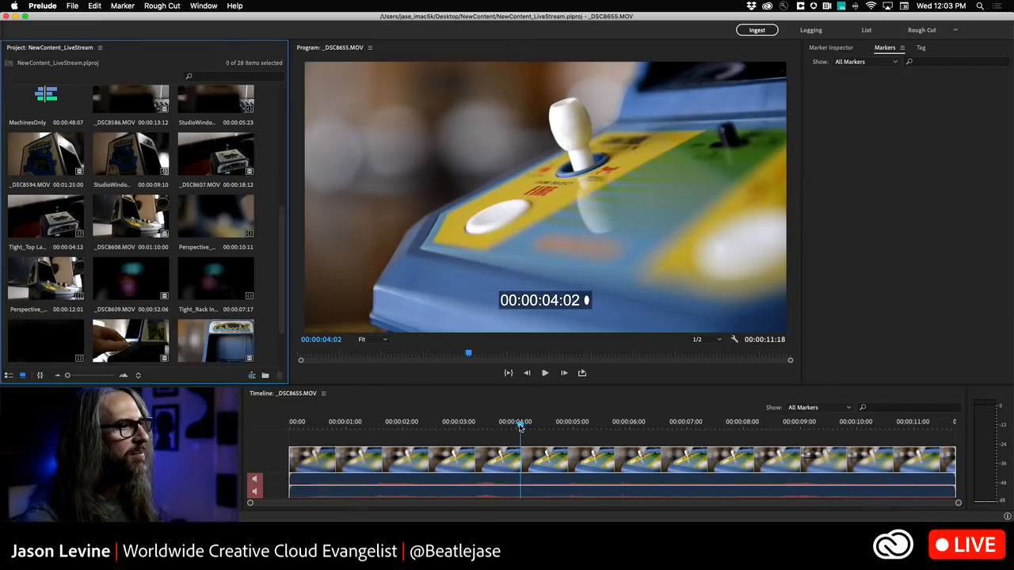
# Step: Return the playhead to the clip's start, preview _DSC8587.MOV with the largest thumbnails in the Ingest window, and close it without ingesting
pyautogui.moveTo(520, 427); pyautogui.dragTo(298, 426)
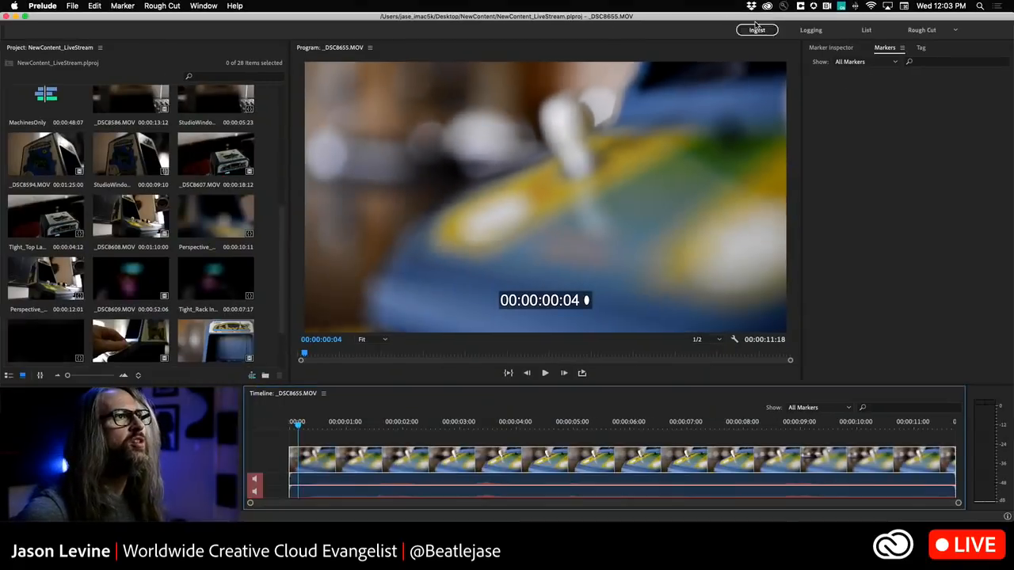
pyautogui.click(758, 31)
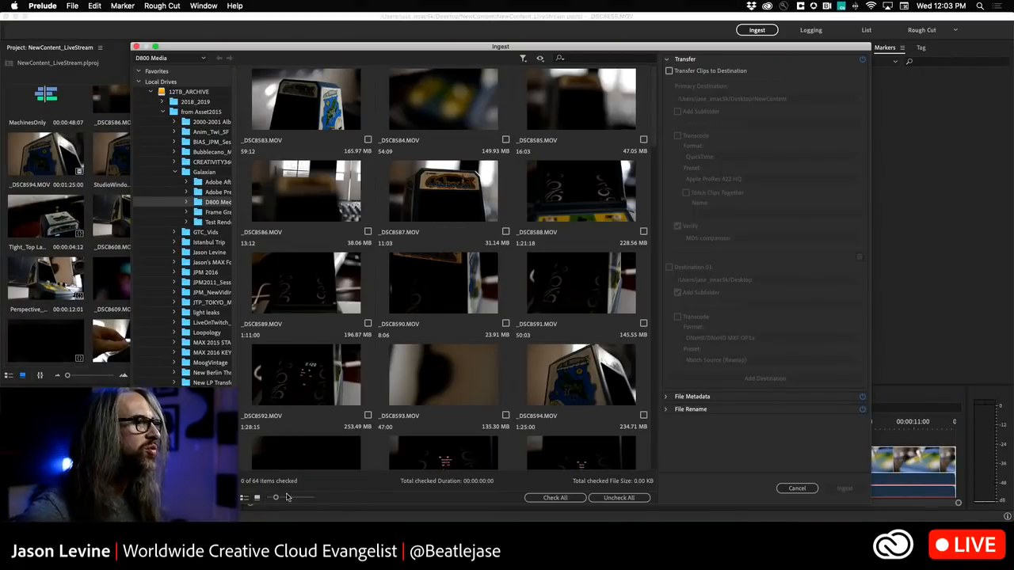
pyautogui.moveTo(276, 498); pyautogui.dragTo(315, 499)
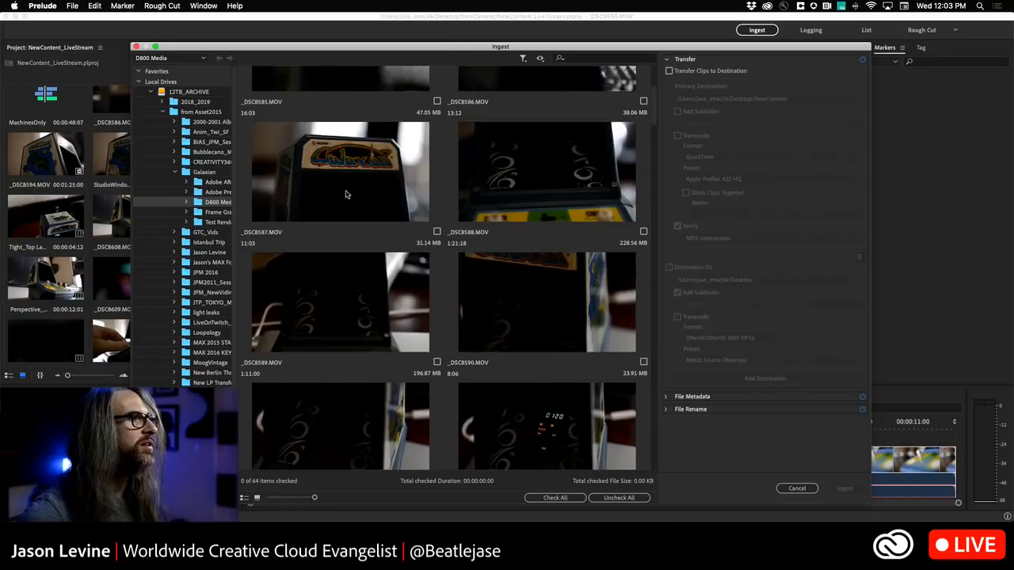
pyautogui.click(390, 195)
pyautogui.press('space')
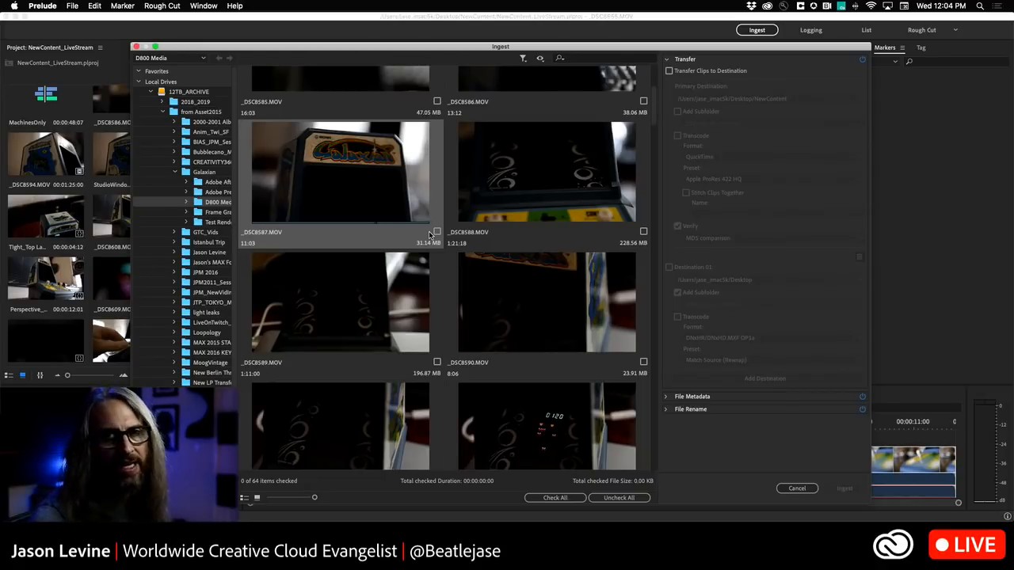
pyautogui.click(797, 488)
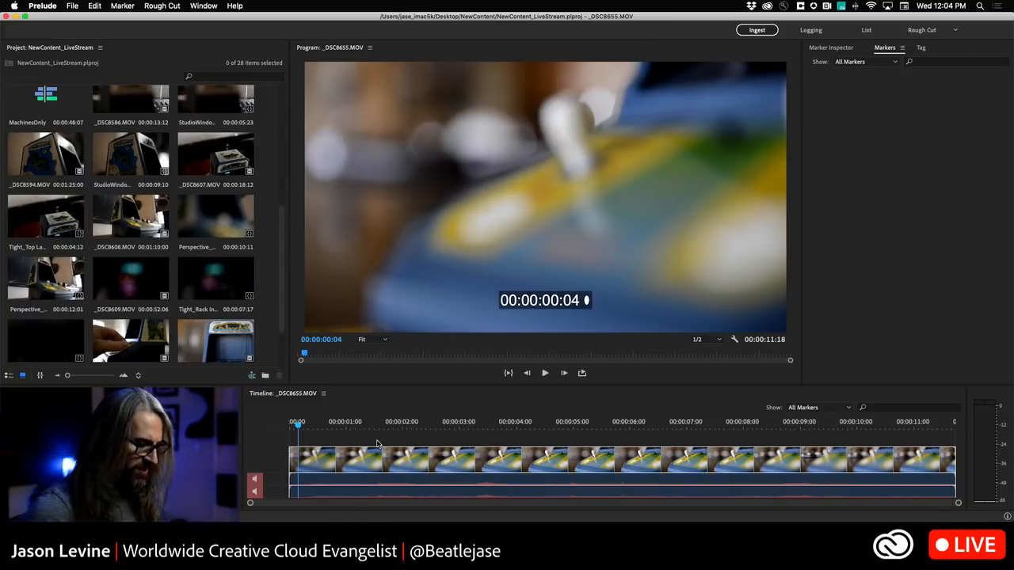
# Step: Shuttle the _DSC8655.MOV clip forward and backward and stop the playhead at 00:00:01:19
pyautogui.press('space')
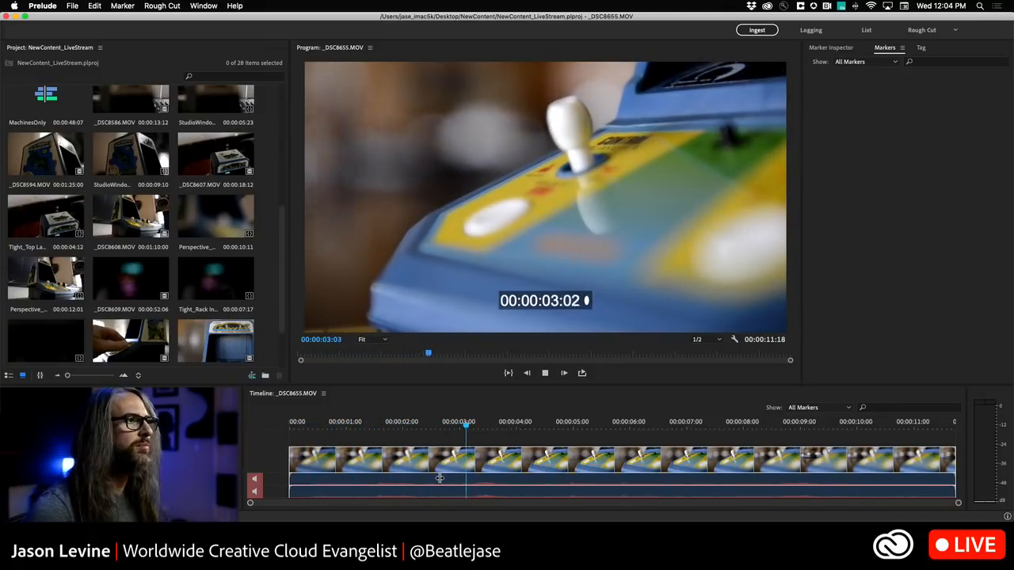
pyautogui.press('j')
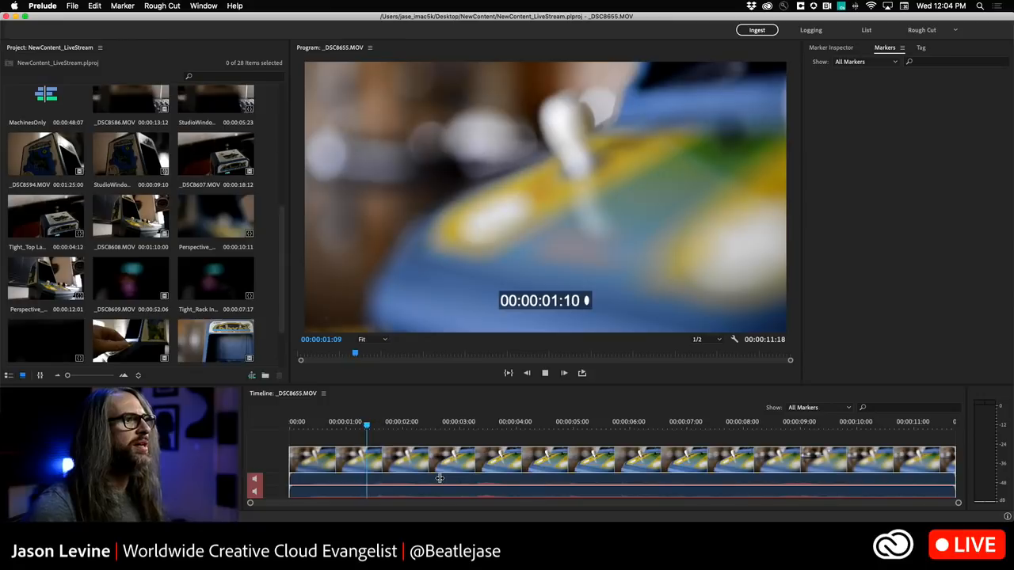
pyautogui.press('l')
pyautogui.press('j')
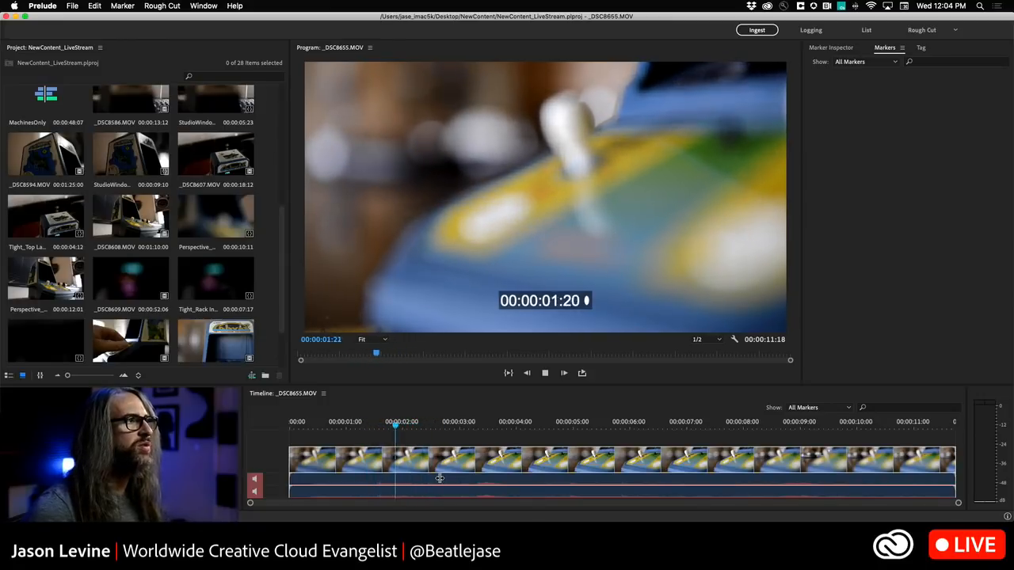
pyautogui.press('l')
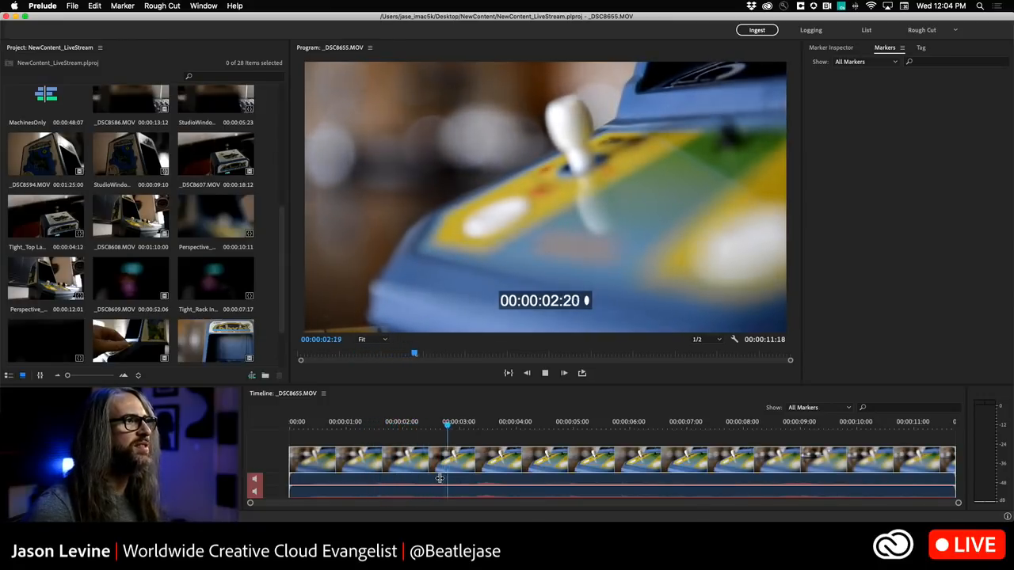
pyautogui.press('j')
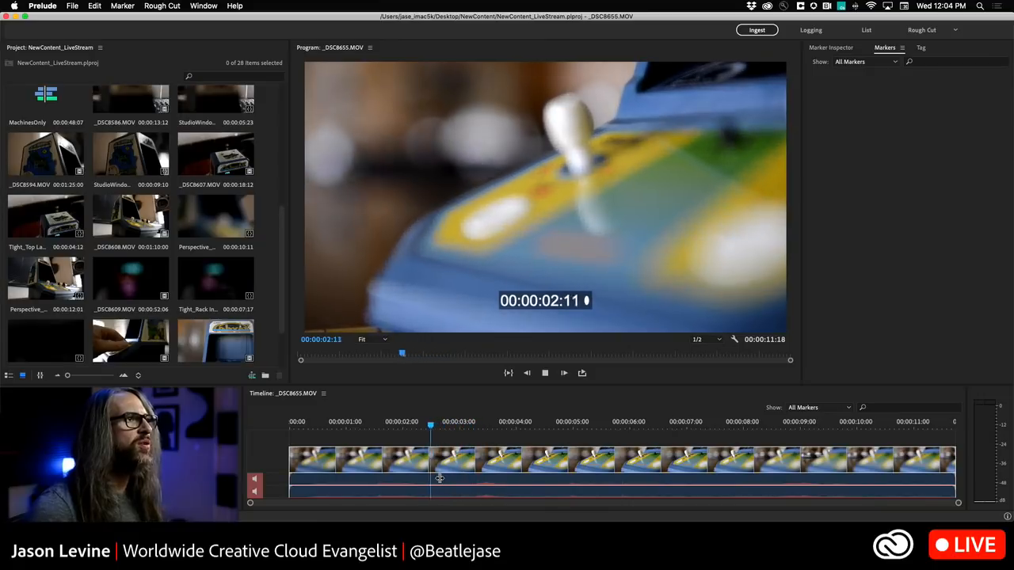
pyautogui.press('k')
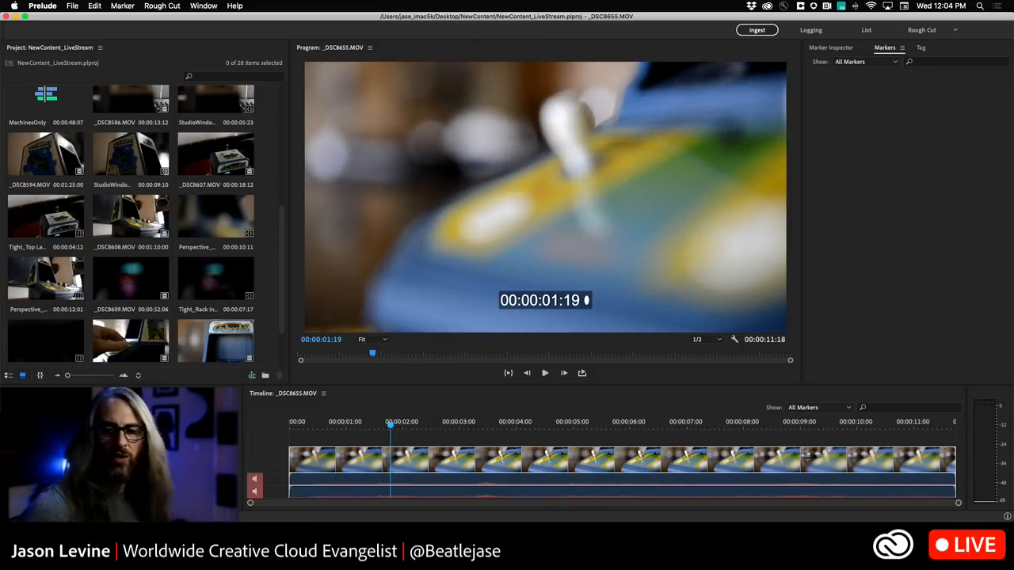
# Step: Dock the Marker Type panel beside the timeline and narrow it to give the timeline more room
pyautogui.press('`')
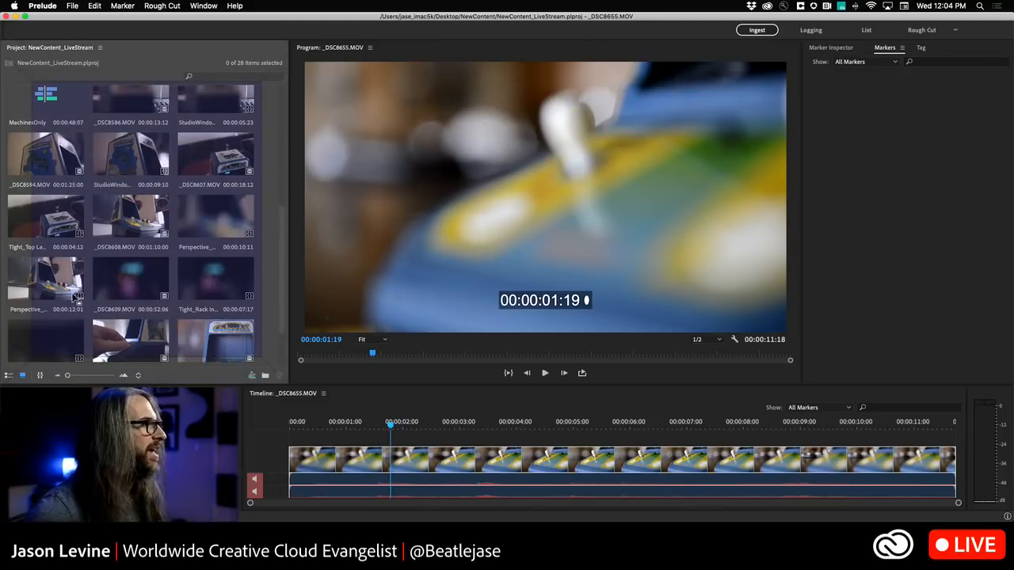
pyautogui.moveTo(74, 297); pyautogui.dragTo(130, 364)
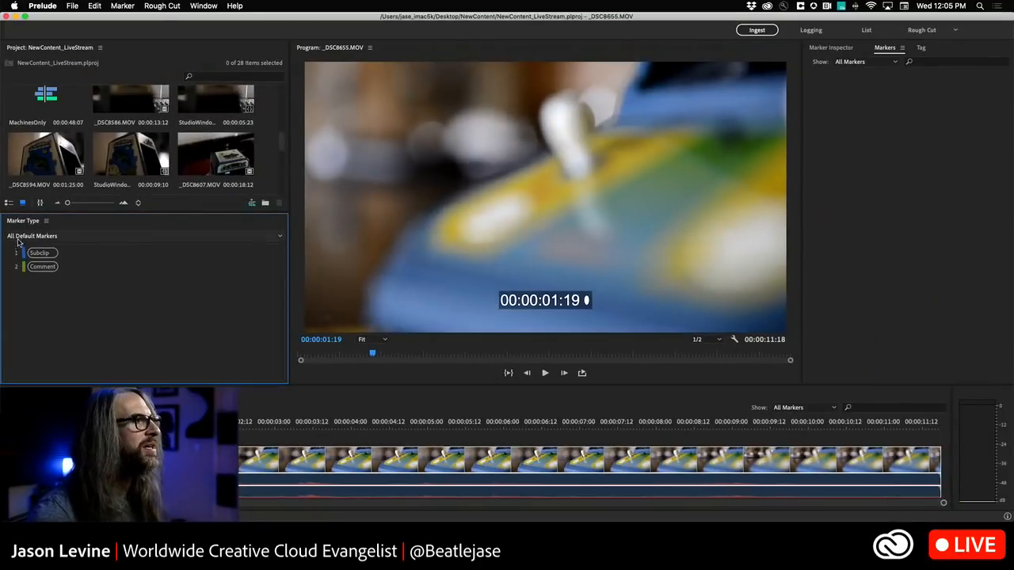
pyautogui.moveTo(24, 223)
pyautogui.mouseDown()
pyautogui.moveTo(55, 444)
pyautogui.moveTo(4, 436)
pyautogui.moveTo(55, 444)
pyautogui.mouseUp()
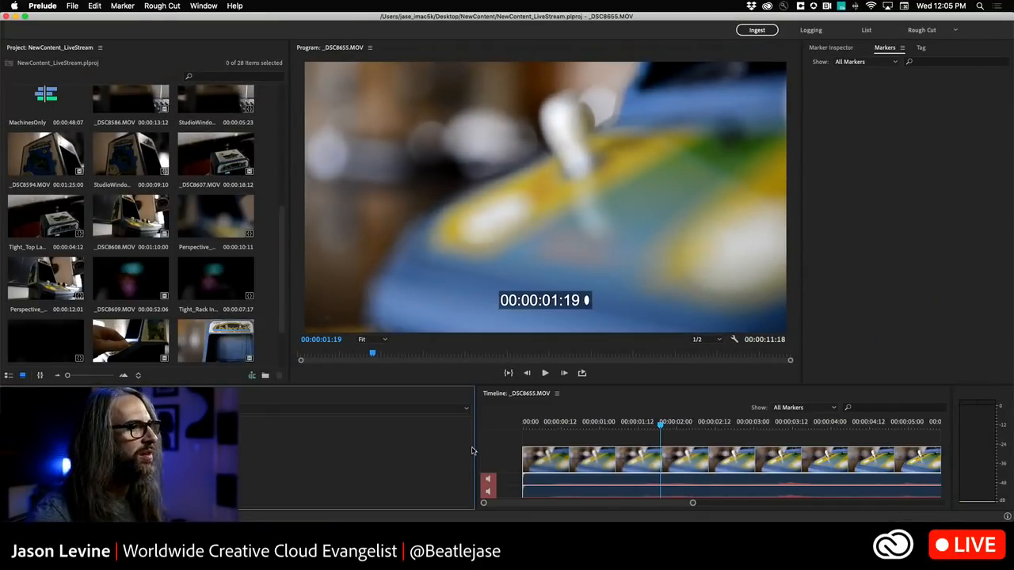
pyautogui.moveTo(475, 449); pyautogui.dragTo(245, 441)
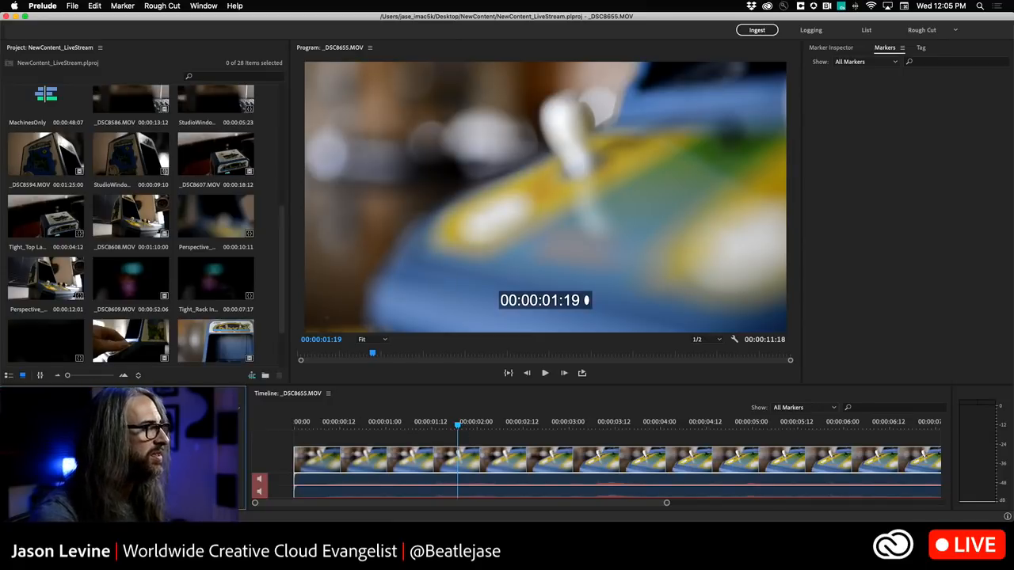
# Step: Add a subclip marker to _DSC8655.MOV starting at 00:00:01:19 and name it Galaxian Close
pyautogui.press('1')
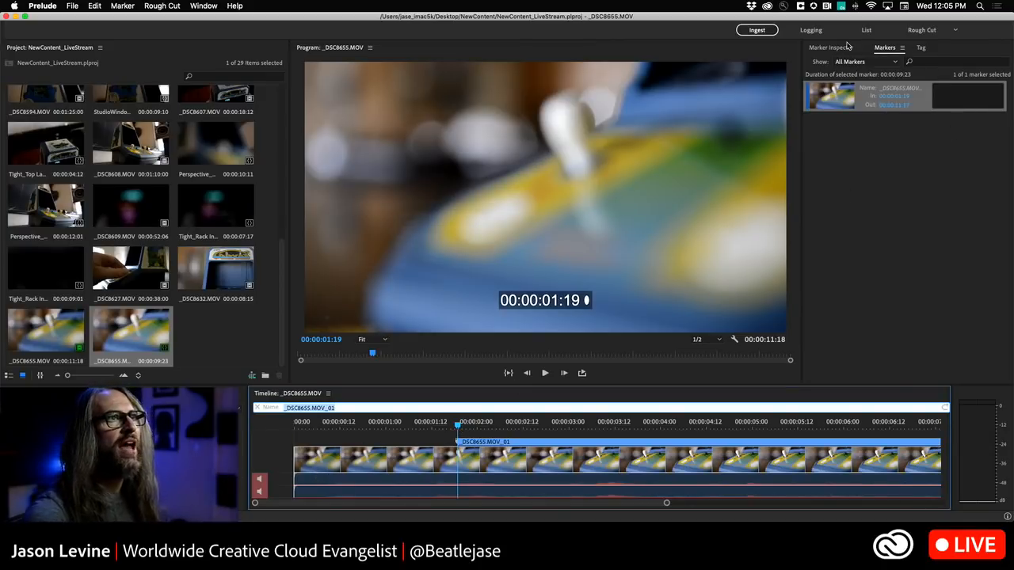
pyautogui.press('Return')
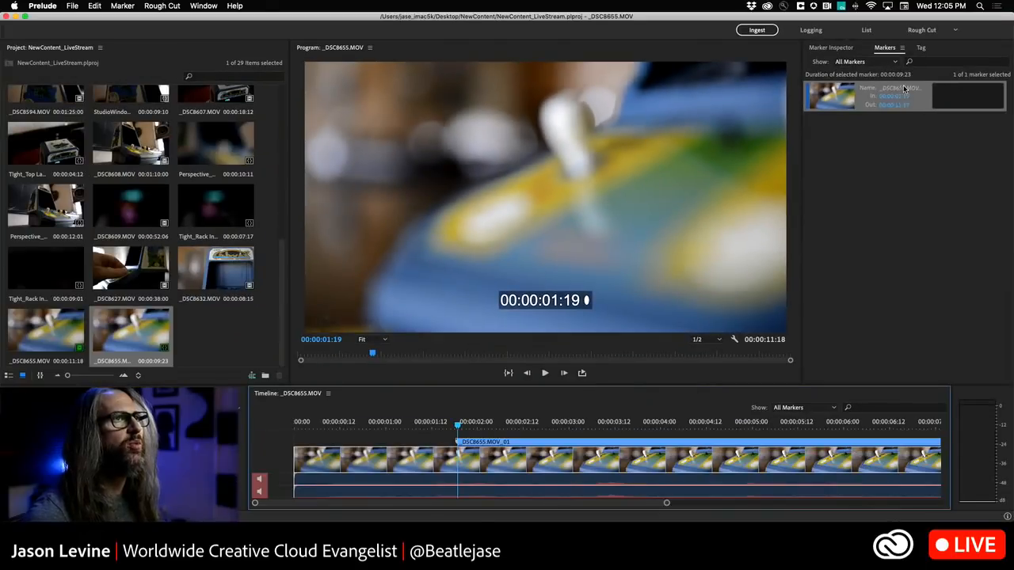
pyautogui.click(898, 89)
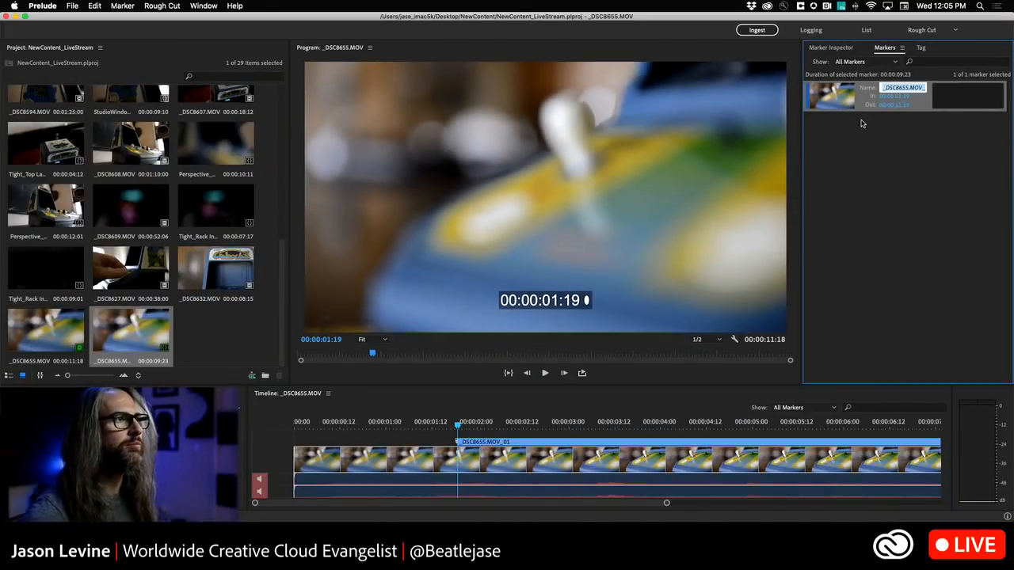
pyautogui.write('Gold')
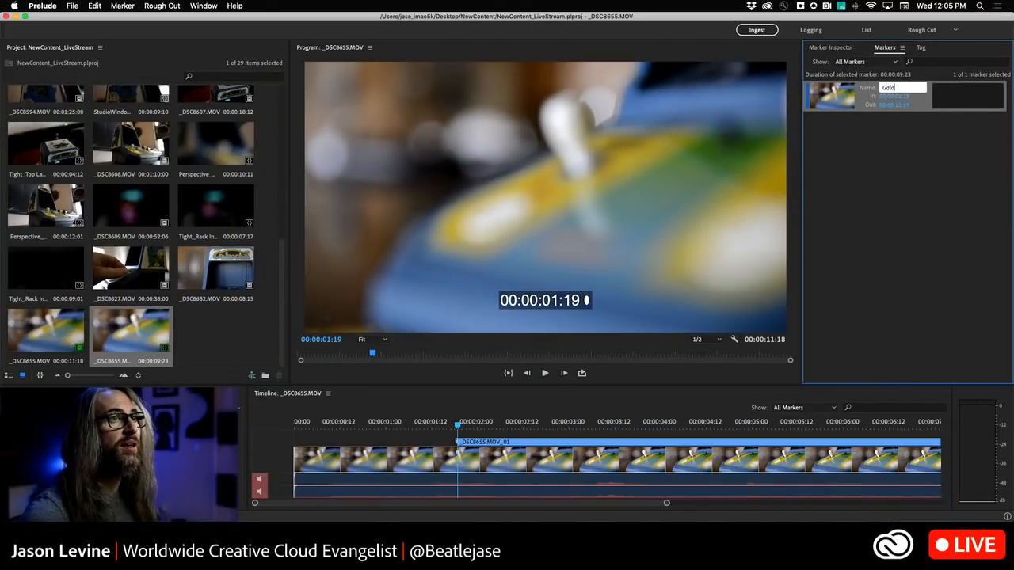
pyautogui.write('xian Close')
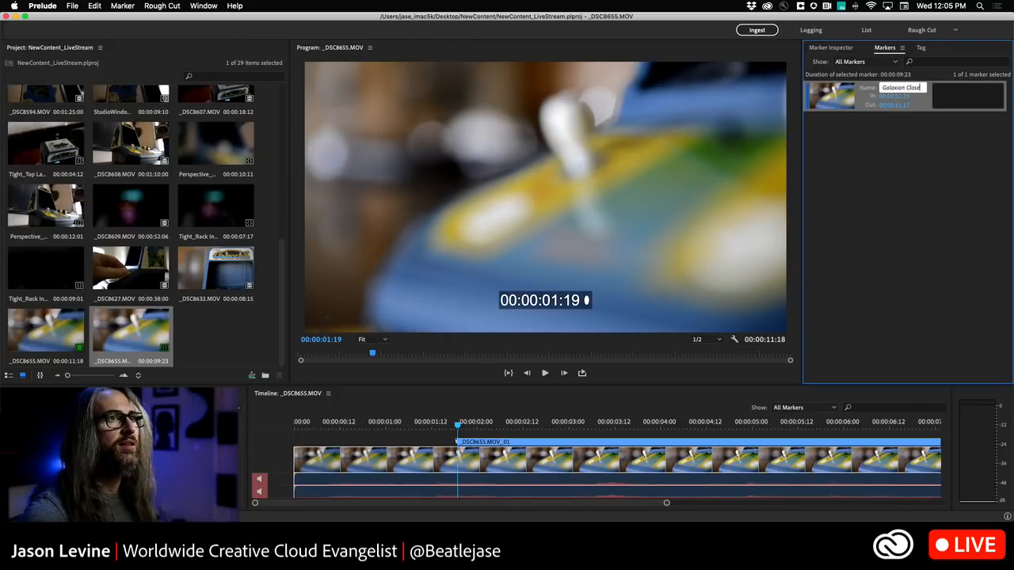
# Step: Enter the comment "Rack focus on joystick and FIRE text" for the Galaxian Close marker
pyautogui.click(946, 97)
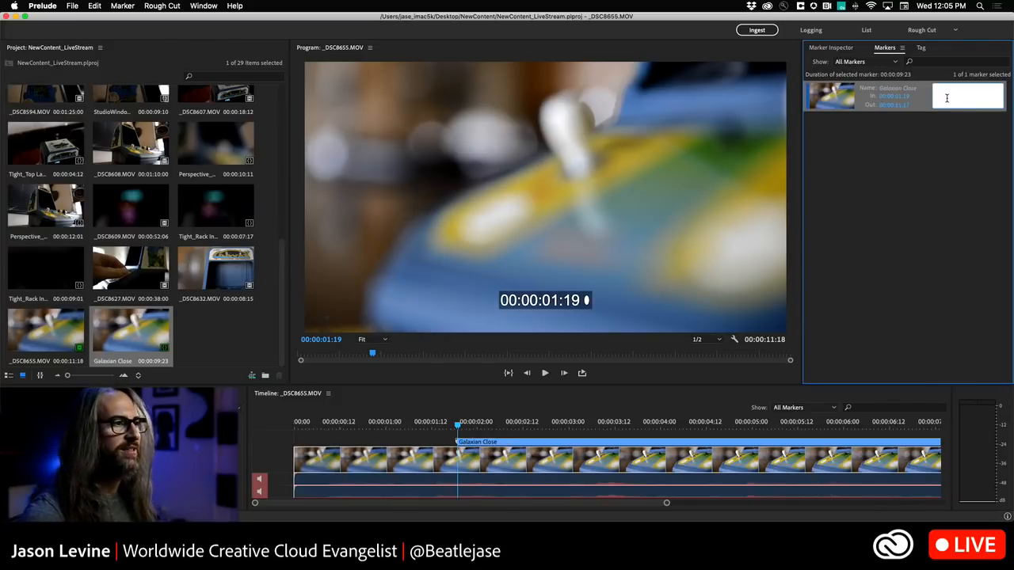
pyautogui.write('Rack focus')
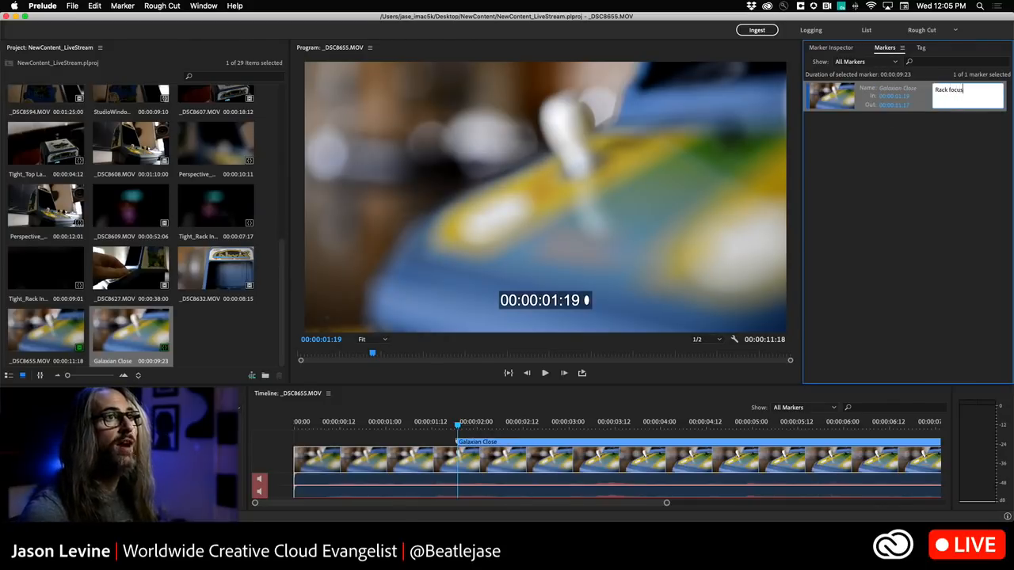
pyautogui.write('on')
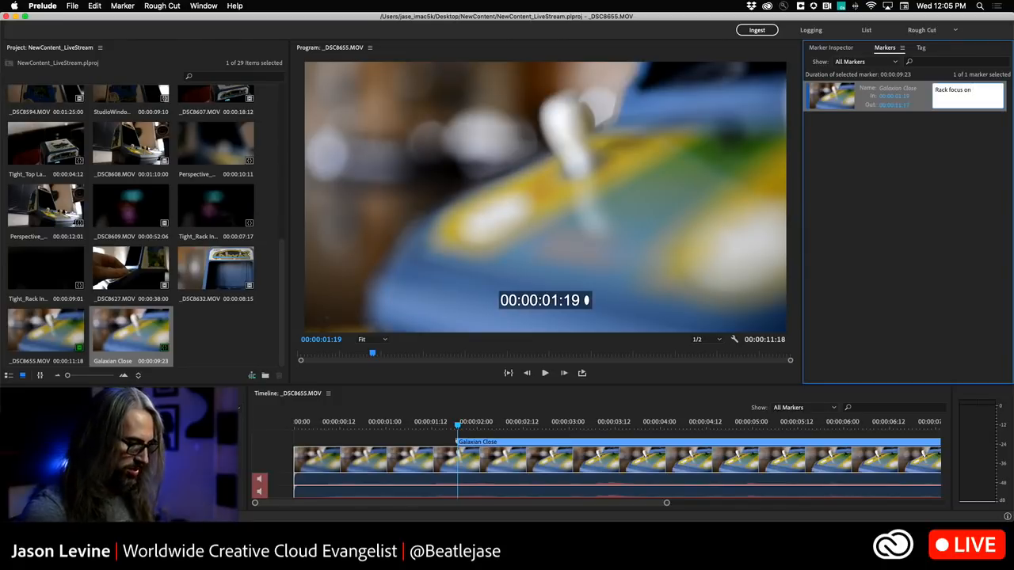
pyautogui.write(' joystick and FIRE text')
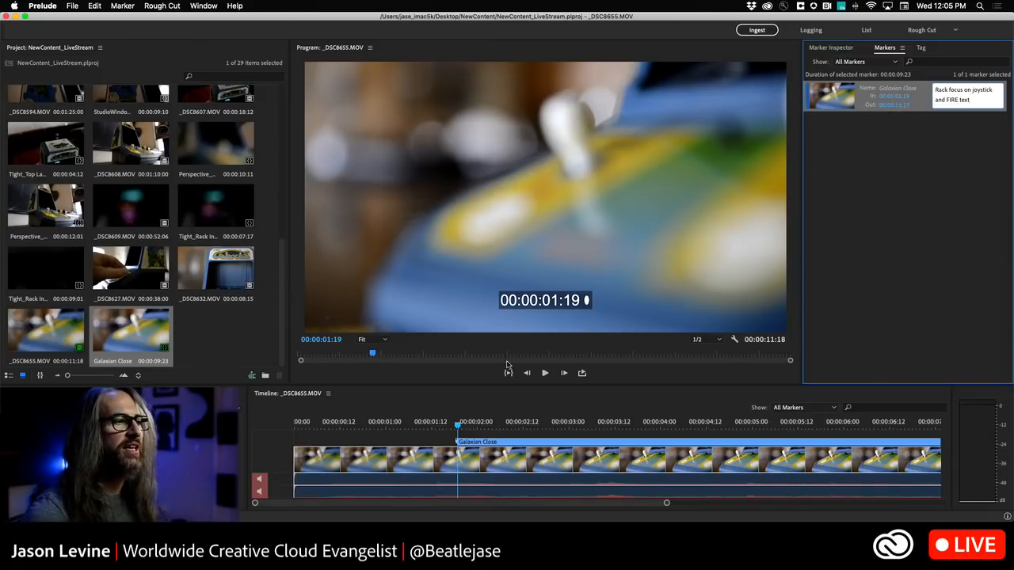
# Step: Play the Galaxian Close subclip, fit the whole clip in the timeline, and trim the subclip's out point to 00:00:05:11
pyautogui.moveTo(460, 426)
pyautogui.mouseDown()
pyautogui.moveTo(805, 426)
pyautogui.moveTo(457, 427)
pyautogui.mouseUp()
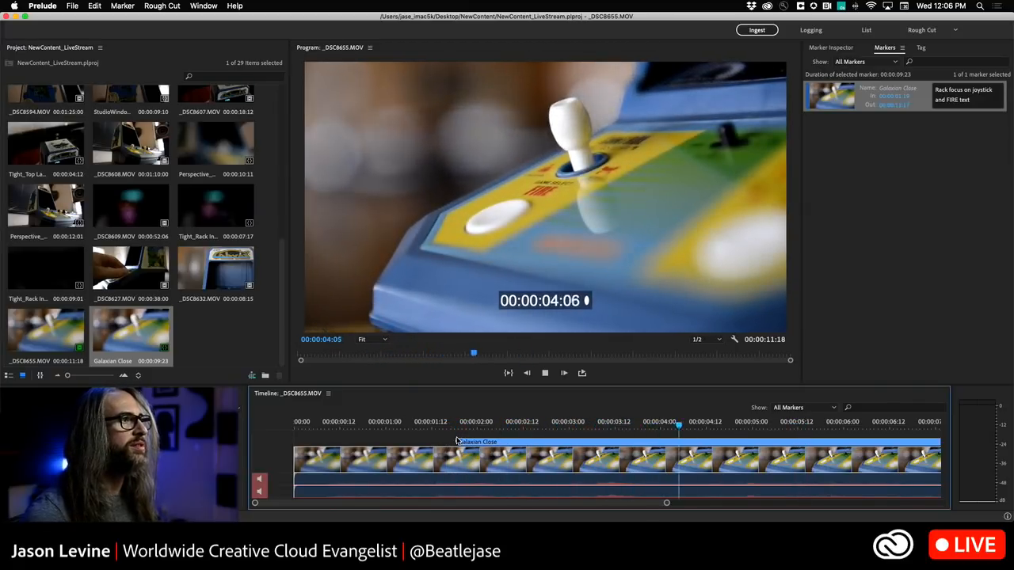
pyautogui.press('space')
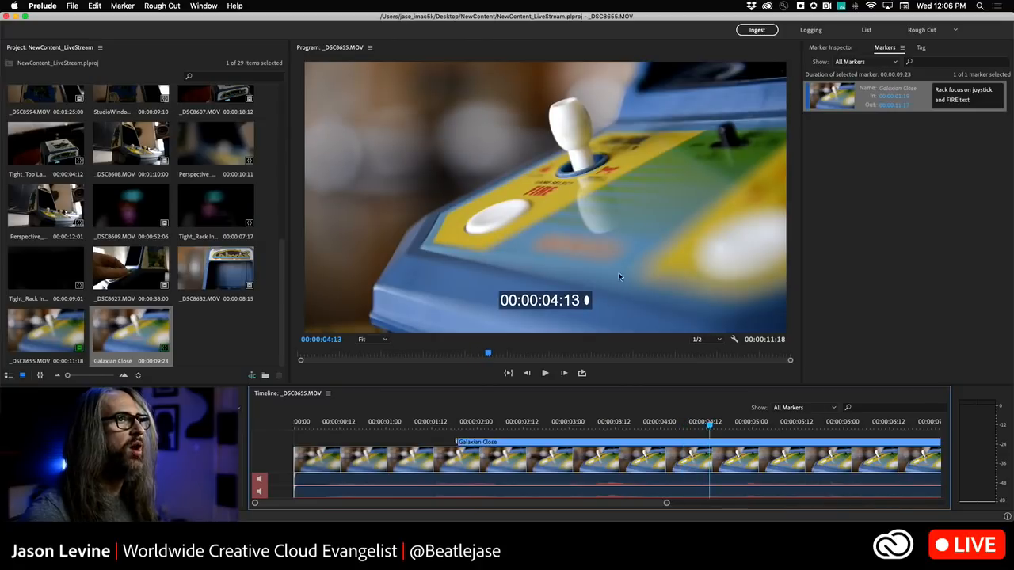
pyautogui.click(899, 106)
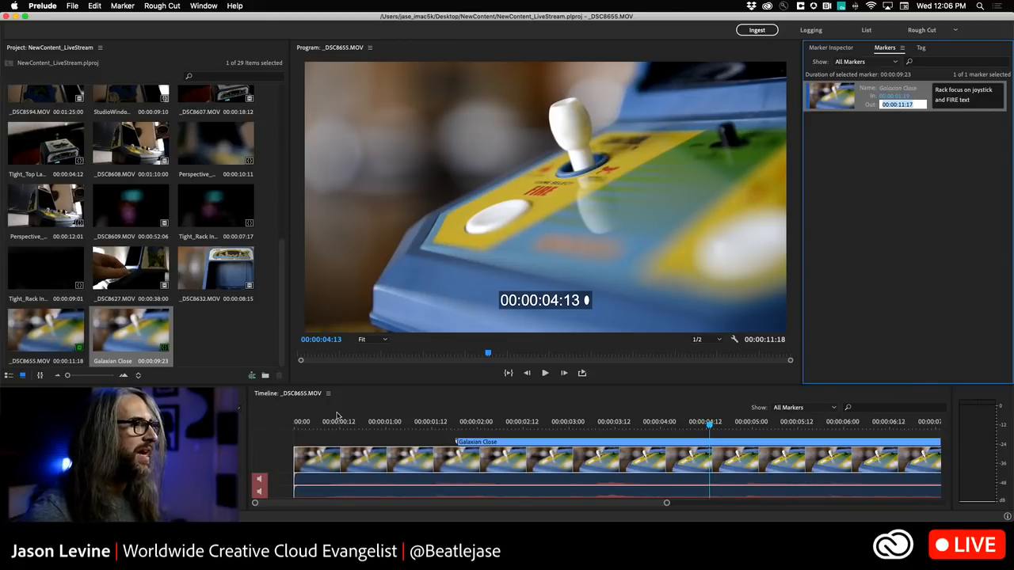
pyautogui.click(796, 426)
pyautogui.press('\\')
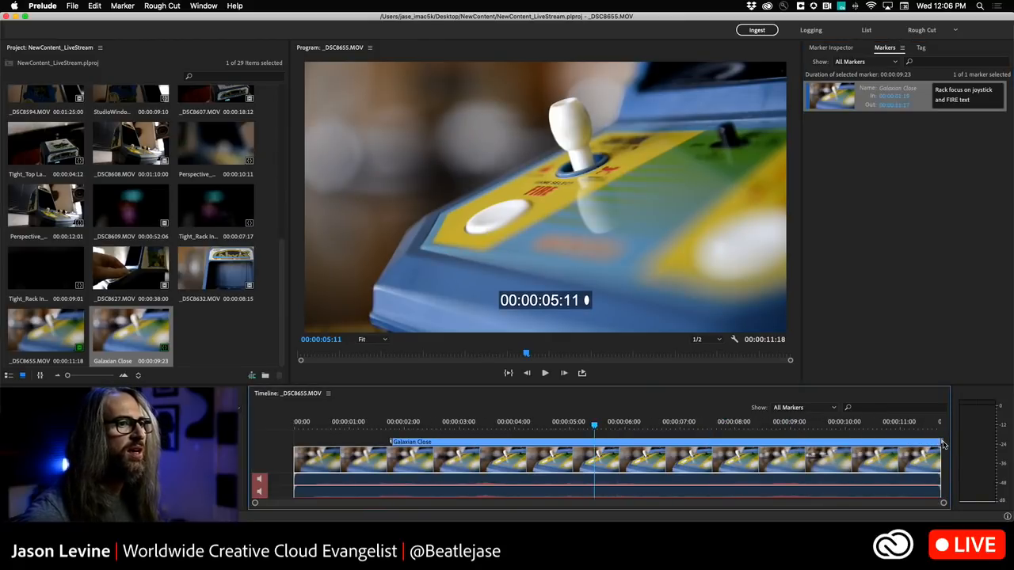
pyautogui.moveTo(940, 441)
pyautogui.mouseDown()
pyautogui.moveTo(650, 444)
pyautogui.moveTo(595, 464)
pyautogui.mouseUp()
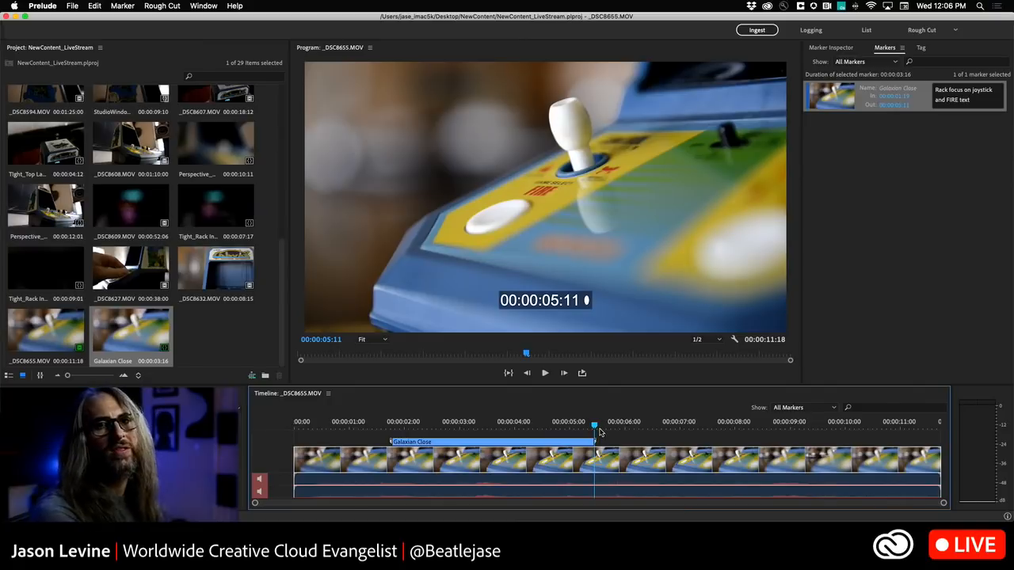
# Step: Add a second subclip marker starting at 00:00:06:09 and leave its name blank
pyautogui.moveTo(594, 427)
pyautogui.mouseDown()
pyautogui.moveTo(431, 432)
pyautogui.moveTo(756, 437)
pyautogui.moveTo(645, 437)
pyautogui.mouseUp()
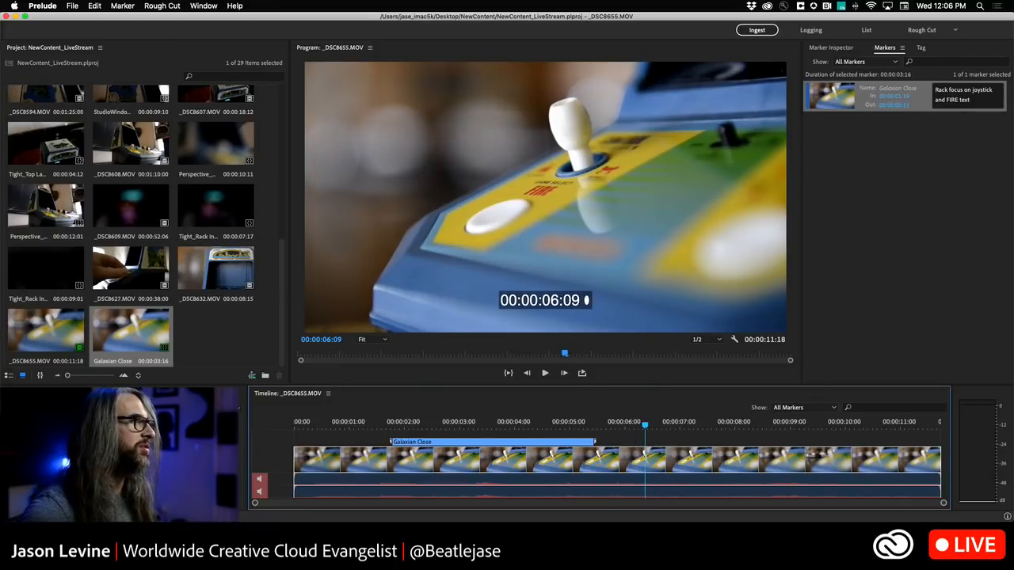
pyautogui.press('1')
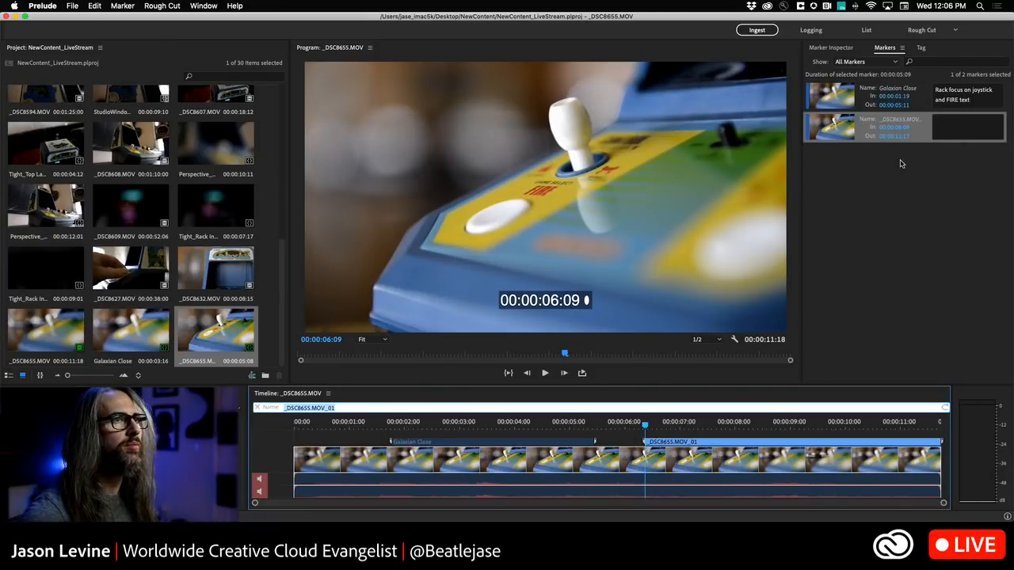
pyautogui.press('BackSpace')
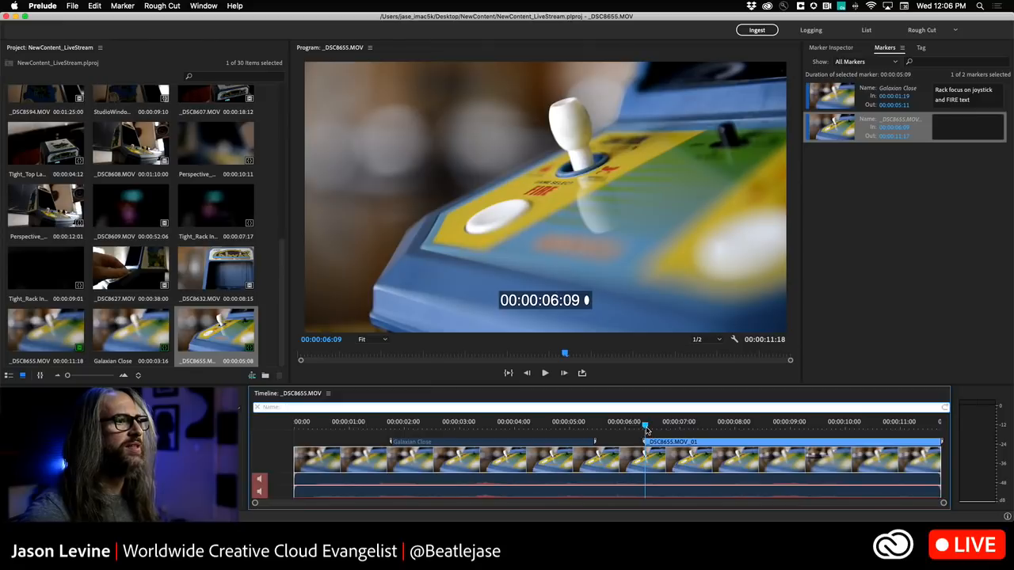
pyautogui.press('Return')
# Step: Play the unnamed second subclip of _DSC8655.MOV and trim its out point to 00:00:08:14
pyautogui.press('space')
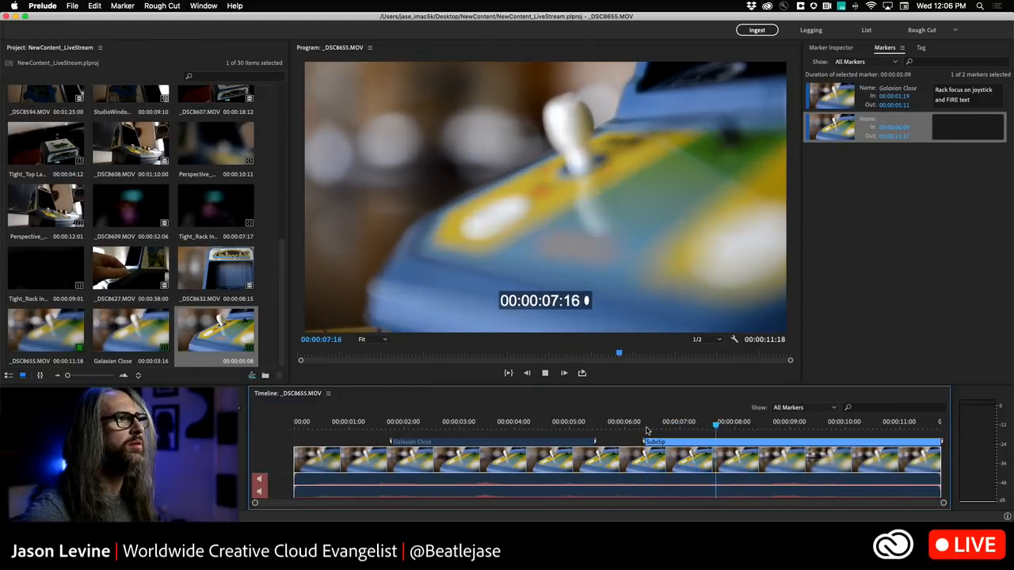
pyautogui.press('space')
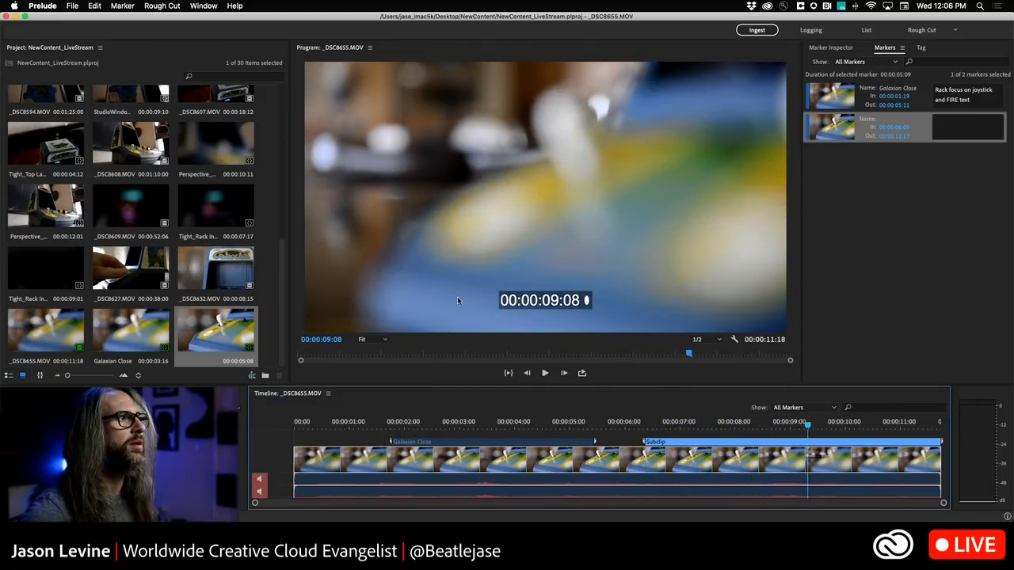
pyautogui.moveTo(808, 426); pyautogui.dragTo(766, 426)
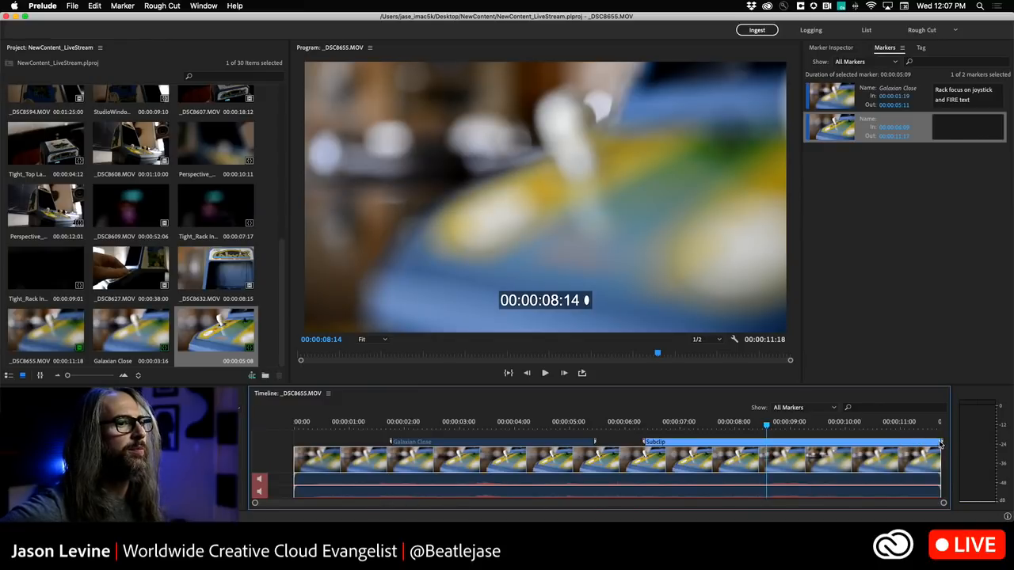
pyautogui.moveTo(940, 442)
pyautogui.mouseDown()
pyautogui.moveTo(766, 452)
pyautogui.moveTo(693, 426)
pyautogui.mouseUp()
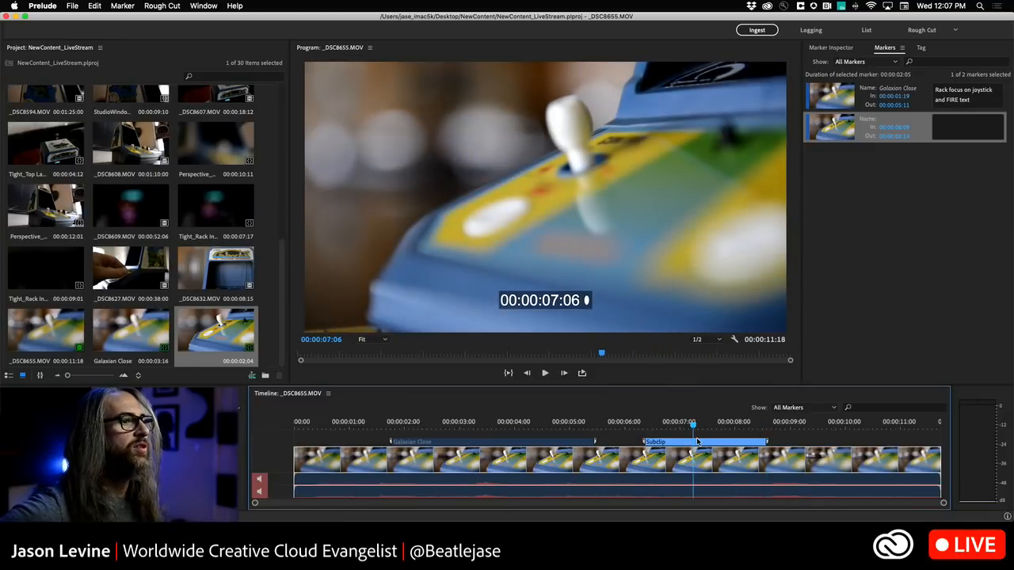
# Step: Enter the comment "Rack focus OUT to blur" for the unnamed second marker and deselect the marker
pyautogui.click(889, 124)
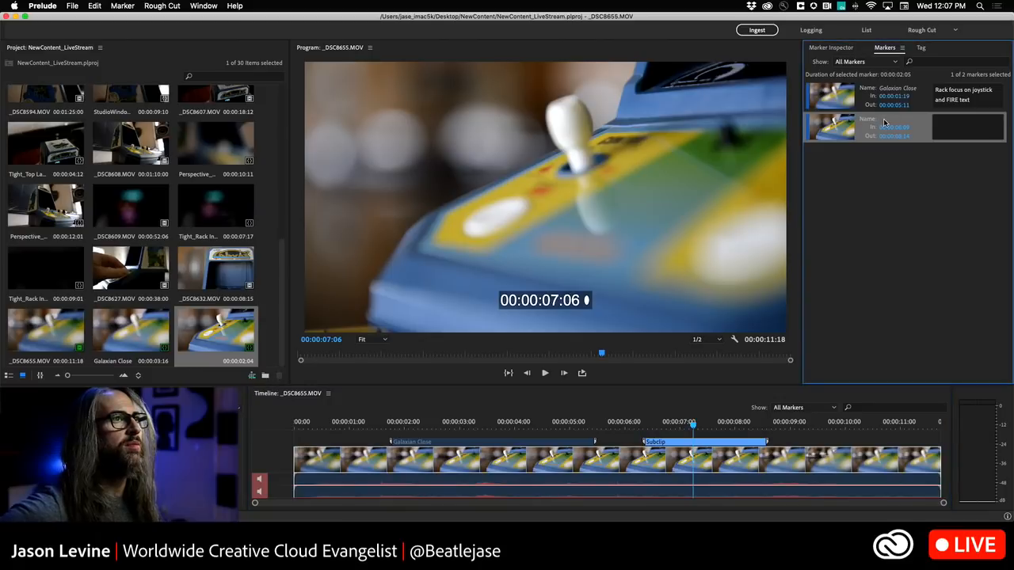
pyautogui.click(942, 125)
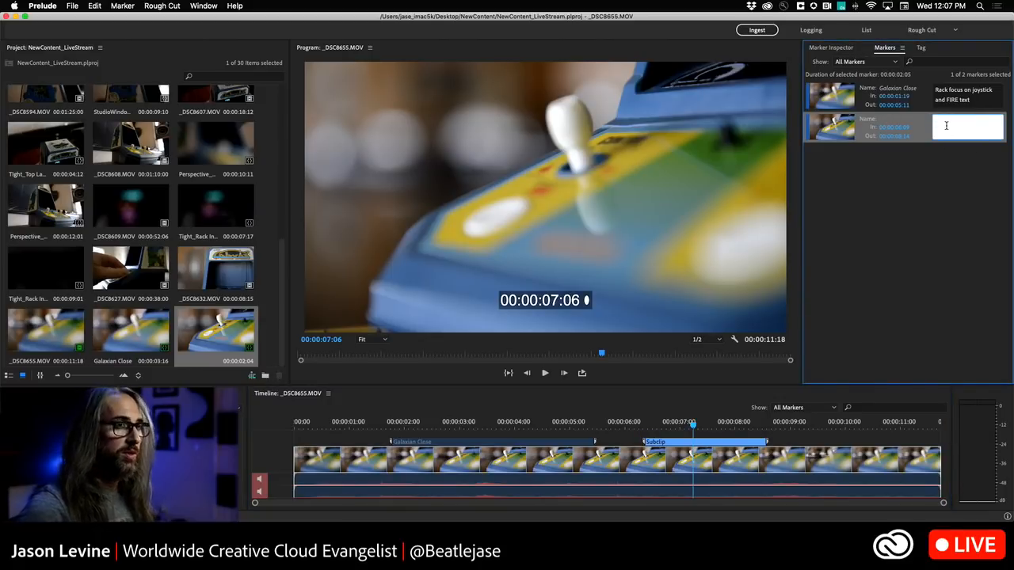
pyautogui.write('Rack focu')
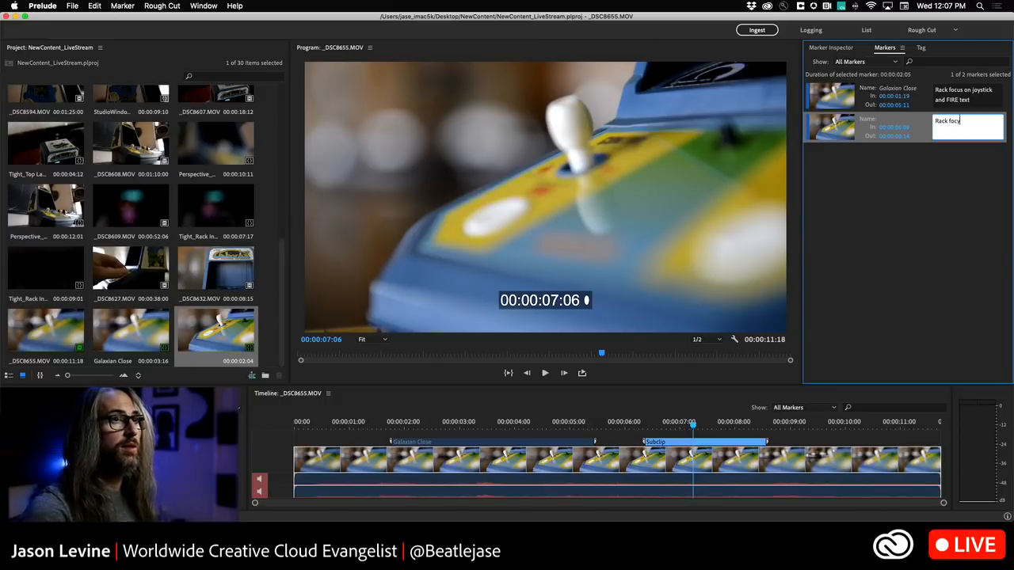
pyautogui.write('s OUT')
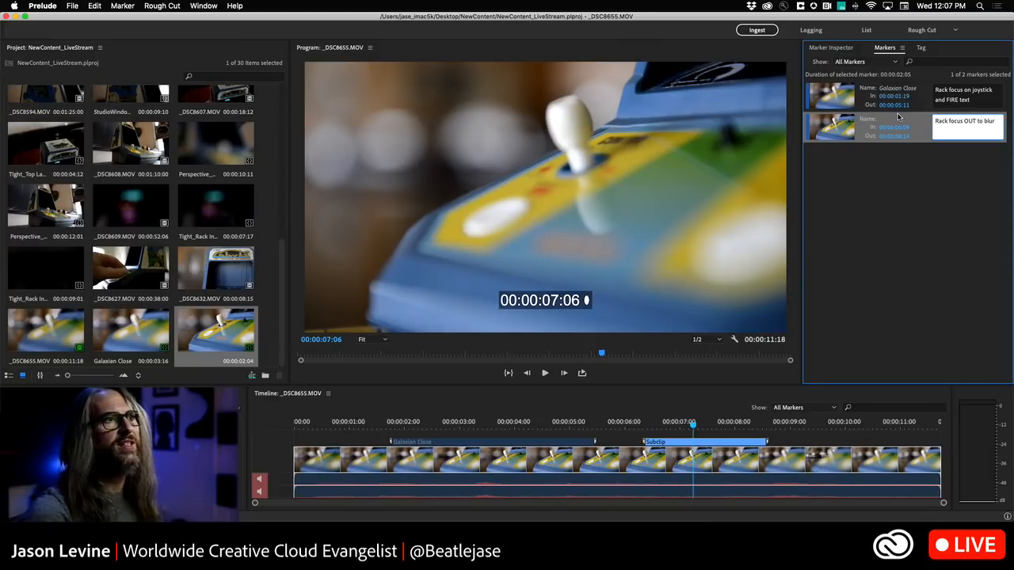
pyautogui.write(' to blur')
pyautogui.press('Return')
pyautogui.click(876, 99)
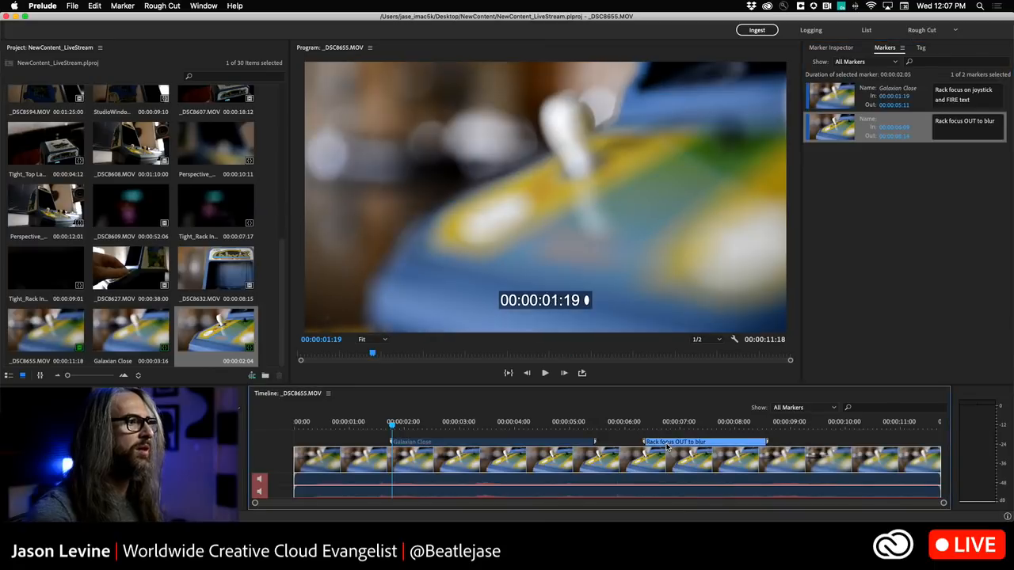
pyautogui.click(886, 119)
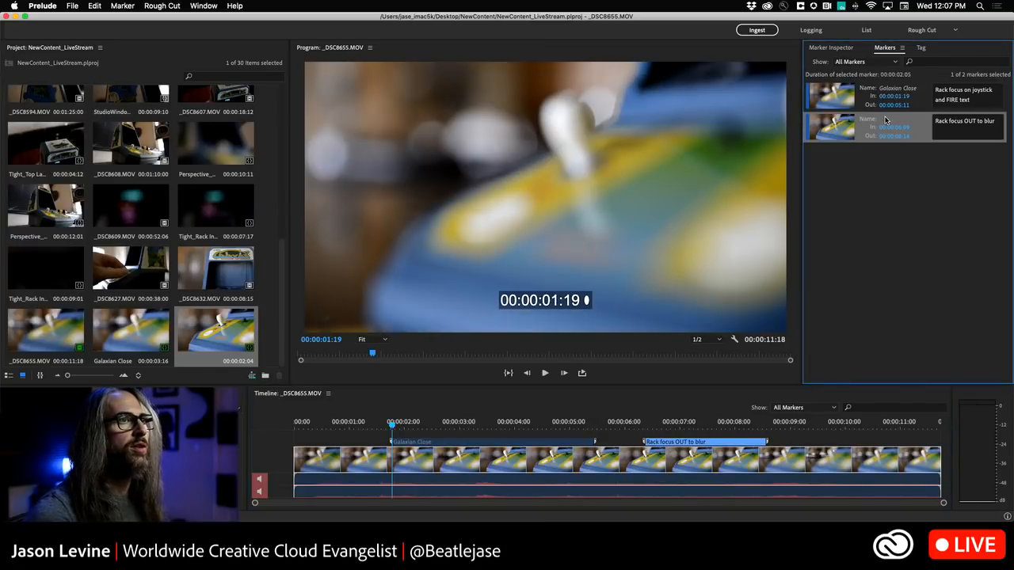
pyautogui.click(850, 231)
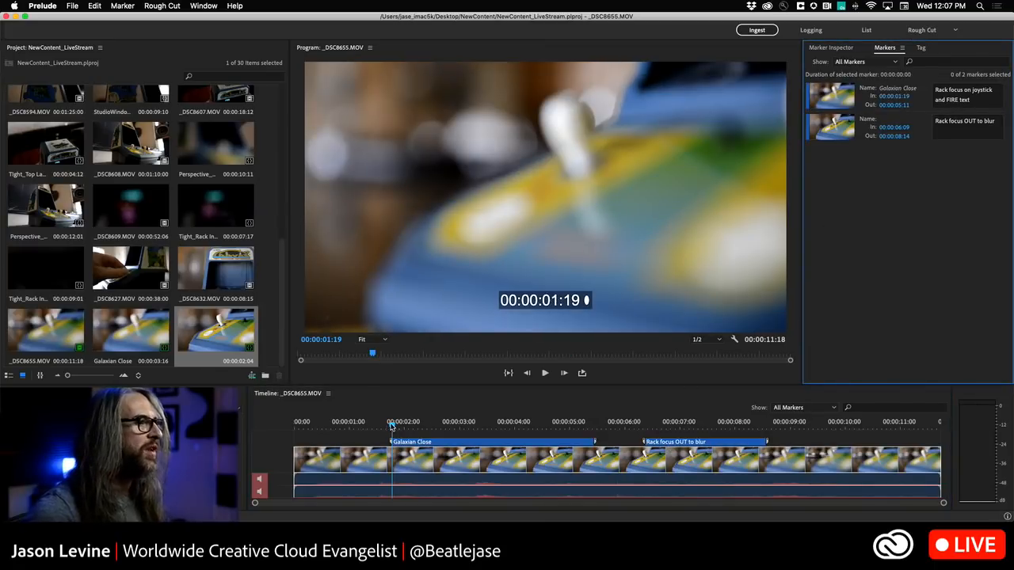
# Step: Open the _DSC8609.MOV clip in the timeline and scrub to 00:00:25:07 within its first subclip
pyautogui.moveTo(422, 421)
pyautogui.mouseDown()
pyautogui.moveTo(740, 421)
pyautogui.moveTo(422, 433)
pyautogui.moveTo(747, 424)
pyautogui.moveTo(435, 427)
pyautogui.mouseUp()
pyautogui.moveTo(281, 272); pyautogui.dragTo(281, 309)
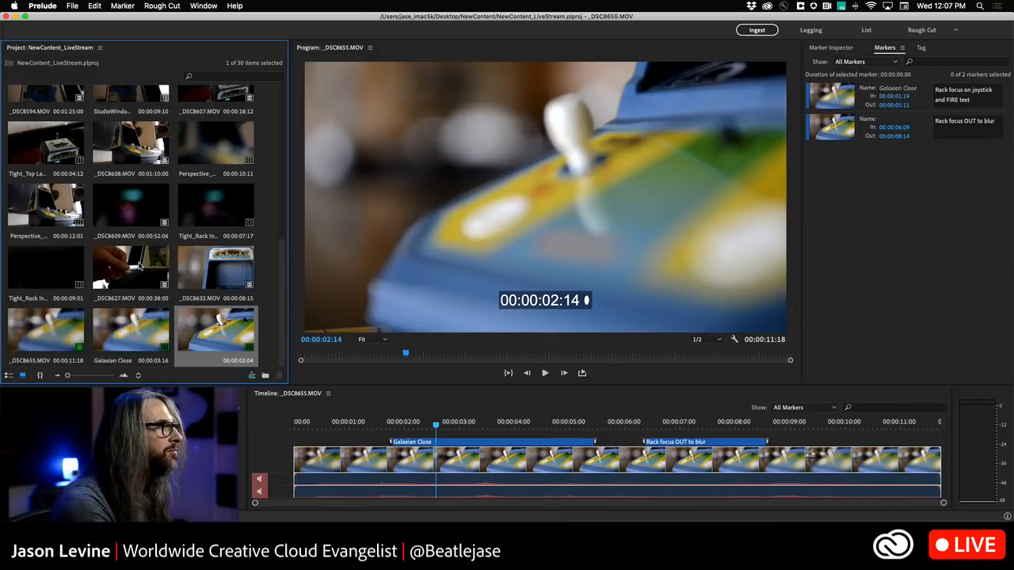
pyautogui.doubleClick(131, 211)
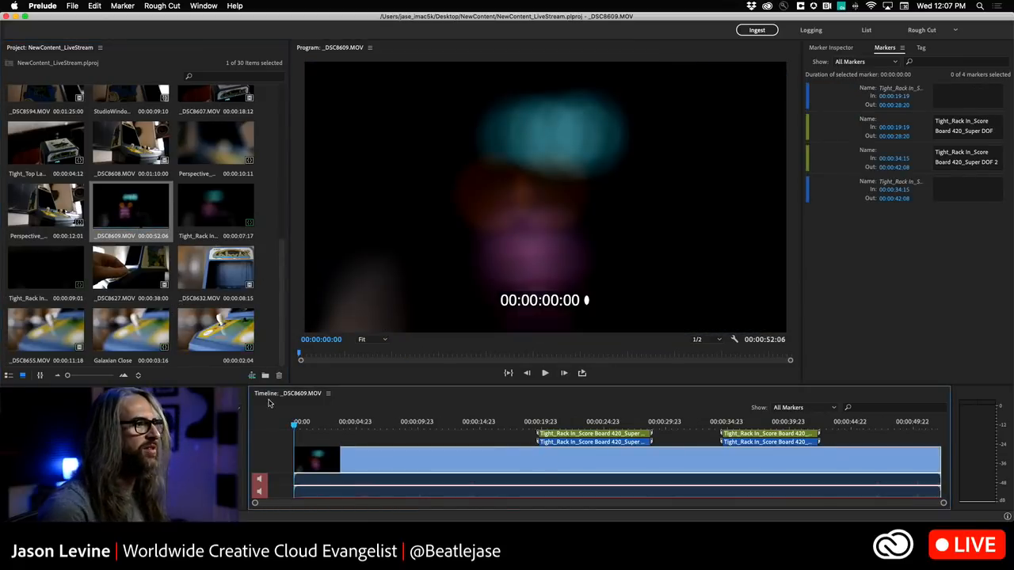
pyautogui.moveTo(294, 426); pyautogui.dragTo(605, 425)
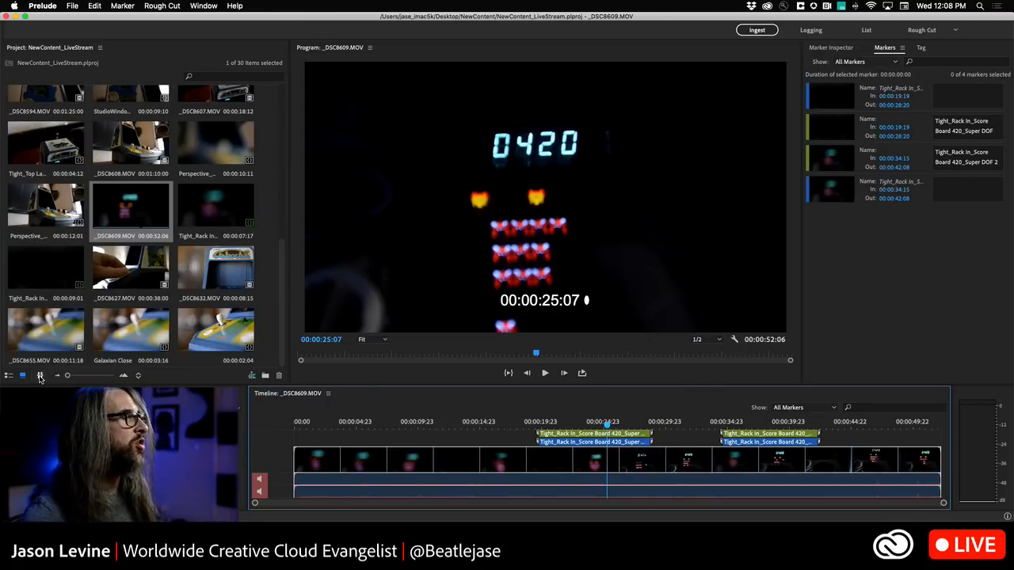
# Step: Filter the project to list only subclips, select them all, and turn the subclip filter off again
pyautogui.click(41, 378)
pyautogui.click(9, 377)
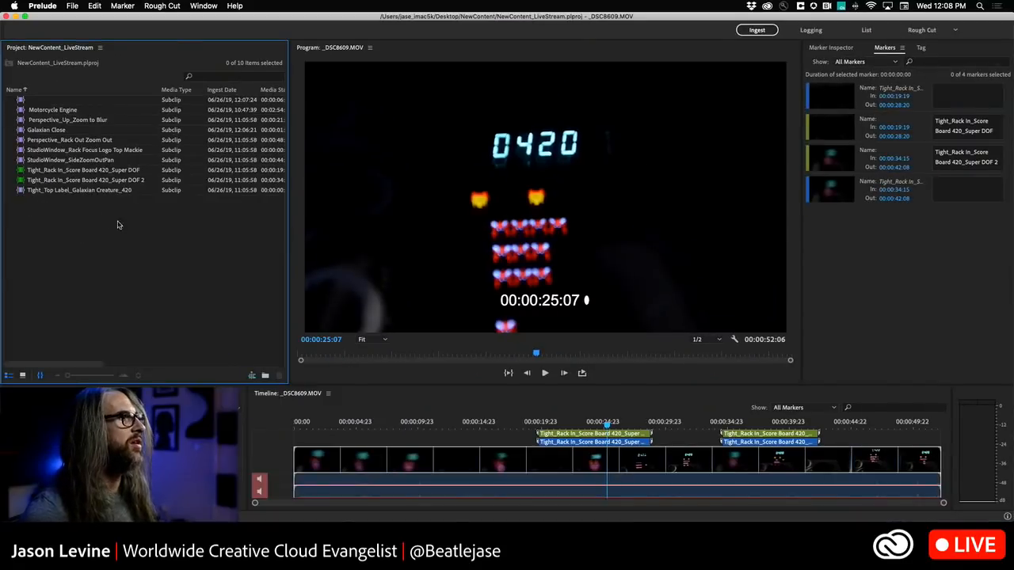
pyautogui.moveTo(293, 399); pyautogui.dragTo(50, 89)
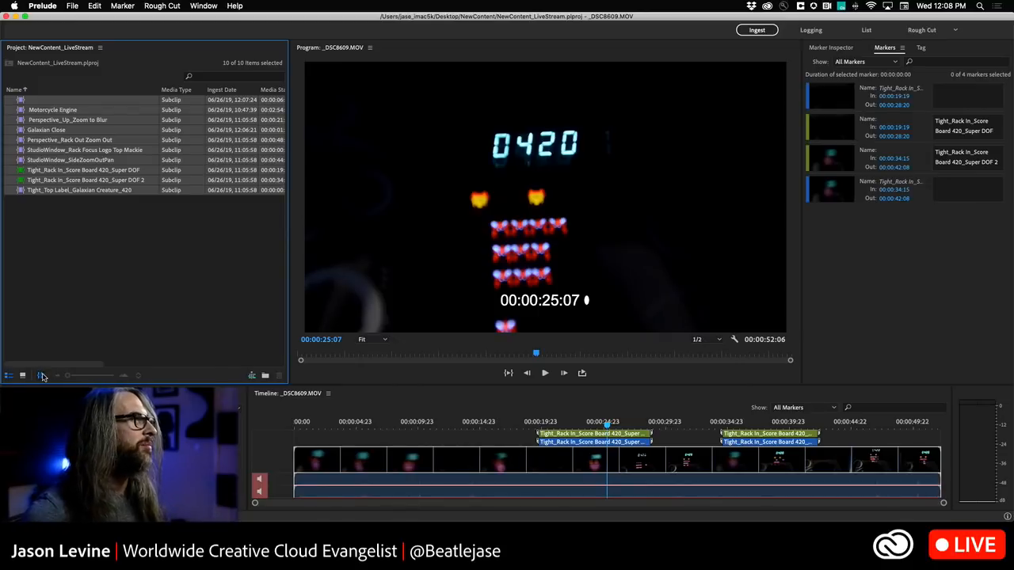
pyautogui.click(43, 376)
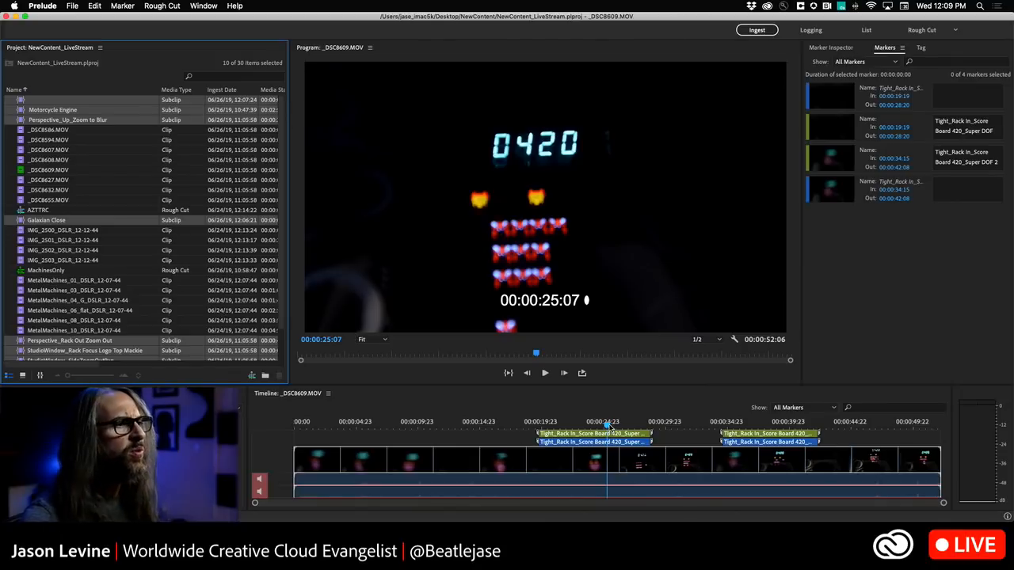
# Step: Shorten the second Tight_Rack In_Score Board 420 subclip of _DSC8609.MOV to a duration of 00:00:05:04, then scrub to 00:00:25:20
pyautogui.moveTo(607, 425)
pyautogui.mouseDown()
pyautogui.moveTo(624, 424)
pyautogui.moveTo(590, 424)
pyautogui.moveTo(617, 424)
pyautogui.mouseUp()
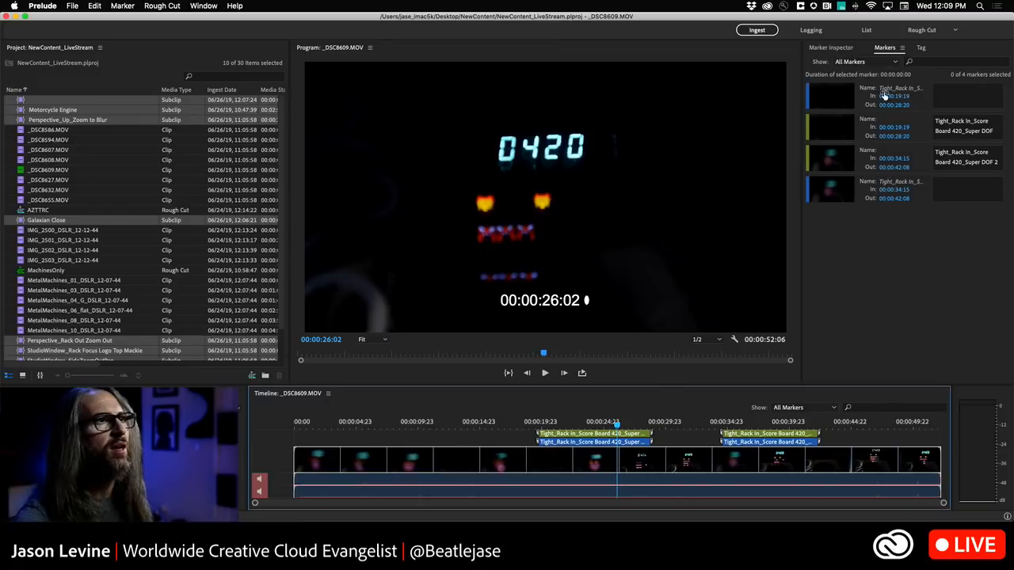
pyautogui.moveTo(621, 425)
pyautogui.mouseDown()
pyautogui.moveTo(571, 425)
pyautogui.moveTo(750, 426)
pyautogui.moveTo(776, 434)
pyautogui.moveTo(725, 432)
pyautogui.moveTo(811, 442)
pyautogui.moveTo(787, 442)
pyautogui.mouseUp()
pyautogui.click(572, 423)
pyautogui.moveTo(572, 422); pyautogui.dragTo(613, 422)
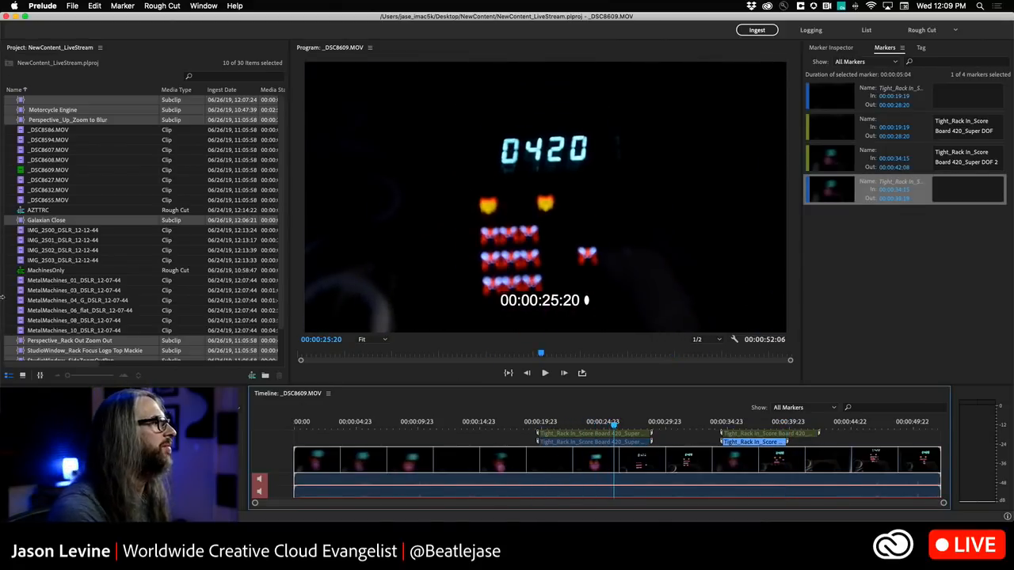
# Step: Show the project items as thumbnails and open the _DSC8608.MOV clip in the timeline
pyautogui.click(23, 375)
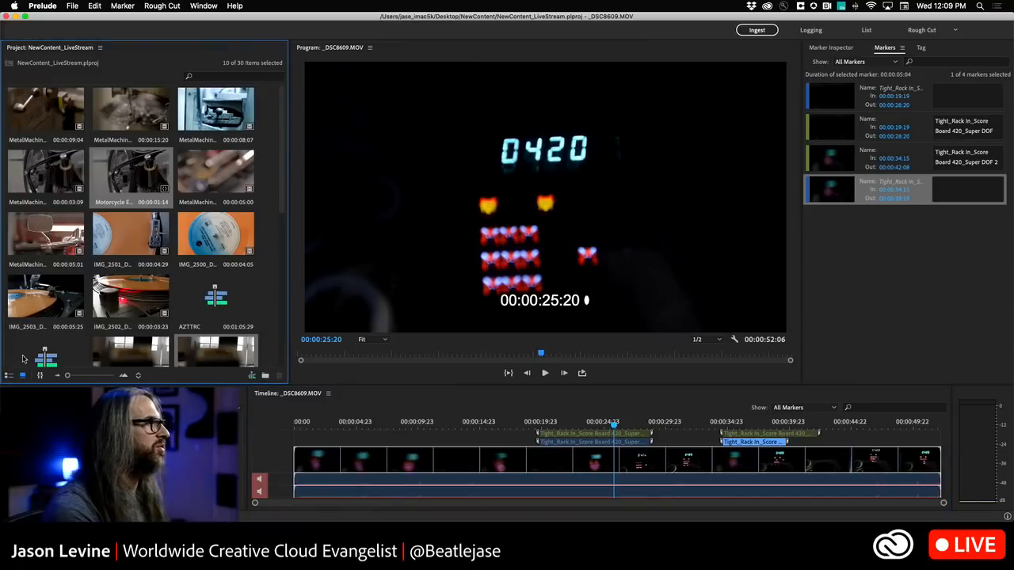
pyautogui.scroll(-5, 99, 301)
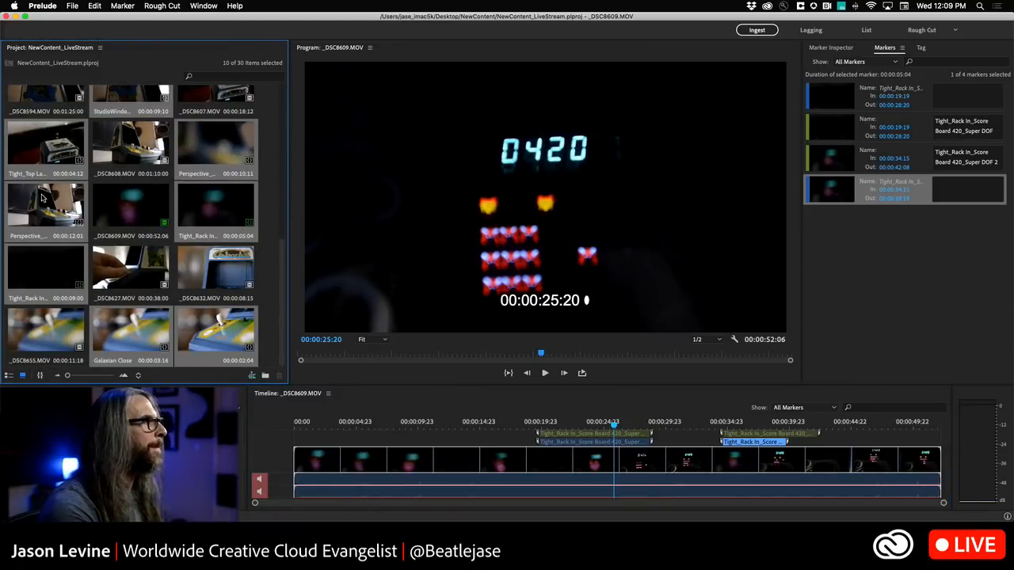
pyautogui.doubleClick(131, 142)
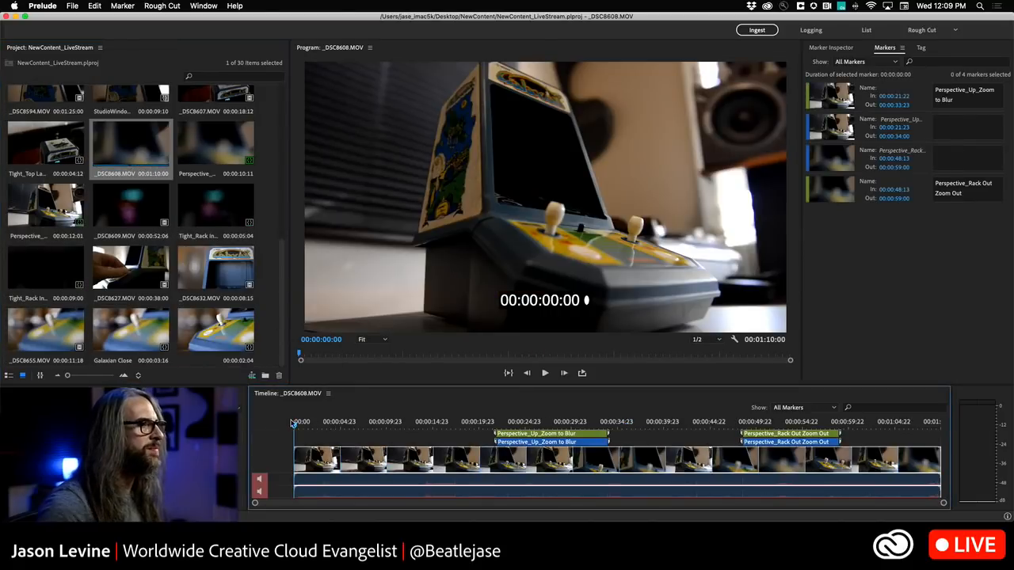
# Step: Play and scrub _DSC8608.MOV to review the Perspective_Up_Zoom to Blur and Perspective_Rack Out Zoom Out sections
pyautogui.press('space')
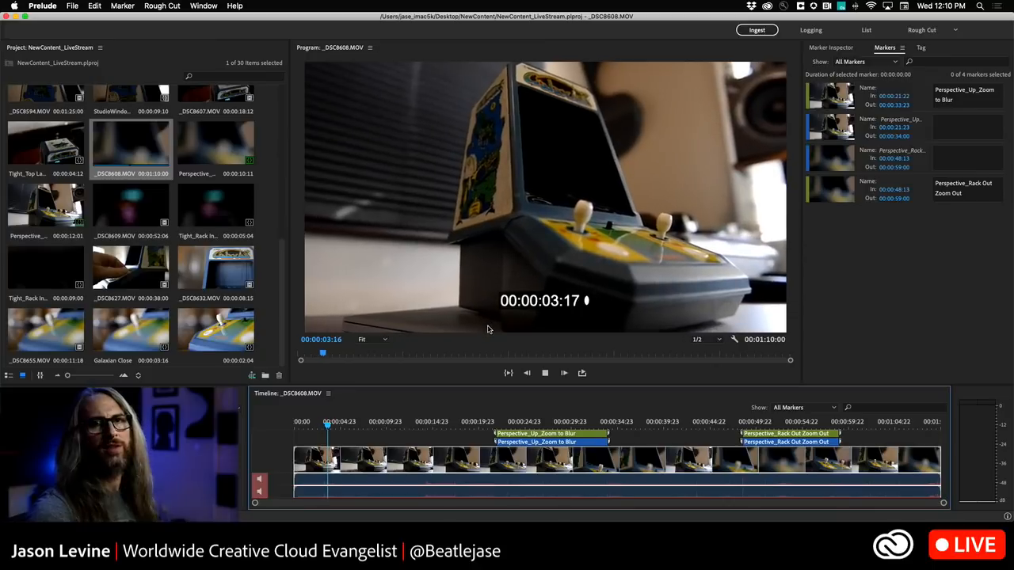
pyautogui.click(339, 426)
pyautogui.moveTo(339, 426)
pyautogui.mouseDown()
pyautogui.moveTo(602, 426)
pyautogui.moveTo(511, 426)
pyautogui.moveTo(595, 426)
pyautogui.moveTo(515, 426)
pyautogui.moveTo(589, 427)
pyautogui.moveTo(547, 426)
pyautogui.moveTo(576, 426)
pyautogui.mouseUp()
pyautogui.click(740, 426)
pyautogui.moveTo(741, 426); pyautogui.dragTo(802, 426)
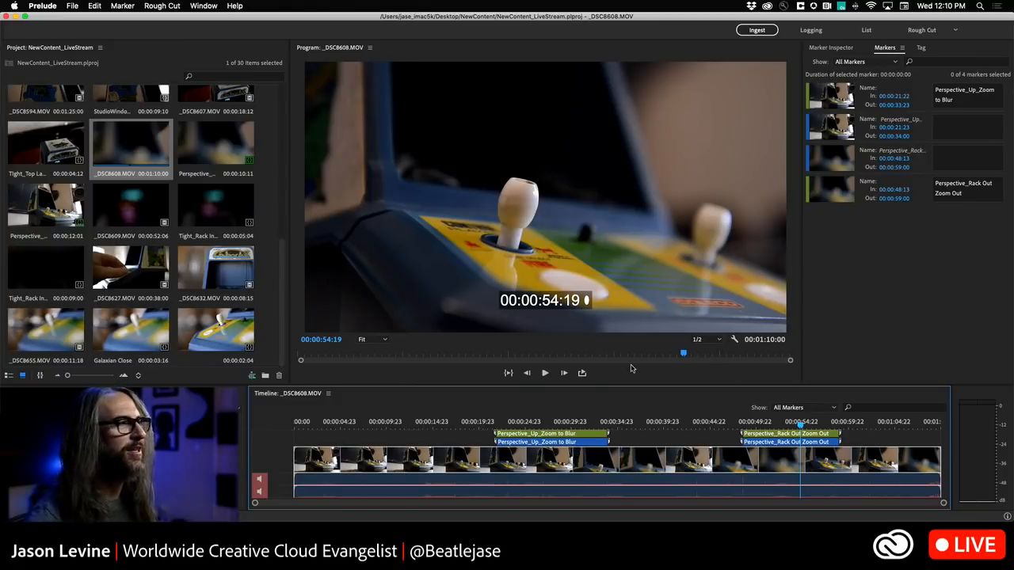
# Step: Open and preview _DSC8632.MOV, and add a subclip marker starting at 00:00:00:20
pyautogui.doubleClick(210, 269)
pyautogui.press('space')
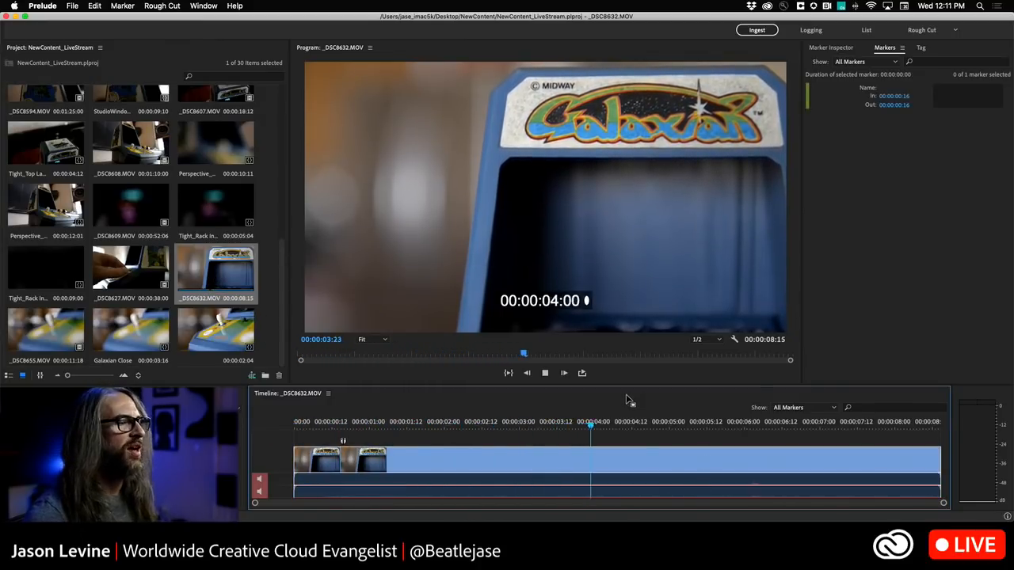
pyautogui.press('space')
pyautogui.moveTo(645, 425); pyautogui.dragTo(356, 425)
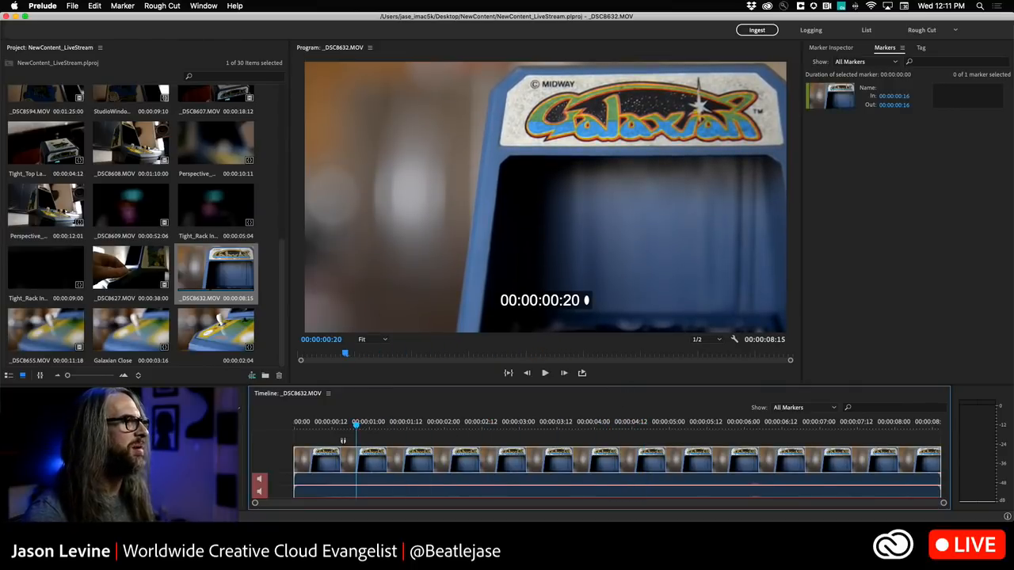
pyautogui.press('1')
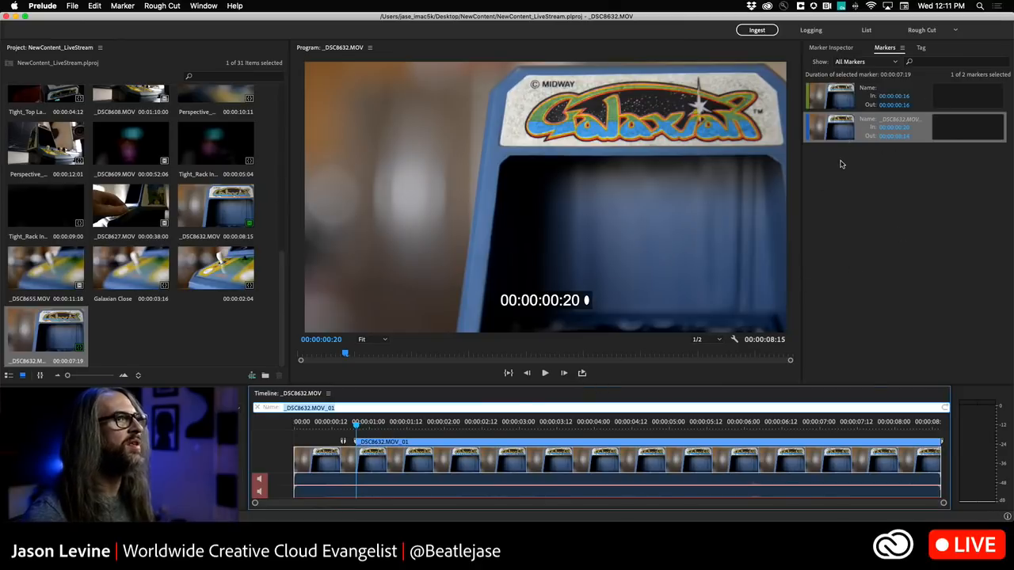
# Step: Set the new _DSC8632.MOV subclip's out point to 00:00:03:14 and play the subclip to check it
pyautogui.click(900, 136)
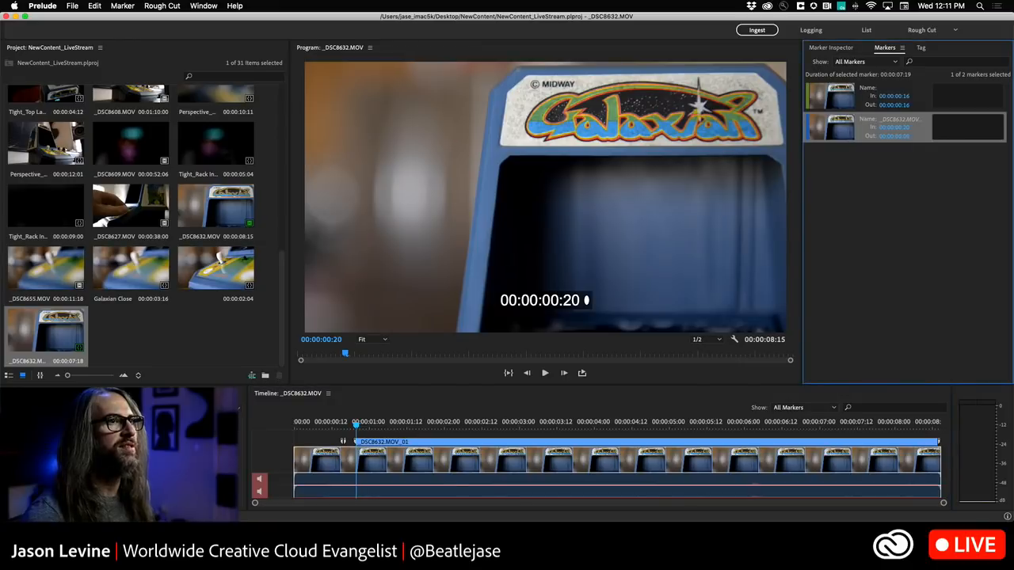
pyautogui.press('Return')
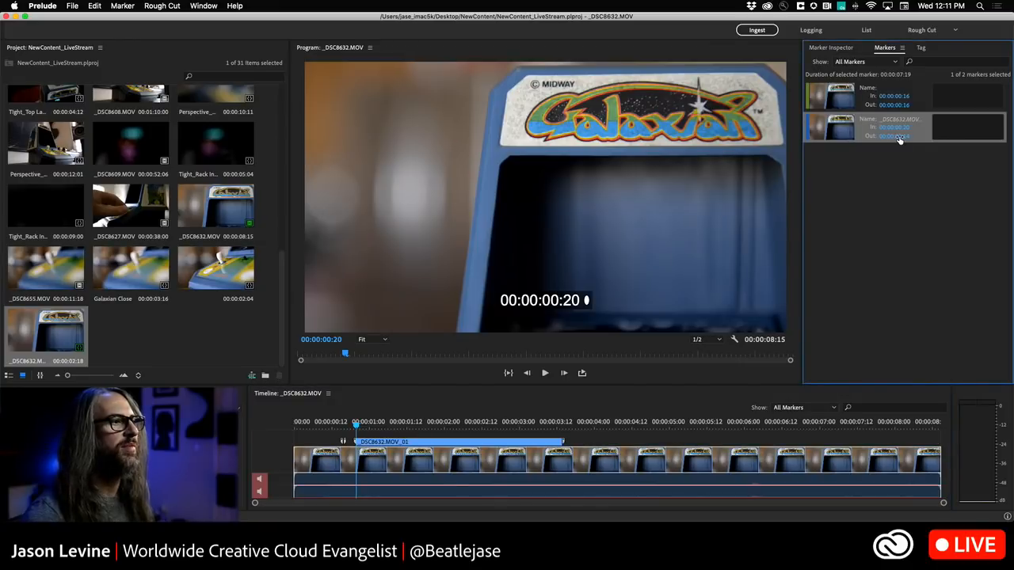
pyautogui.press('space')
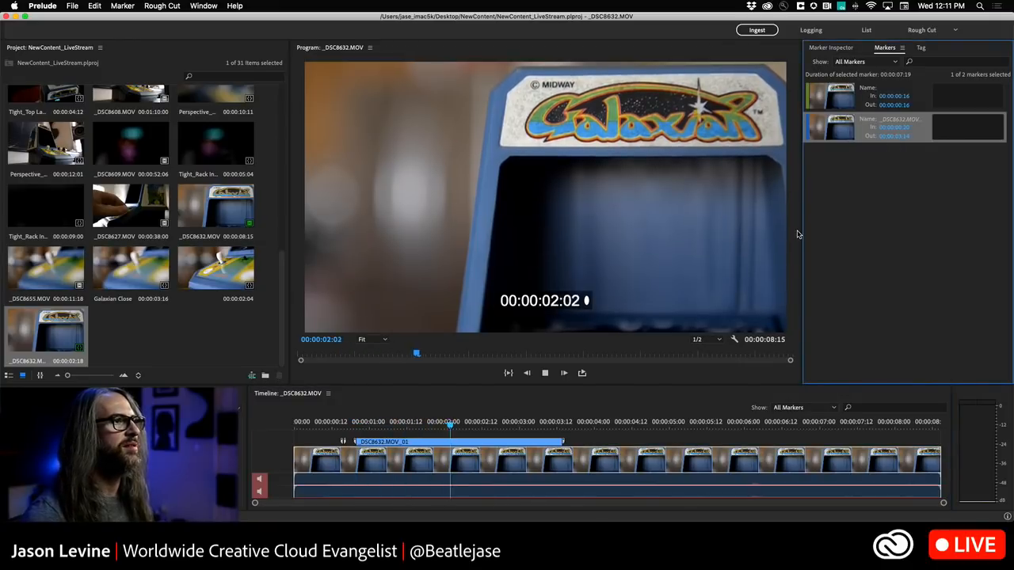
pyautogui.press('space')
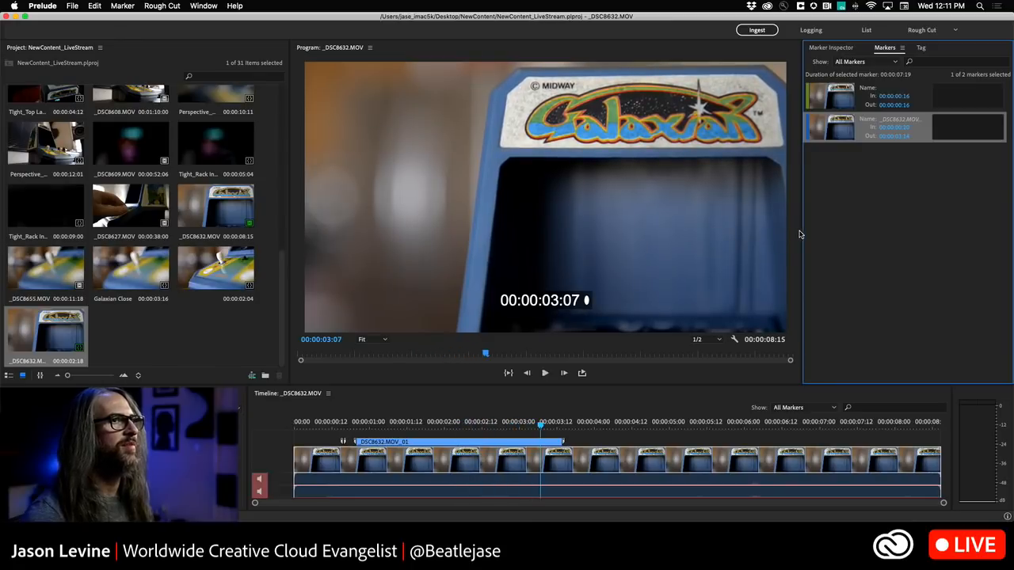
# Step: Name the new marker Galaxian Label and enter the comment "Nice static shot, blurred background. Bokeh."
pyautogui.click(904, 117)
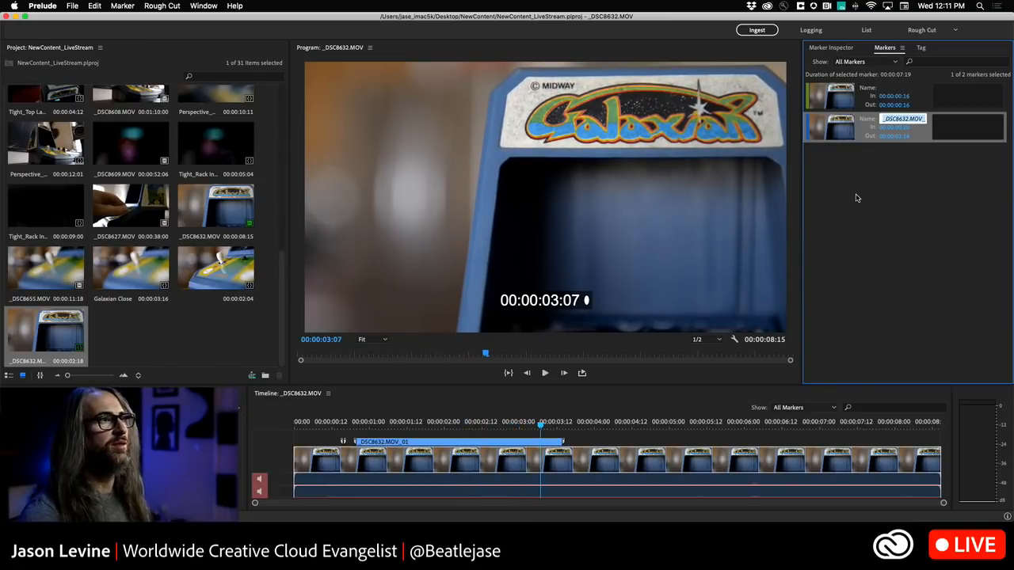
pyautogui.write('Galaxian Label')
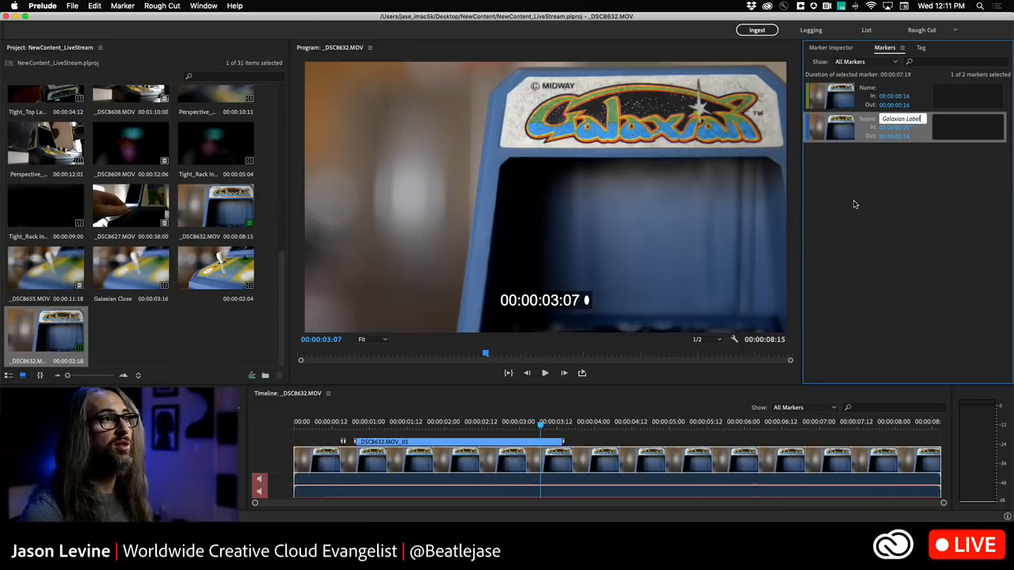
pyautogui.click(957, 129)
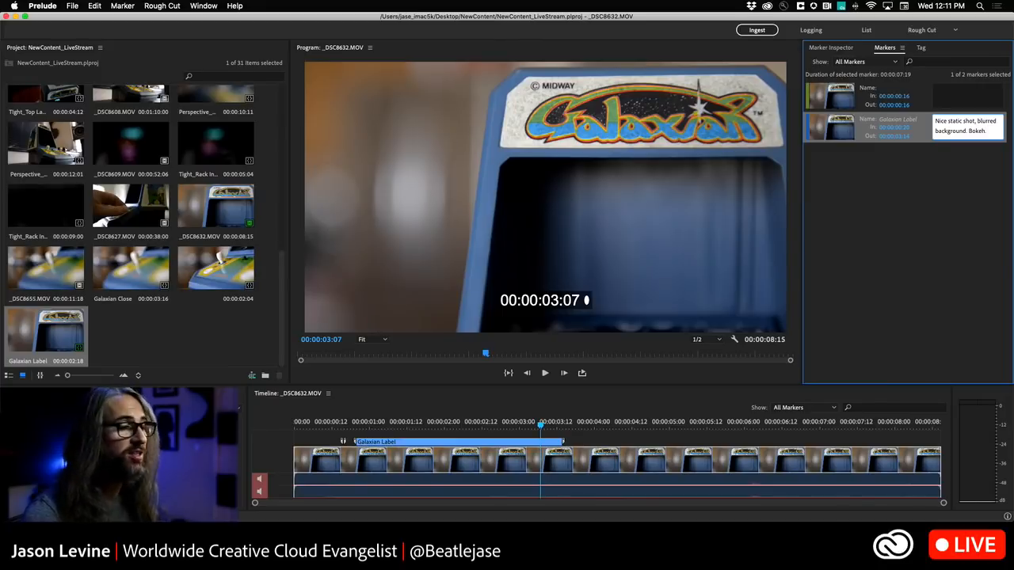
# Step: Switch to Premiere Pro and search the NewForStock project for "finland", "turn" and "best", clearing the search each time
pyautogui.press('super+Tab')
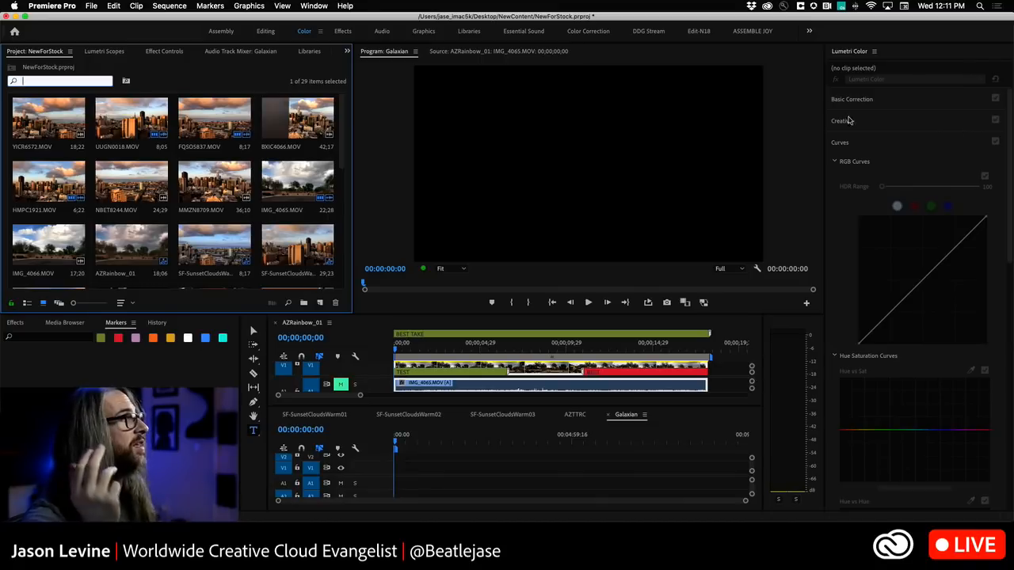
pyautogui.moveTo(342, 154); pyautogui.dragTo(342, 86)
pyautogui.click(89, 80)
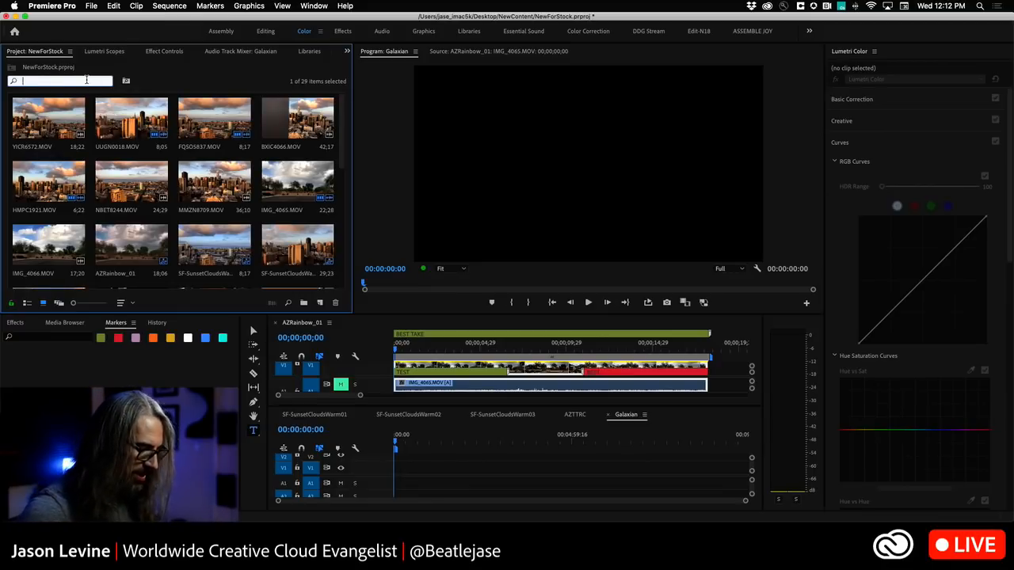
pyautogui.write('finland')
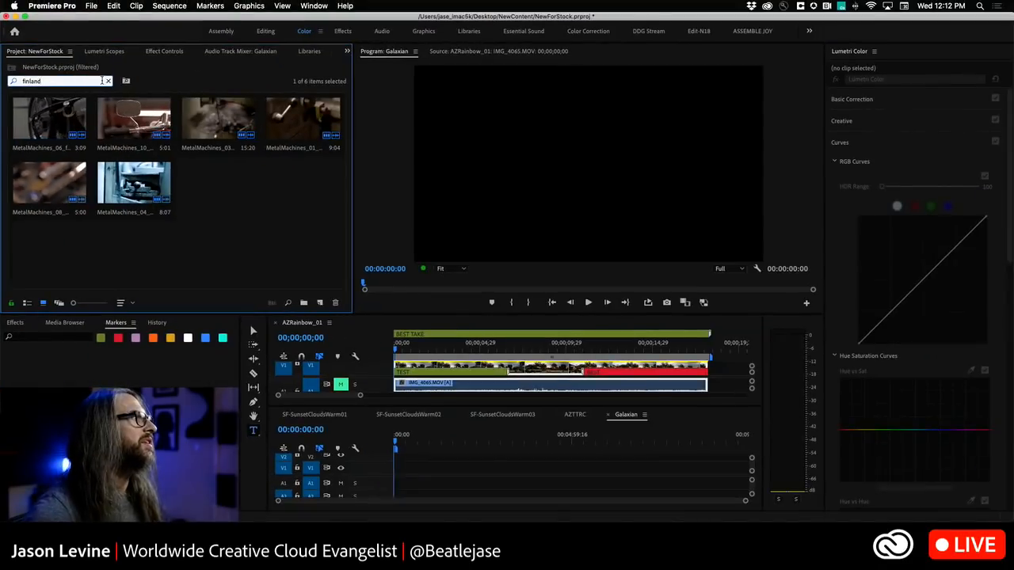
pyautogui.click(109, 81)
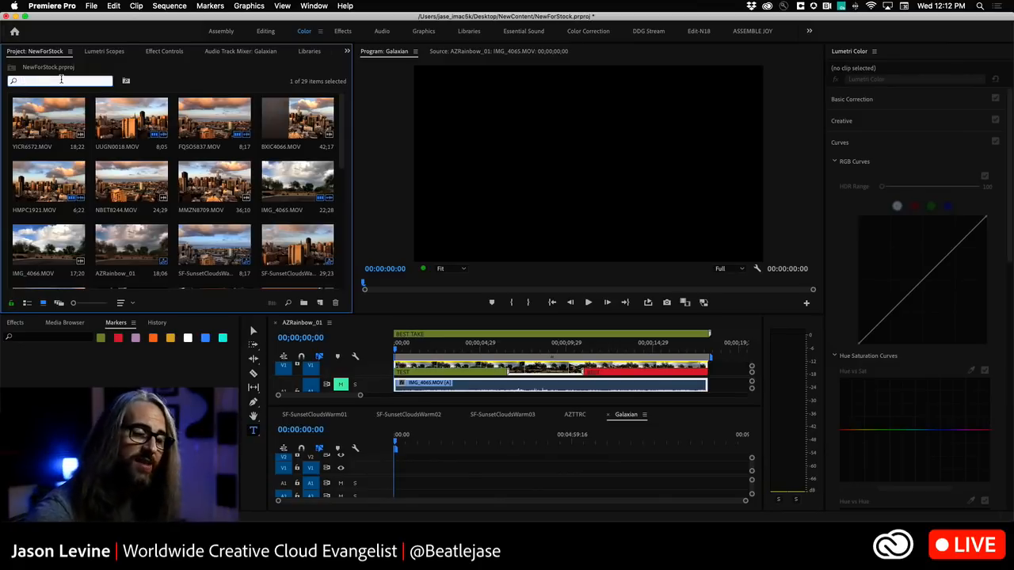
pyautogui.write('turn')
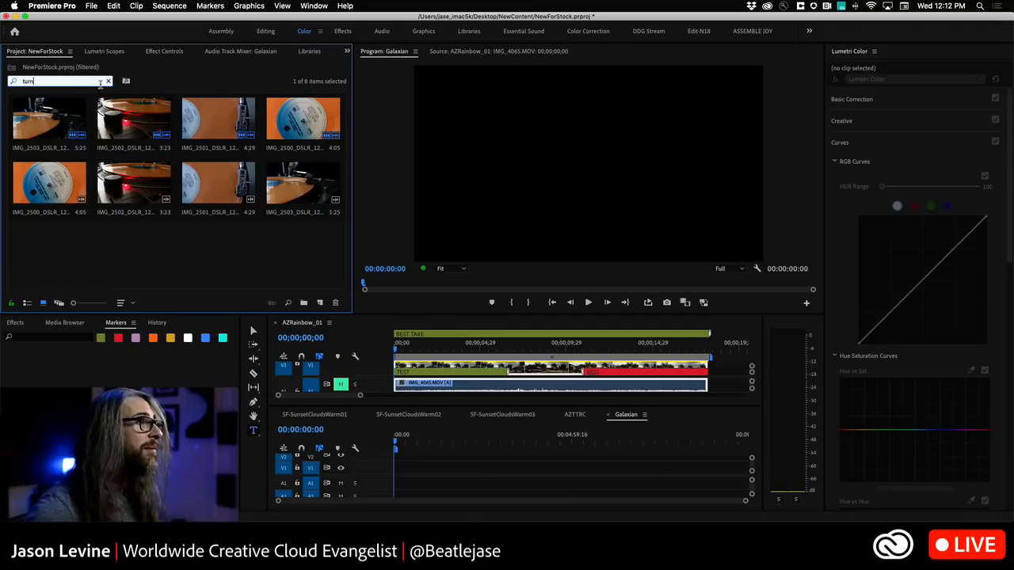
pyautogui.click(108, 81)
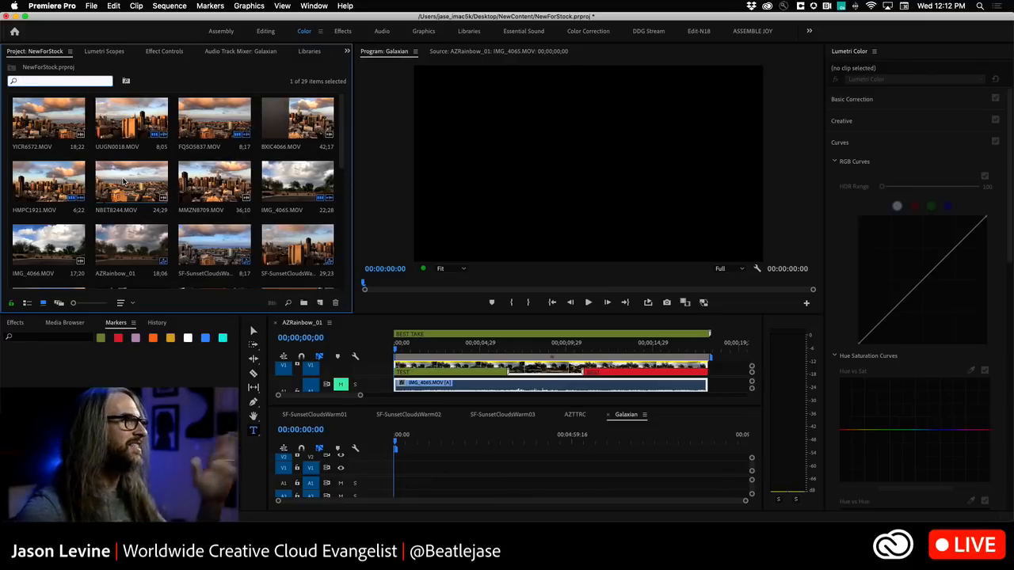
pyautogui.write('best')
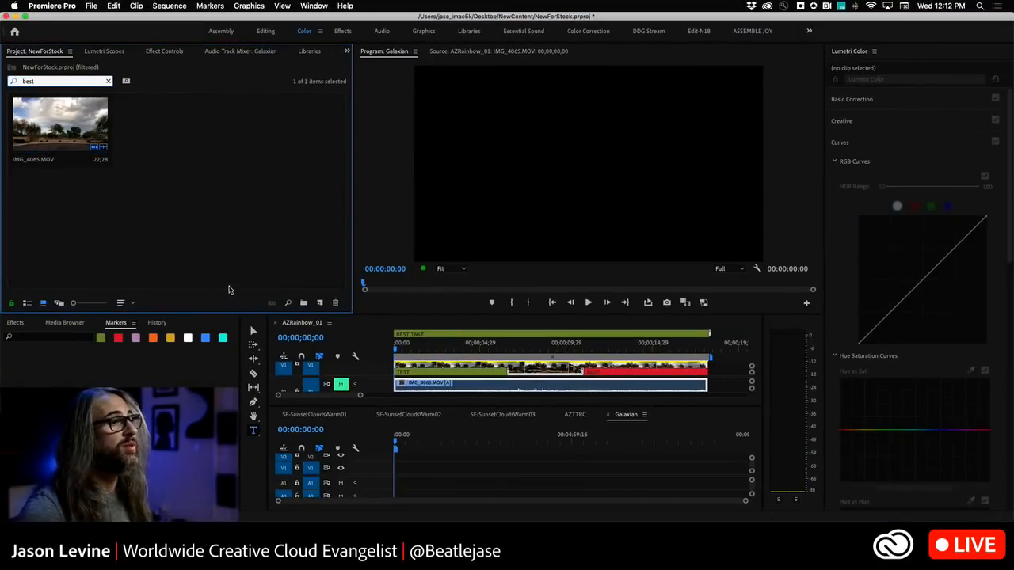
pyautogui.click(108, 81)
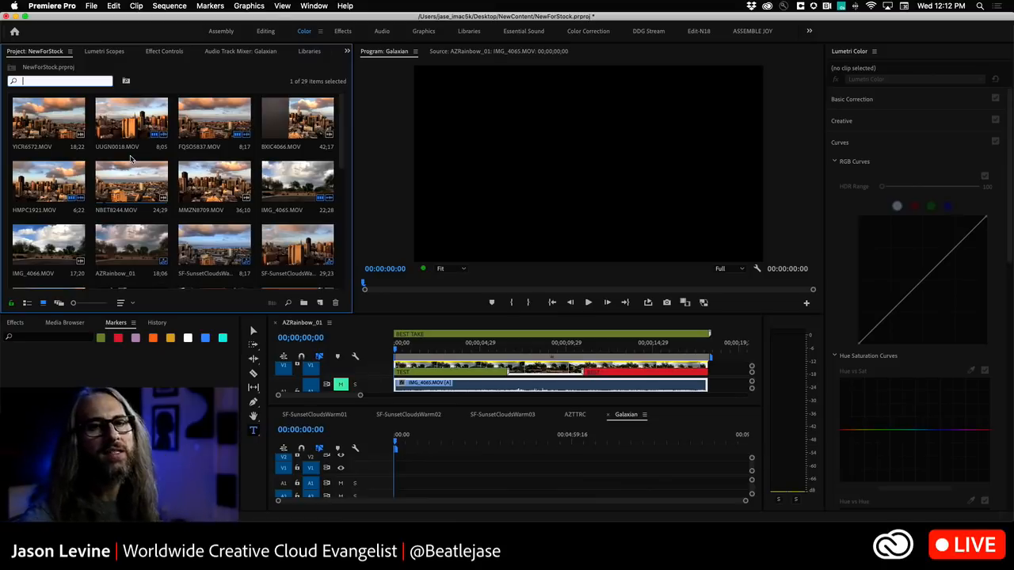
# Step: Switch back to Prelude, deselect the Galaxian Label marker, and open and play _DSC8586.MOV to review its StudioWindow section
pyautogui.press('super+Tab')
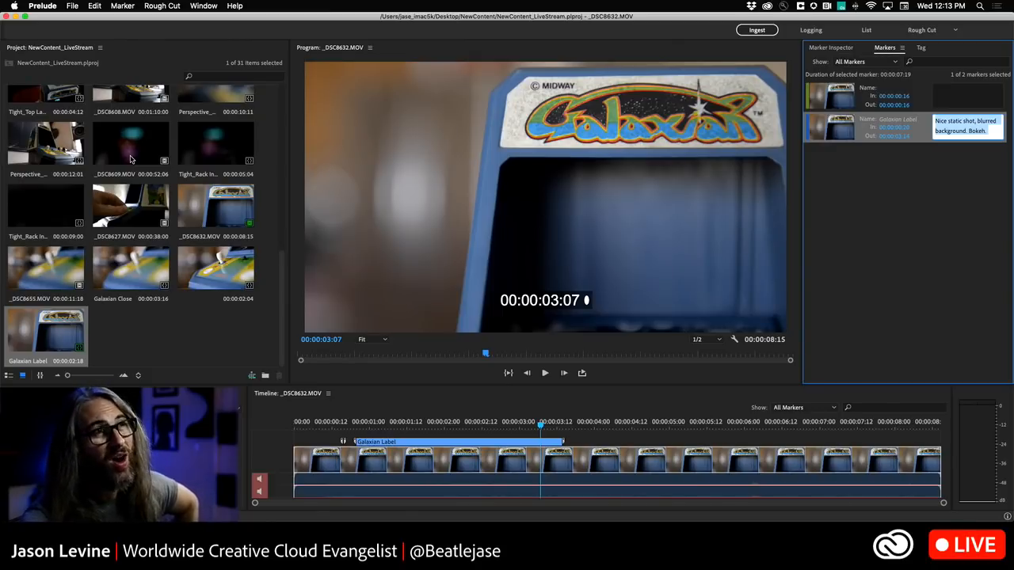
pyautogui.click(855, 262)
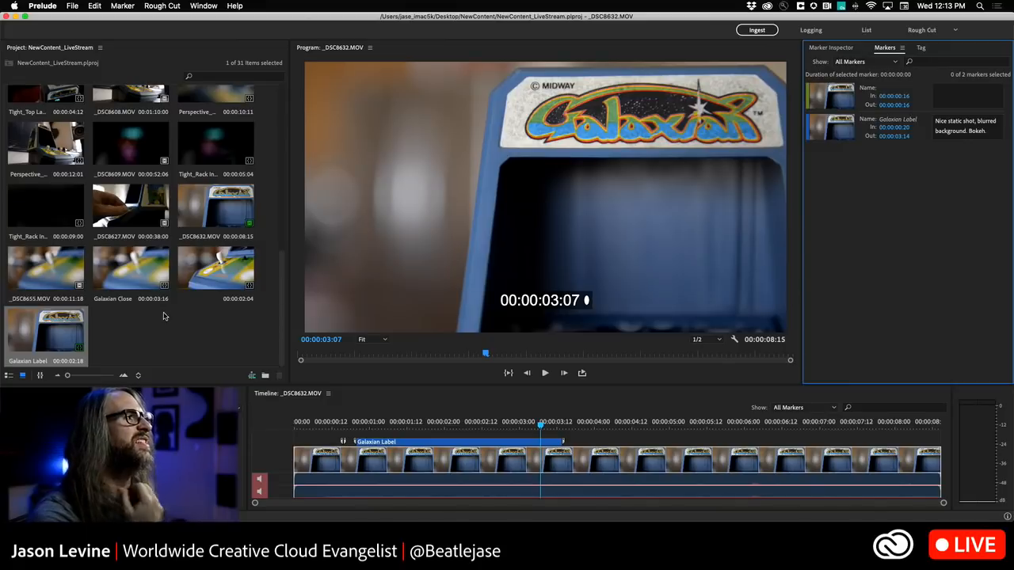
pyautogui.scroll(3, 169, 326)
pyautogui.scroll(2, 169, 326)
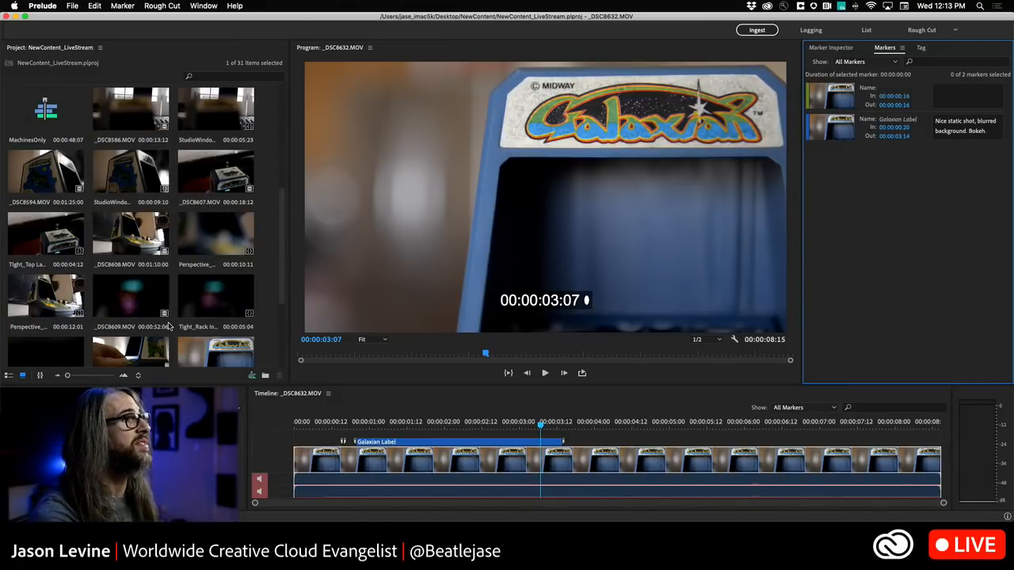
pyautogui.scroll(2, 175, 249)
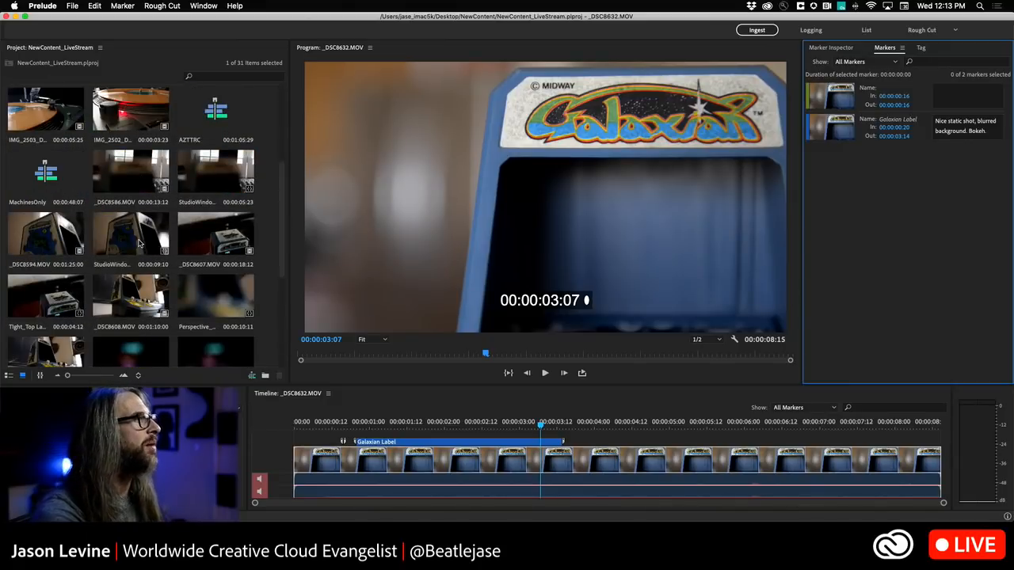
pyautogui.doubleClick(129, 181)
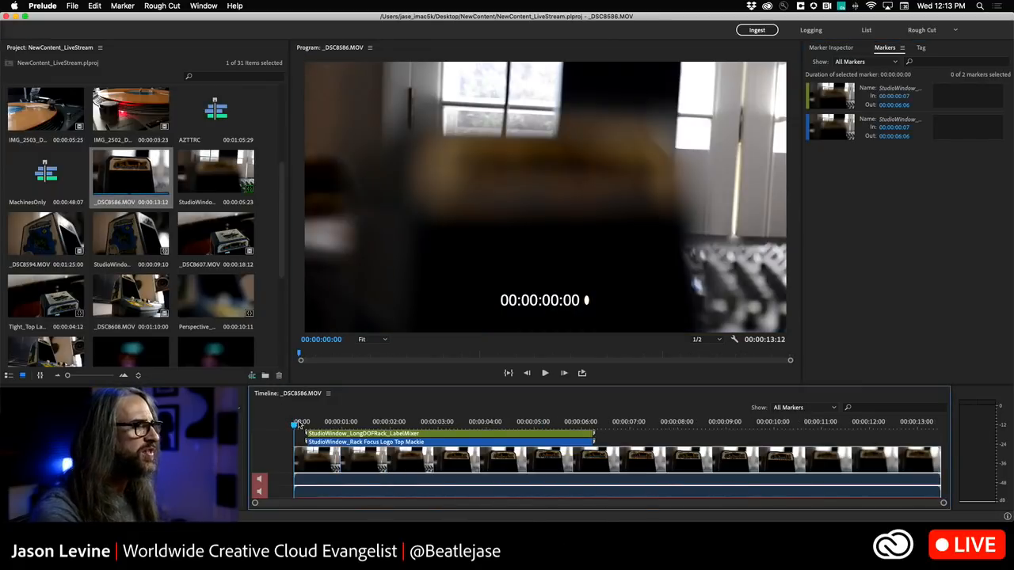
pyautogui.moveTo(297, 425)
pyautogui.mouseDown()
pyautogui.moveTo(321, 426)
pyautogui.moveTo(311, 426)
pyautogui.mouseUp()
pyautogui.press('space')
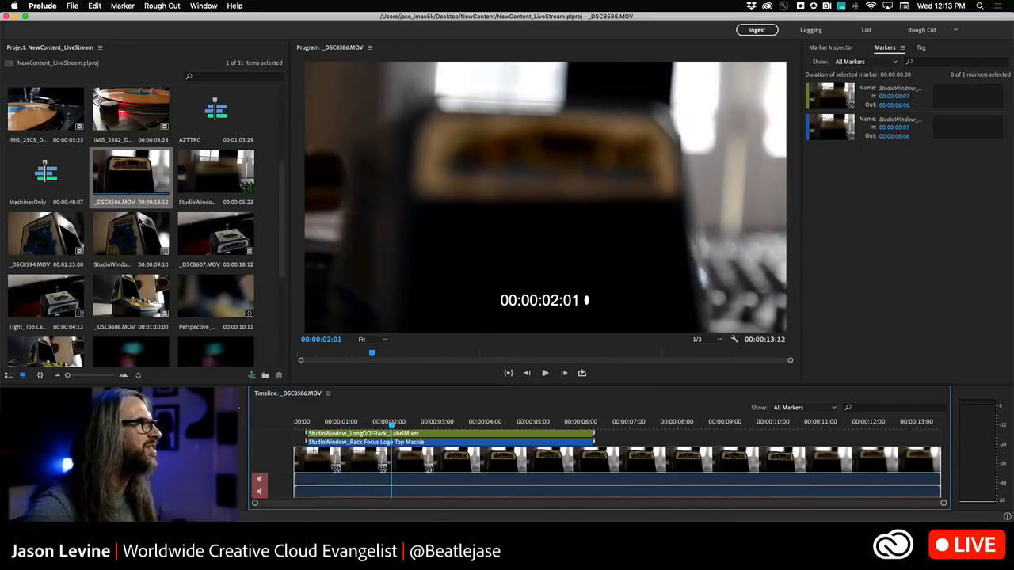
# Step: Open _DSC8607.MOV and play and scrub its Tight_Top Label_Galaxian Creature_420 section
pyautogui.doubleClick(219, 239)
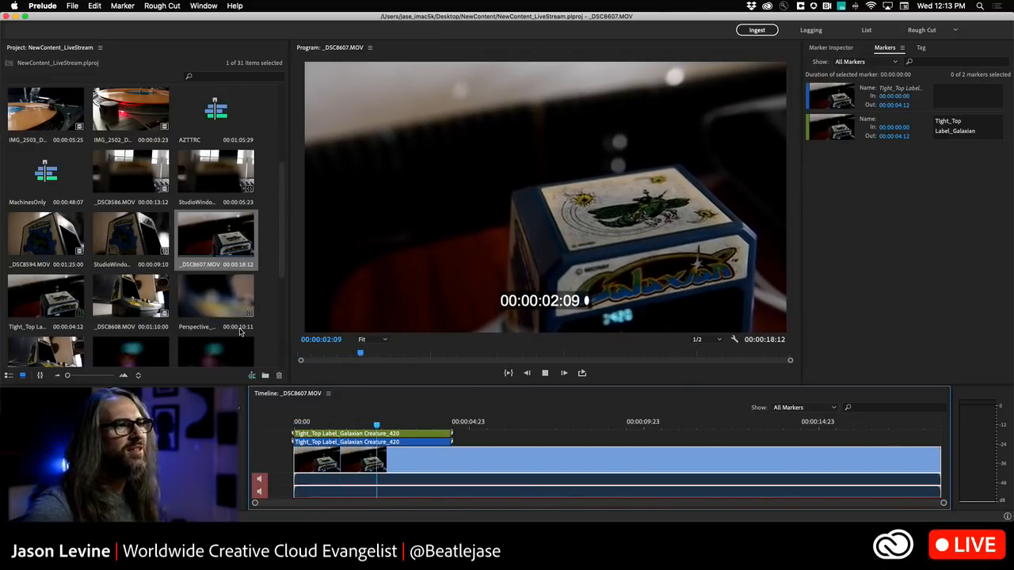
pyautogui.press('space')
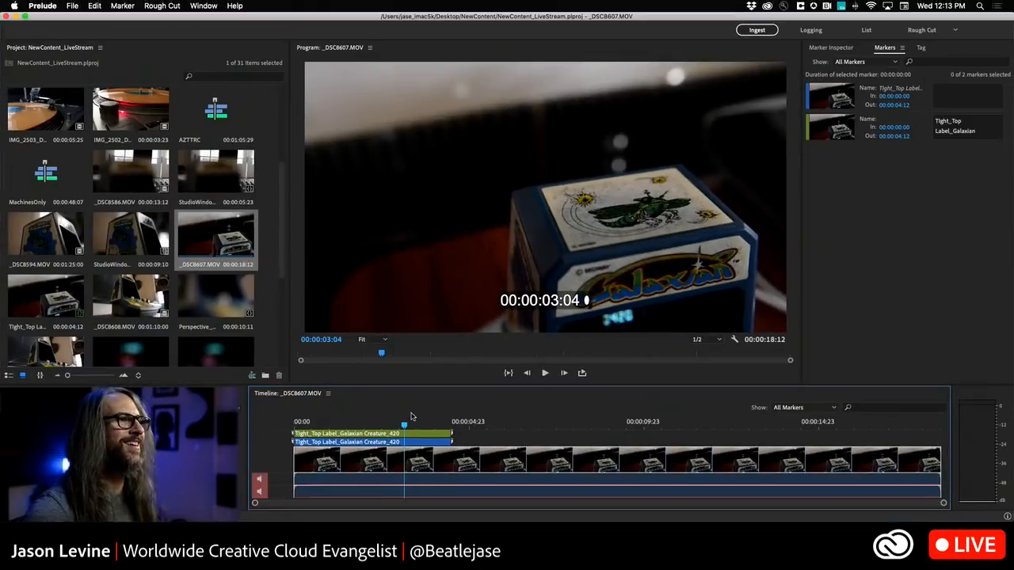
pyautogui.moveTo(403, 428); pyautogui.dragTo(382, 431)
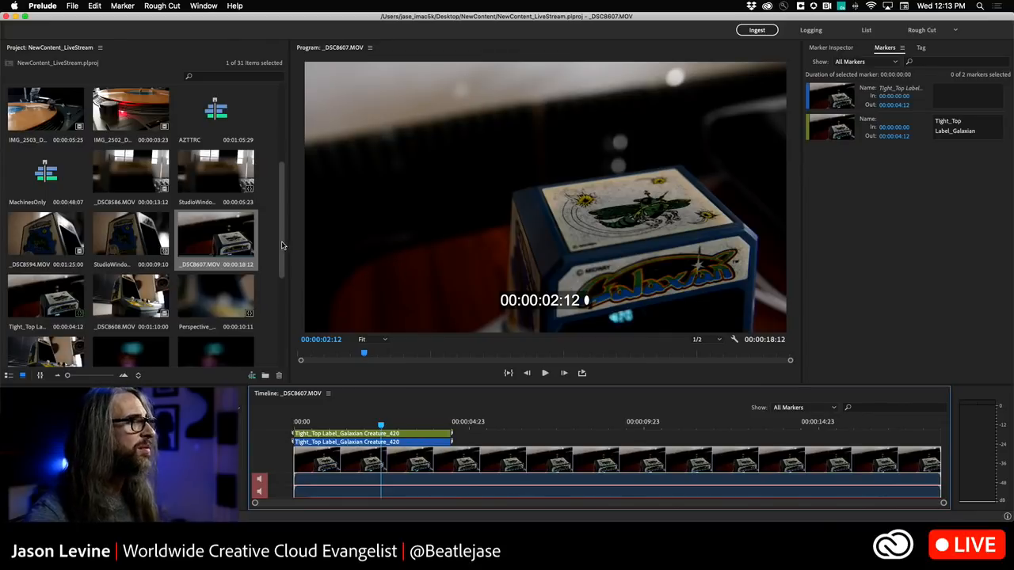
# Step: Open the 00:00:12:01 Perspective subclip of _DSC8608.MOV, show the tag buttons, and place the playhead at 00:00:22:07
pyautogui.moveTo(283, 245); pyautogui.dragTo(283, 287)
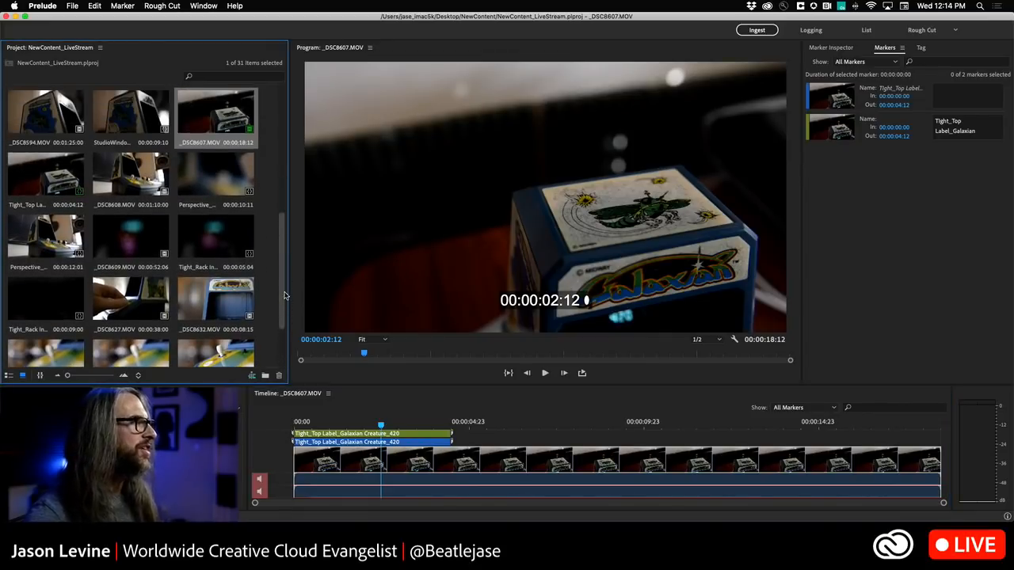
pyautogui.doubleClick(55, 254)
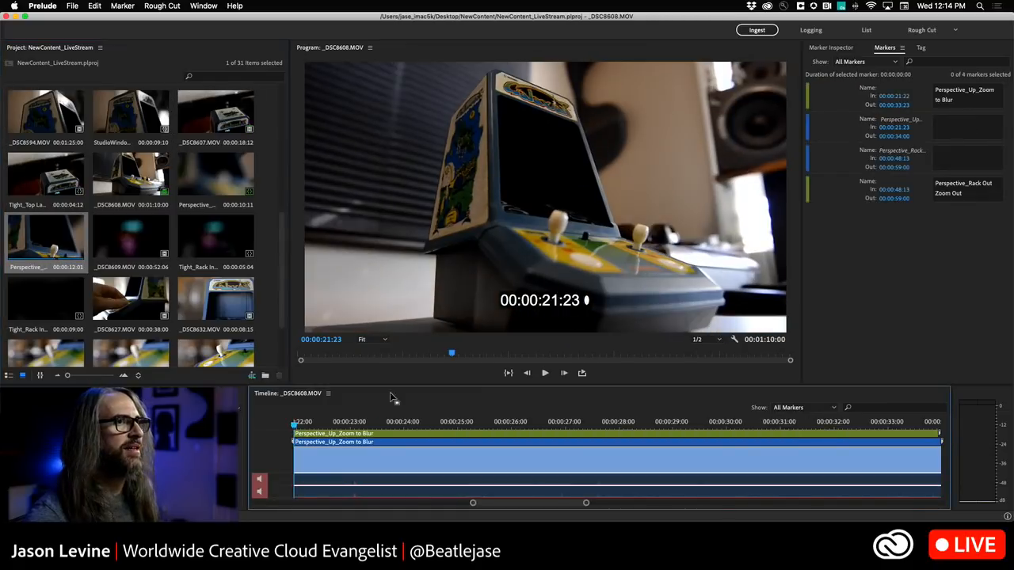
pyautogui.click(919, 49)
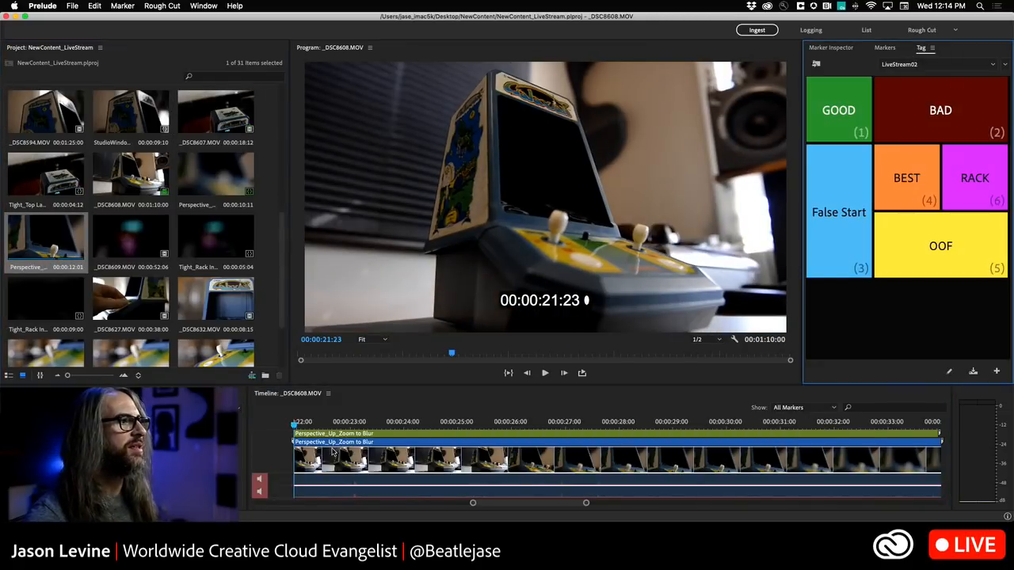
pyautogui.click(325, 459)
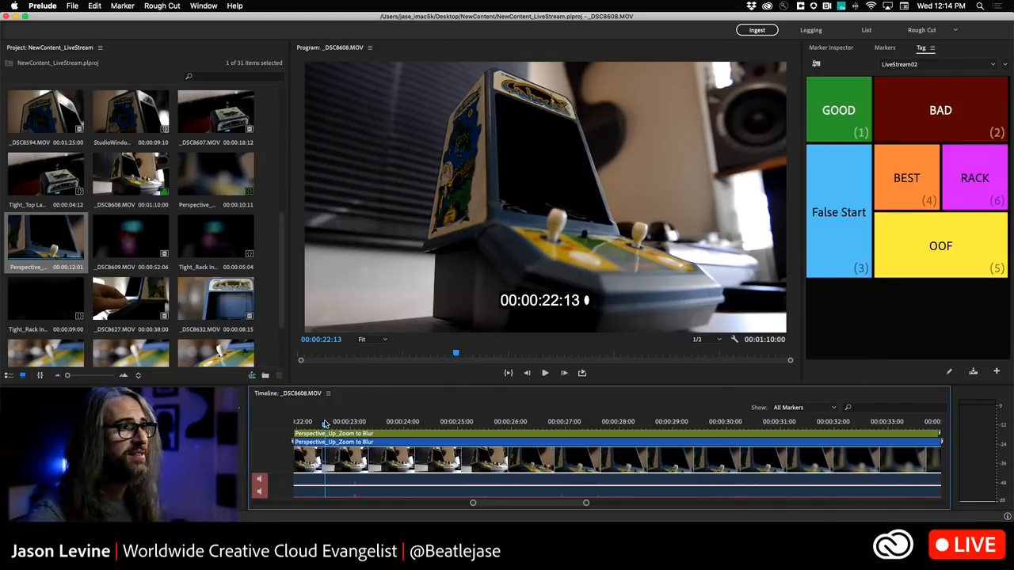
pyautogui.moveTo(325, 427); pyautogui.dragTo(288, 426)
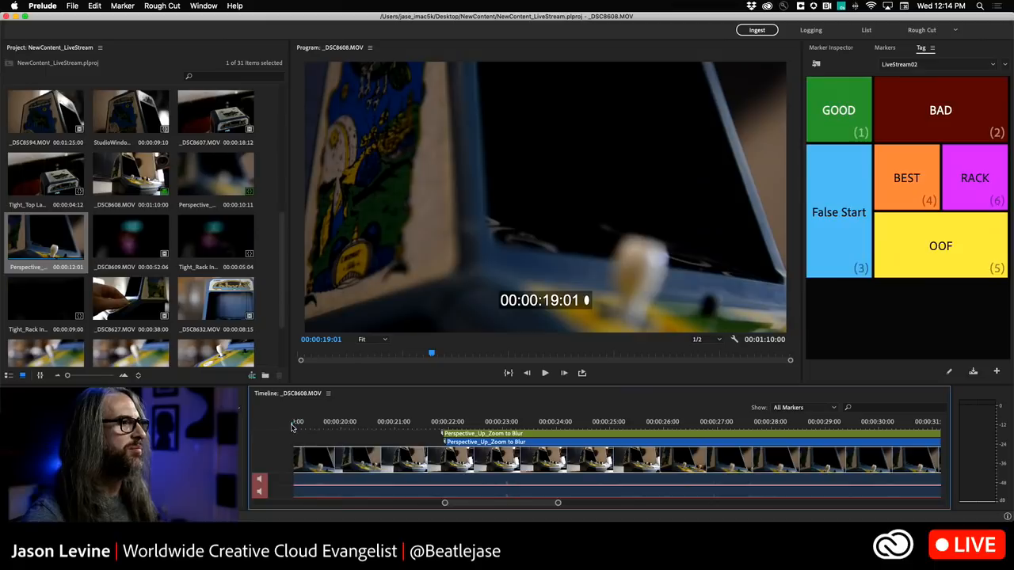
pyautogui.click(463, 426)
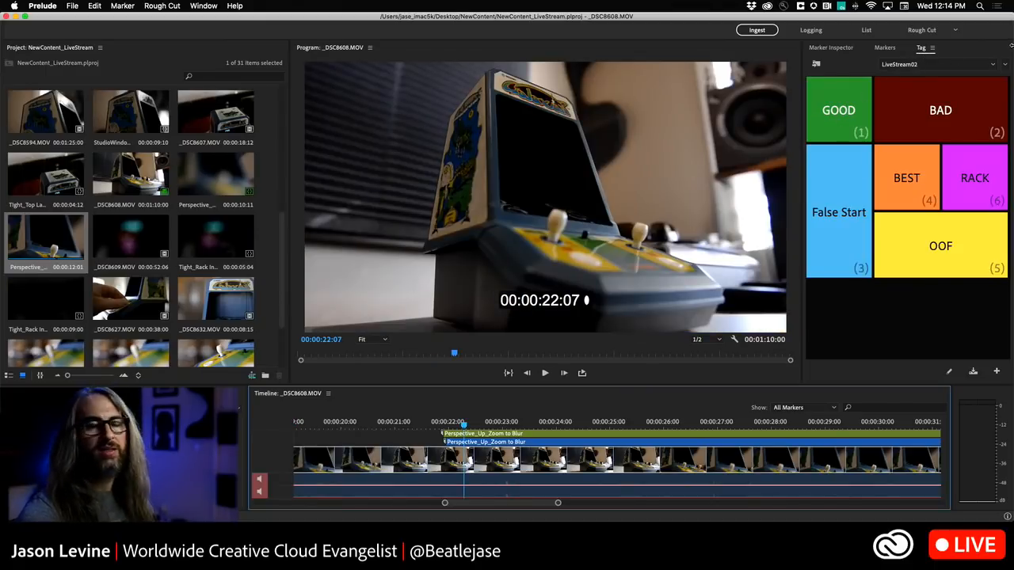
# Step: Examine the available tag templates by loading LiveStream01 and then LiveReview01
pyautogui.click(191, 5)
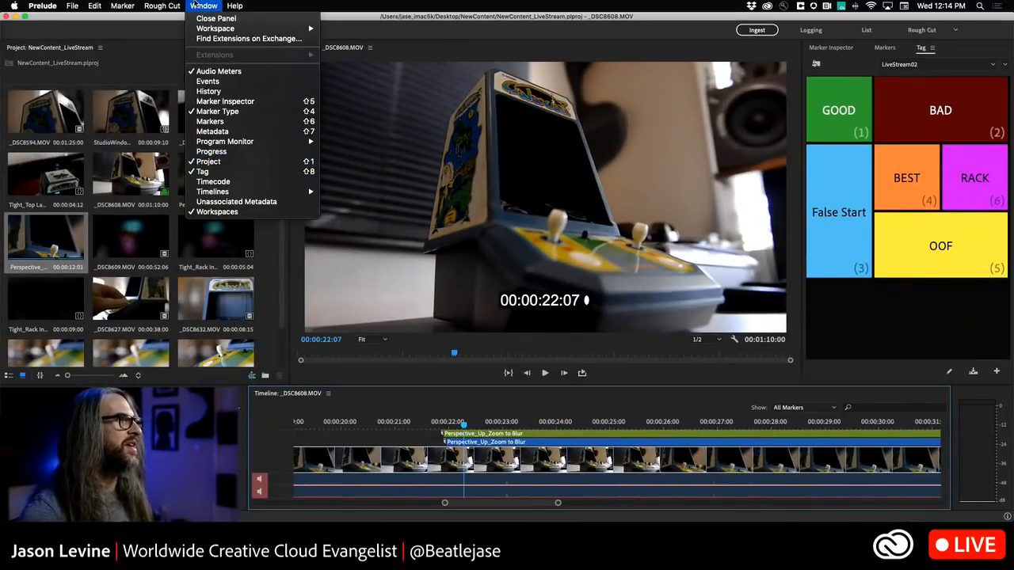
pyautogui.click(200, 9)
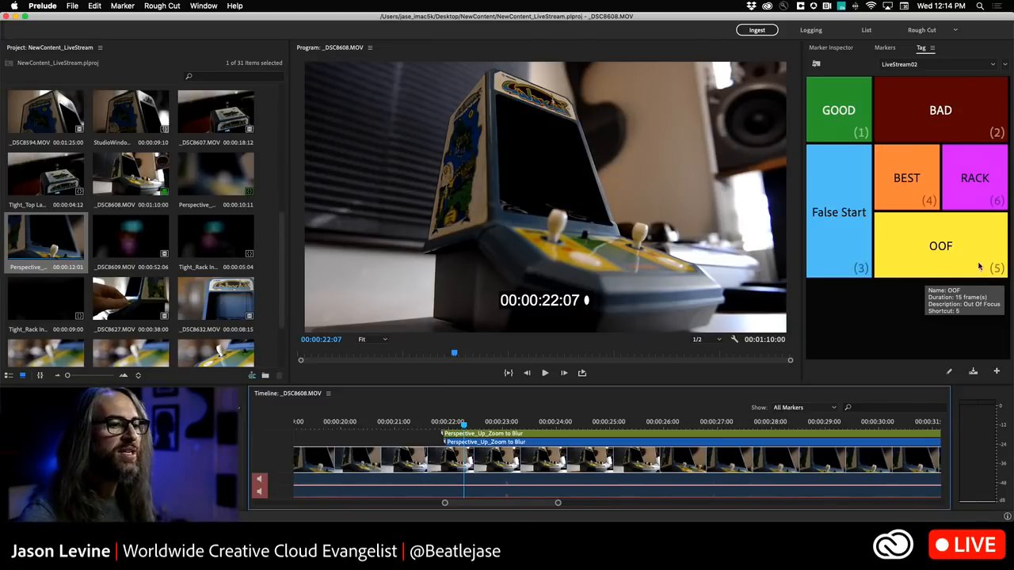
pyautogui.click(990, 66)
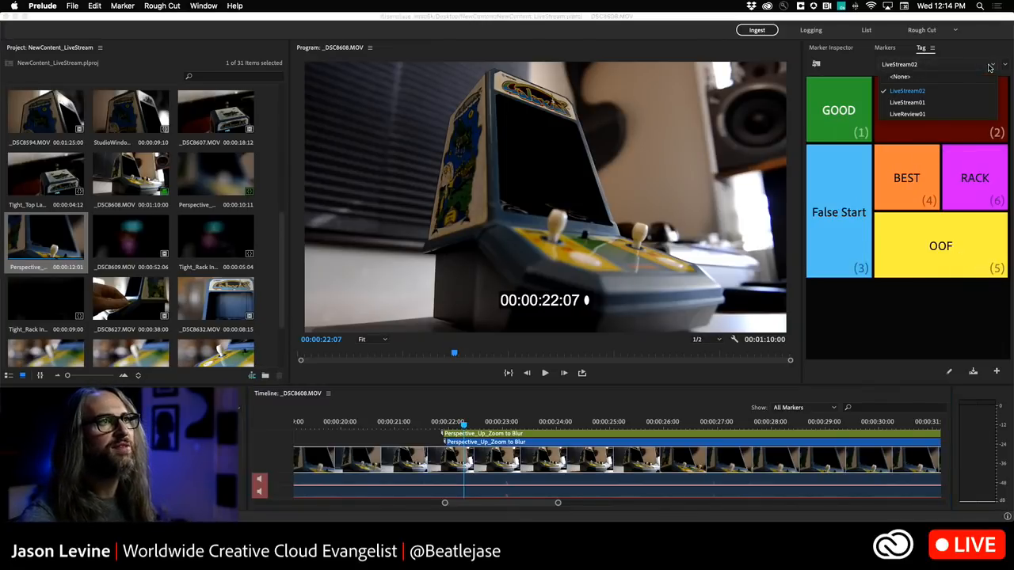
pyautogui.click(957, 107)
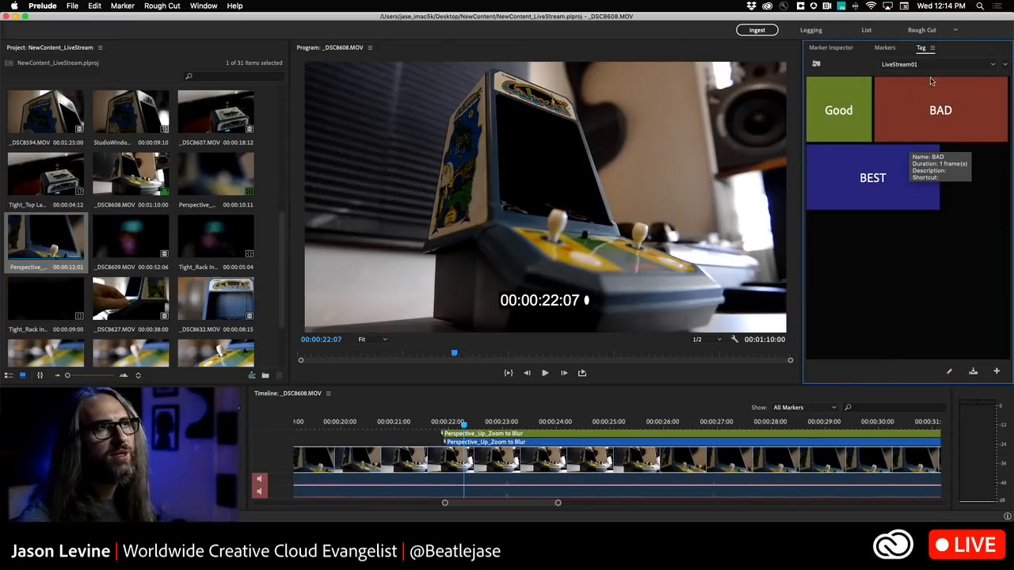
pyautogui.click(939, 66)
pyautogui.click(939, 114)
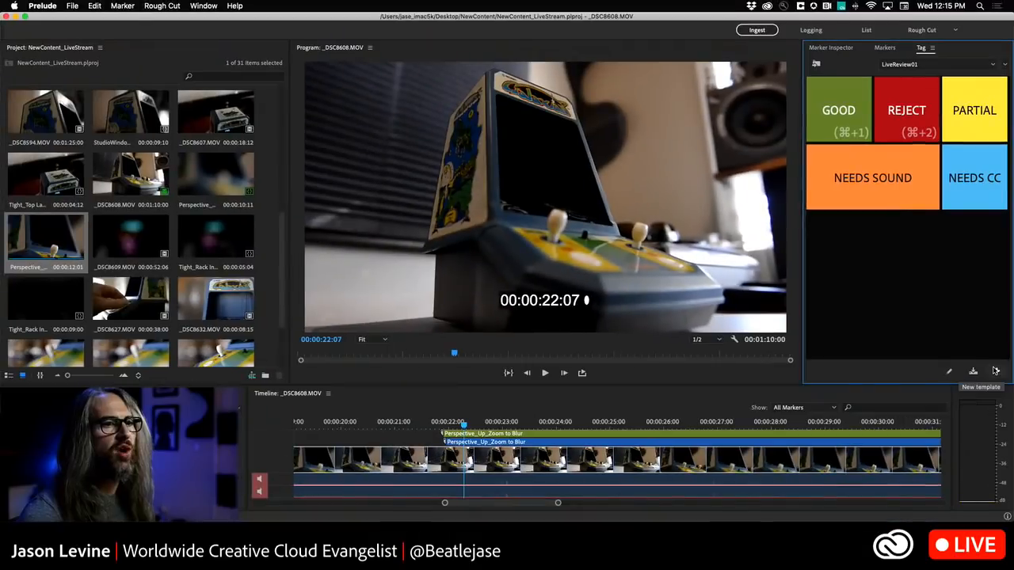
# Step: Create a new tag template and save it as Galaxian in the TagTemplates folder
pyautogui.click(978, 380)
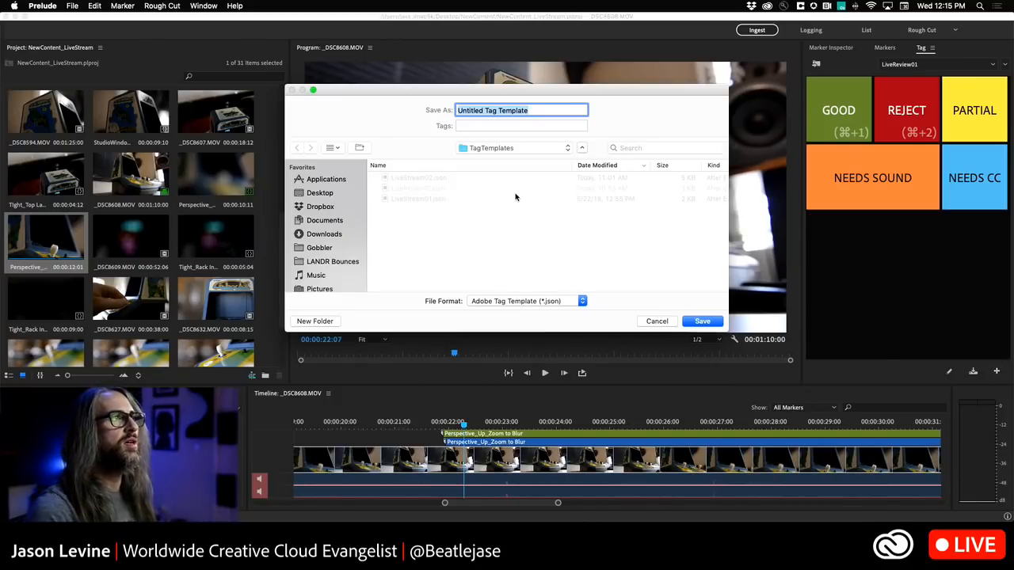
pyautogui.write('GalaxianR')
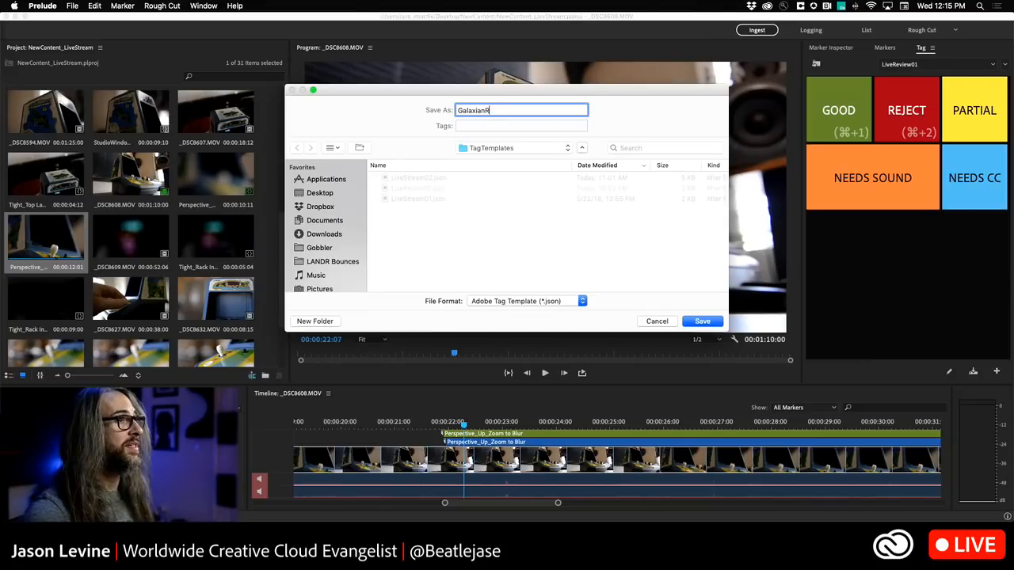
pyautogui.press('BackSpace')
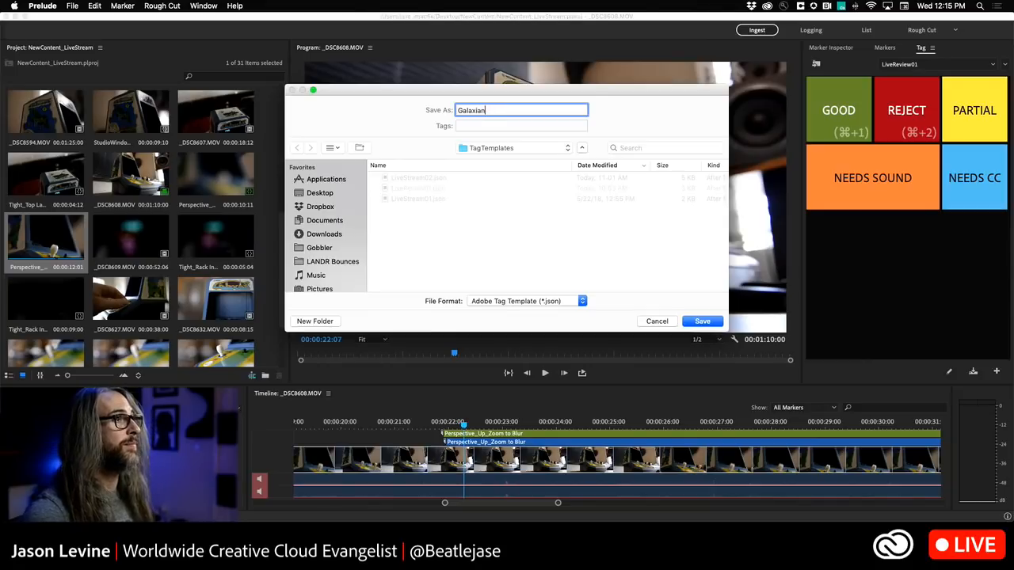
pyautogui.click(703, 322)
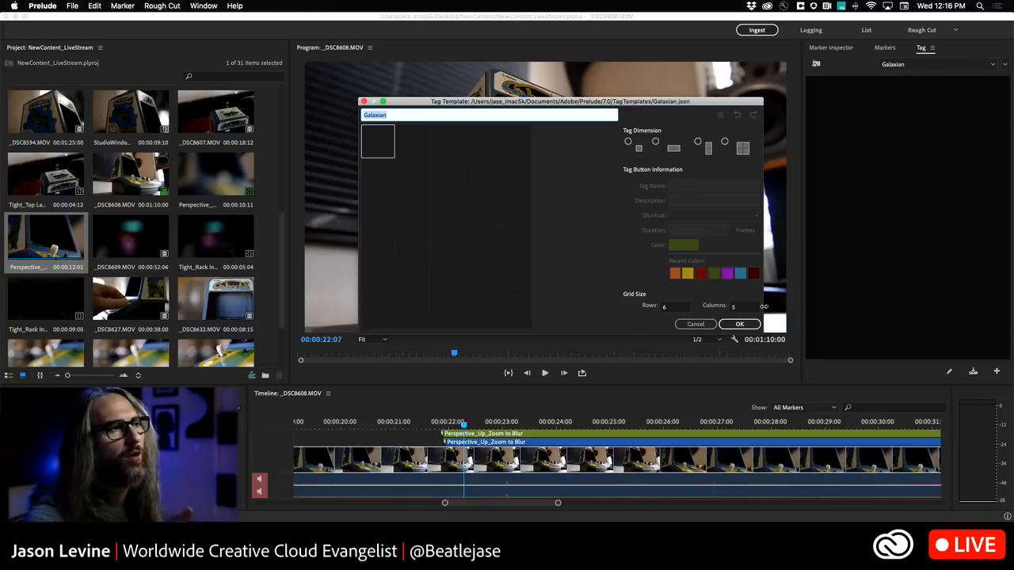
# Step: Try grid sizes for the Galaxian template, entering 32 rows and changing to 3 rows by 2 columns
pyautogui.click(675, 306)
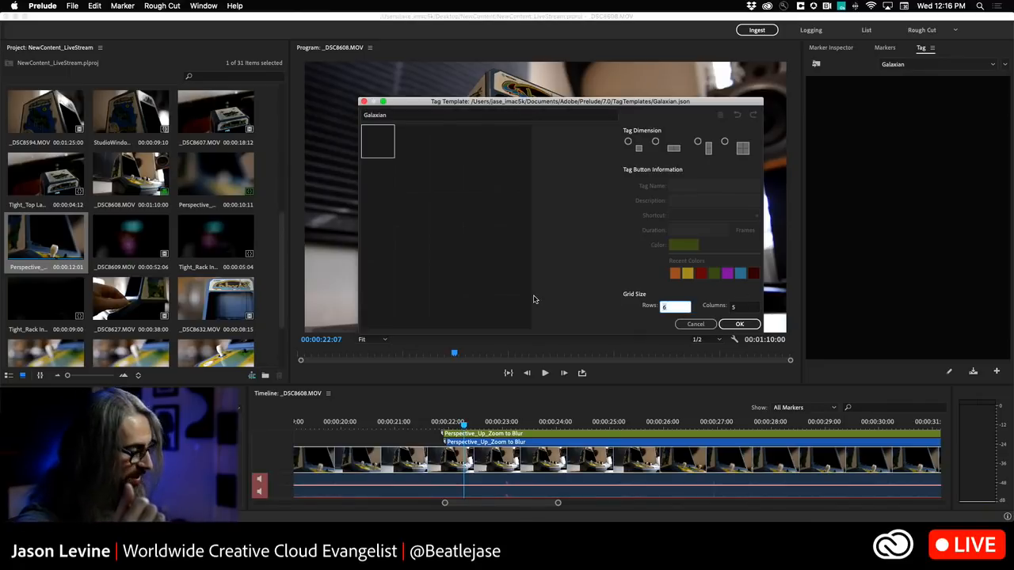
pyautogui.write('32')
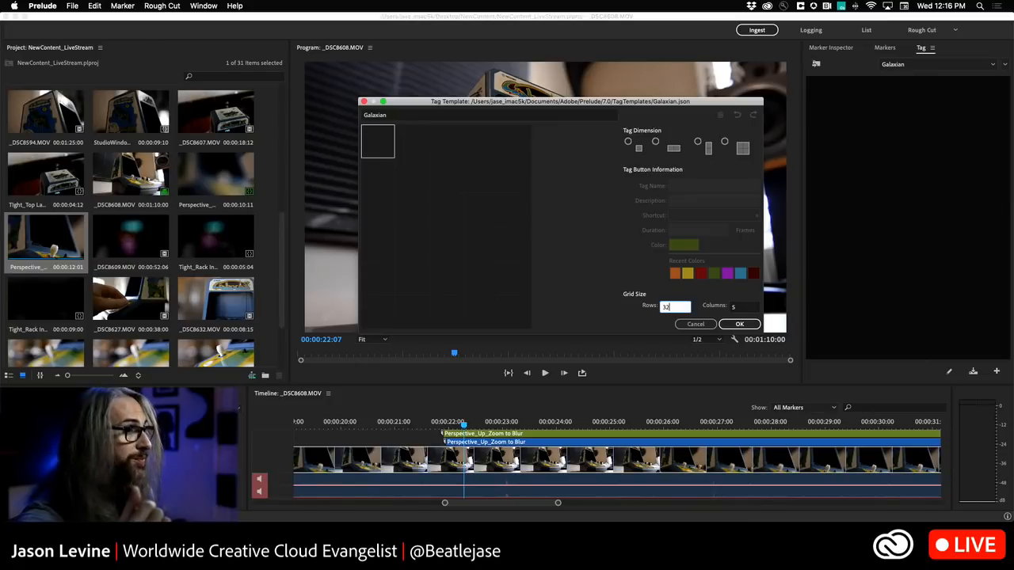
pyautogui.press('Tab')
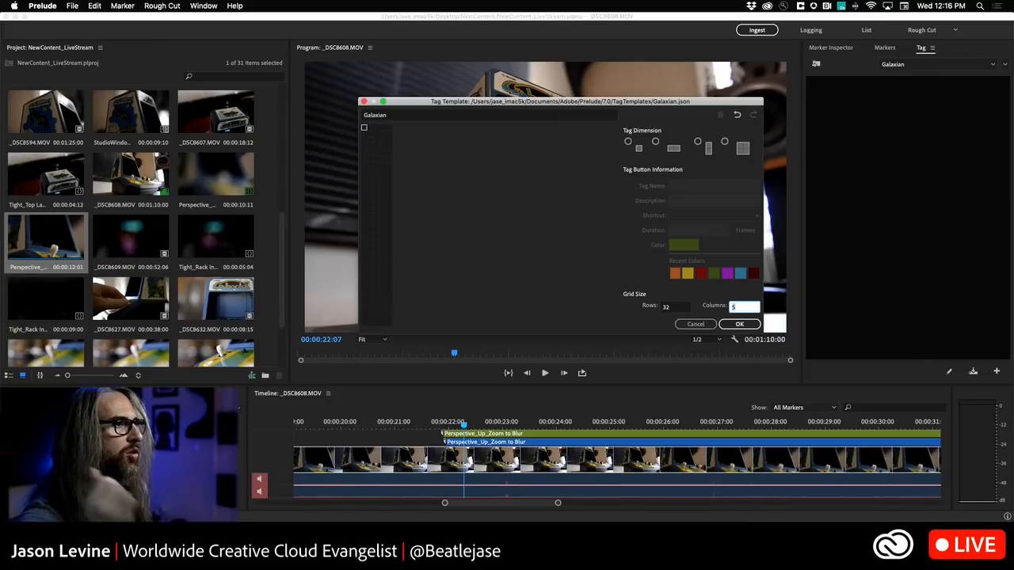
pyautogui.click(675, 307)
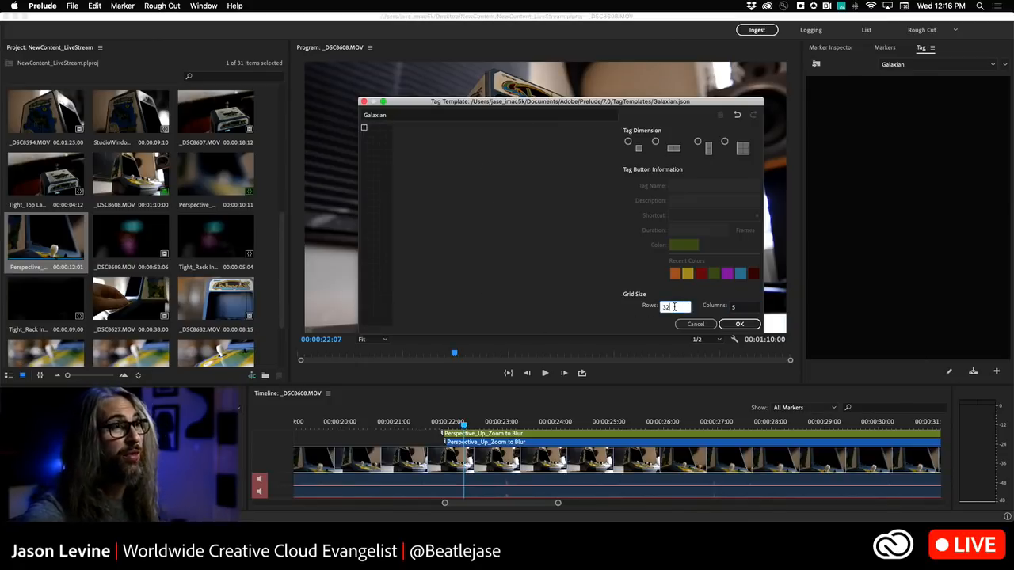
pyautogui.press('BackSpace')
pyautogui.press('BackSpace')
pyautogui.write('3')
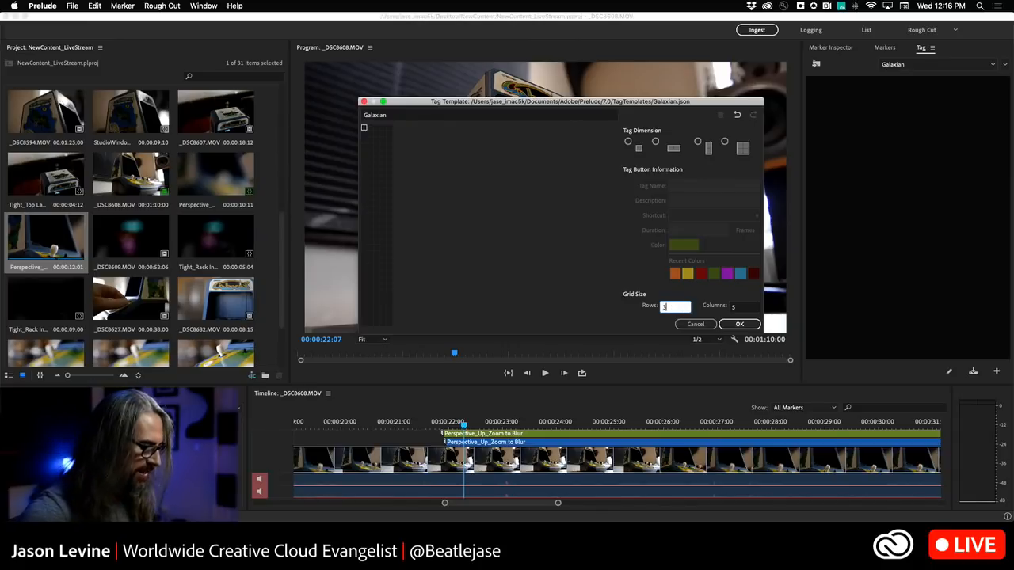
pyautogui.press('Tab')
pyautogui.write('2')
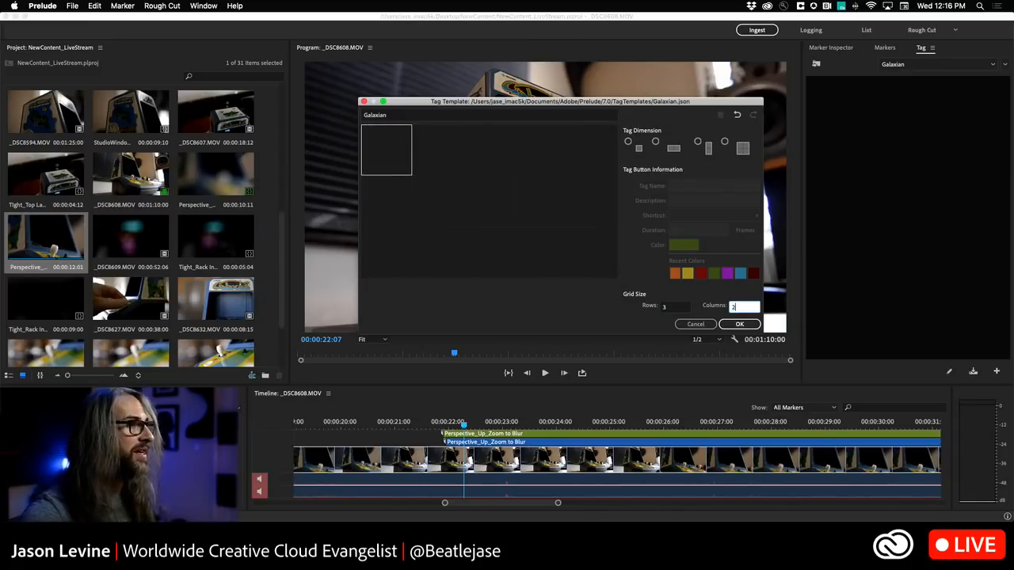
pyautogui.press('Tab')
# Step: Set the Galaxian template's grid size to 2 rows and 3 columns
pyautogui.click(674, 311)
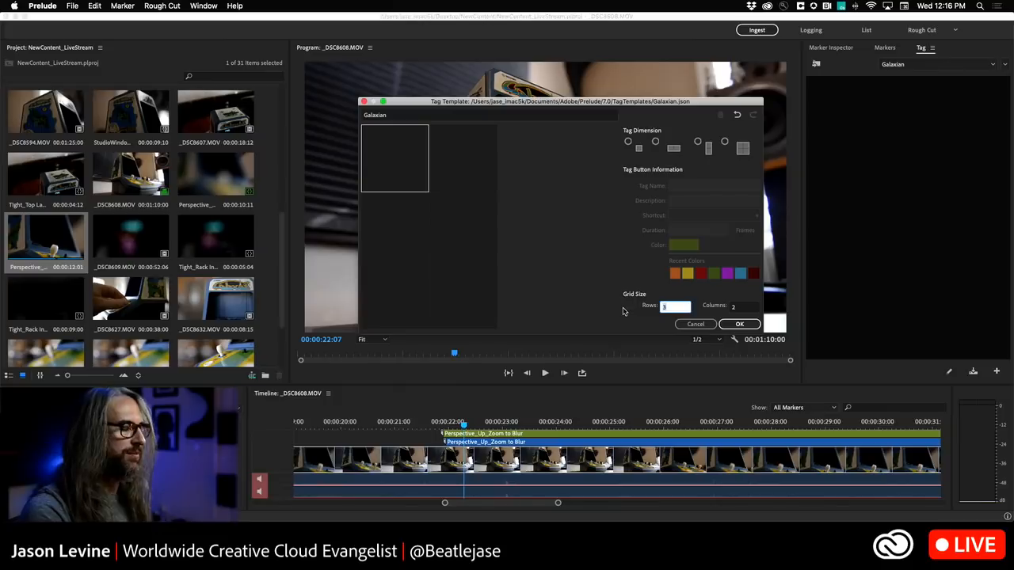
pyautogui.write('2')
pyautogui.press('Tab')
pyautogui.write('3')
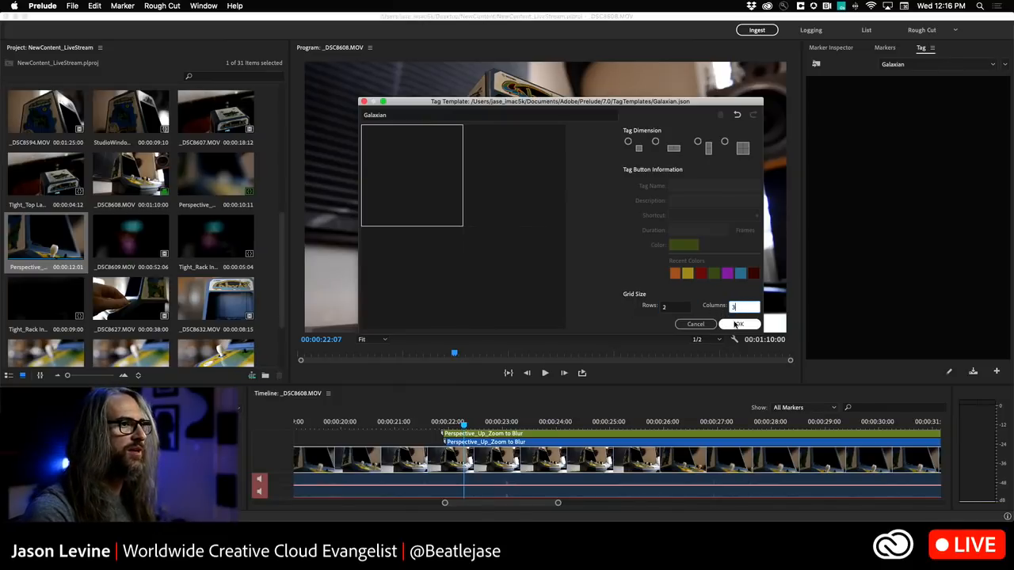
pyautogui.press('Tab')
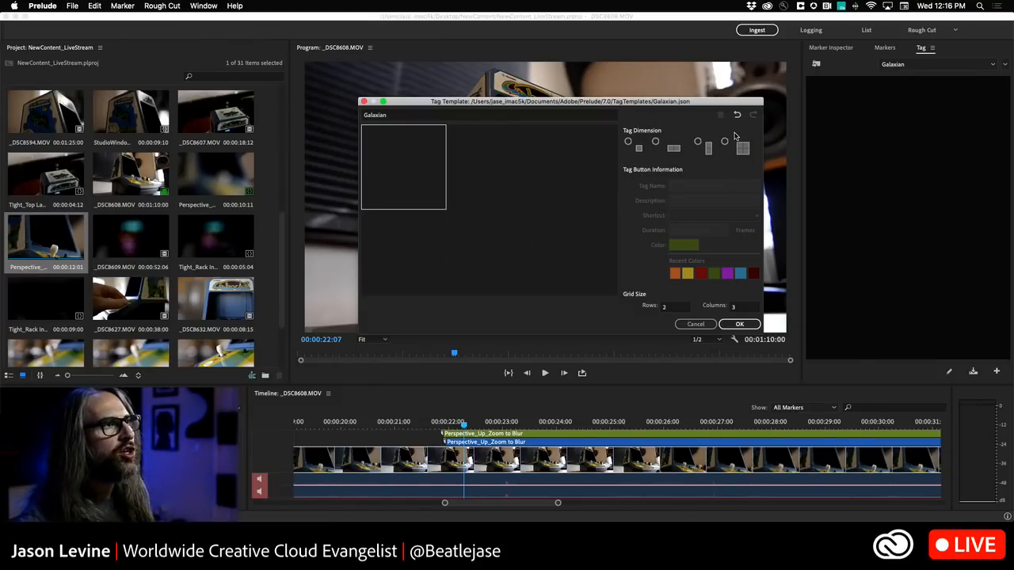
# Step: Add a tag in the first grid cell, compare the available tag dimensions, and settle on the large two-by-two square
pyautogui.click(630, 144)
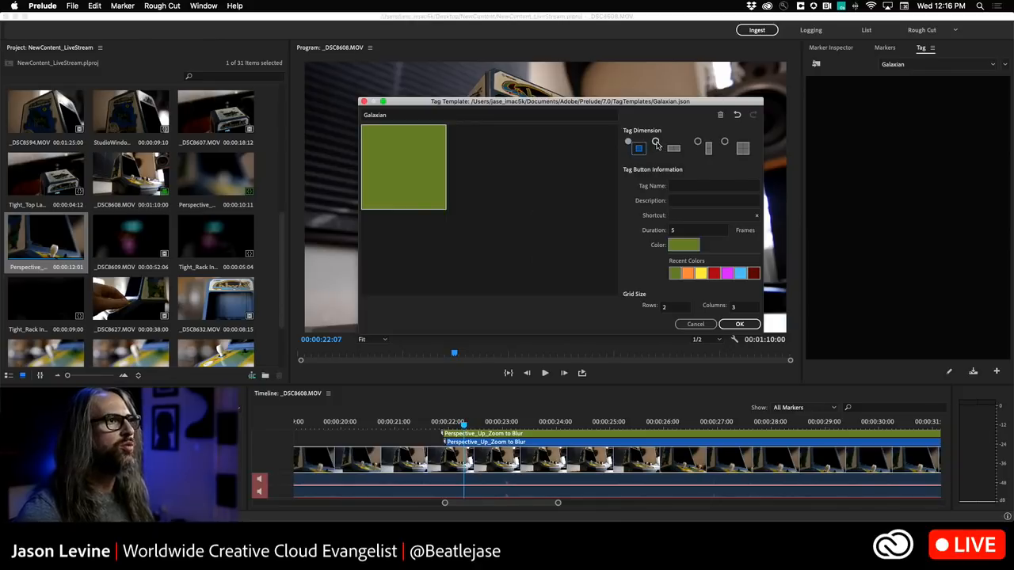
pyautogui.click(656, 143)
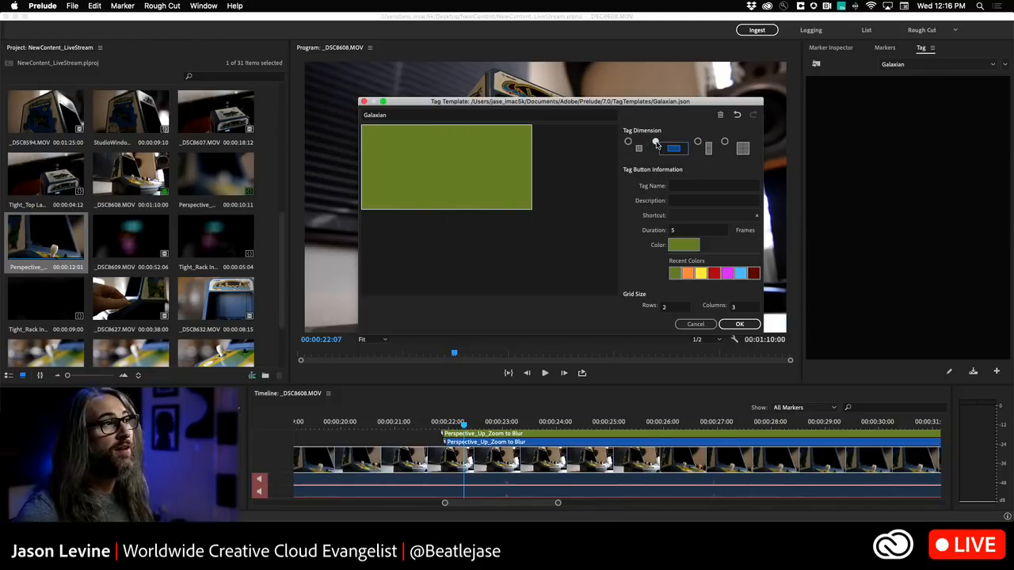
pyautogui.click(697, 143)
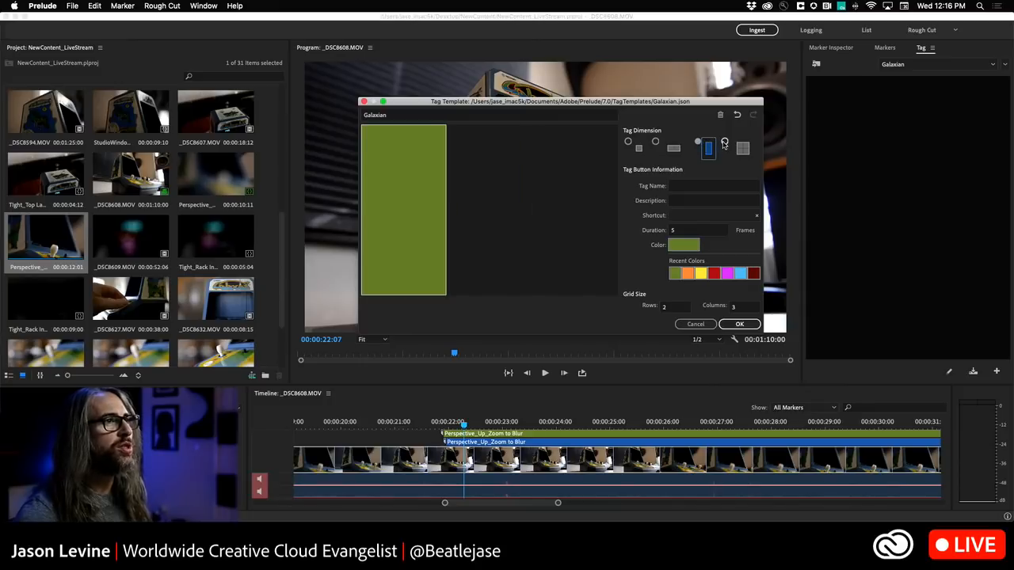
pyautogui.click(724, 142)
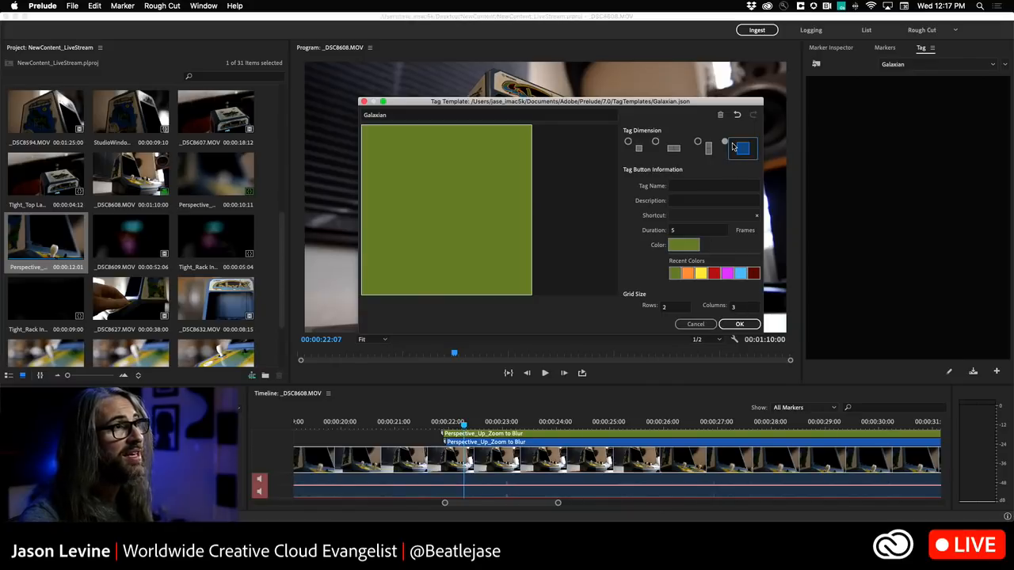
# Step: Set the Galaxian template's grid size to 4 rows and 4 columns
pyautogui.click(672, 307)
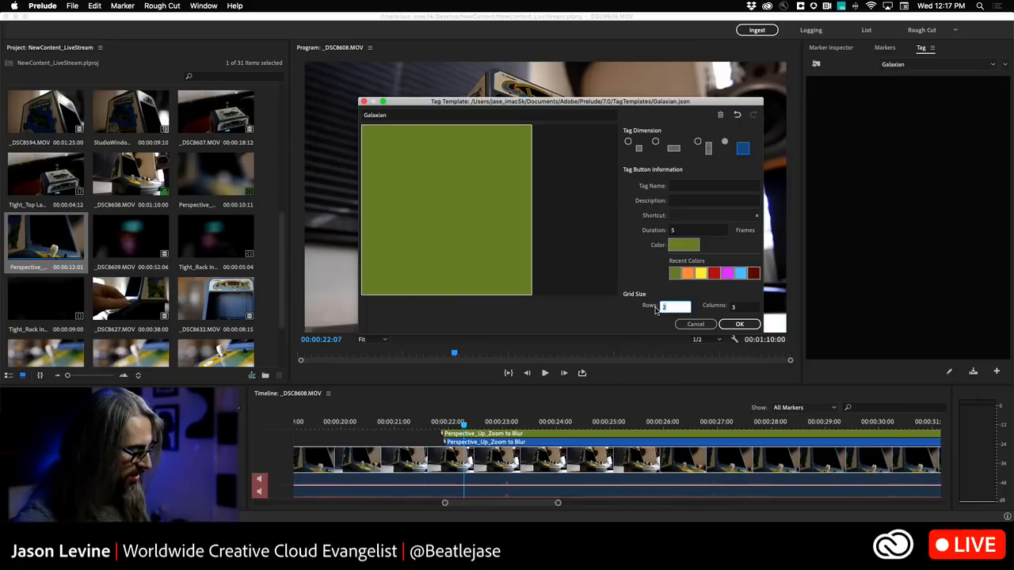
pyautogui.write('4')
pyautogui.press('Tab')
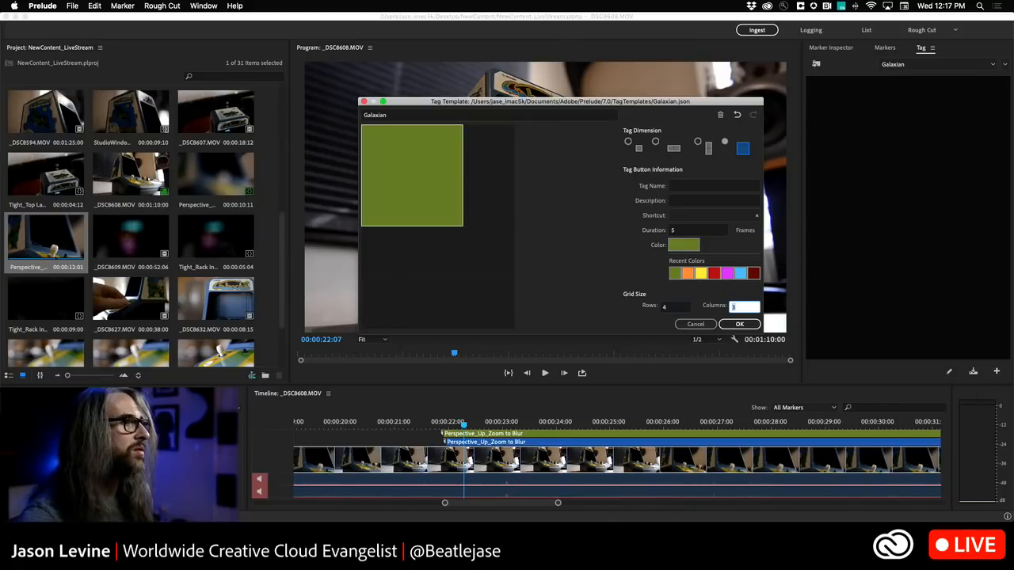
pyautogui.click(663, 307)
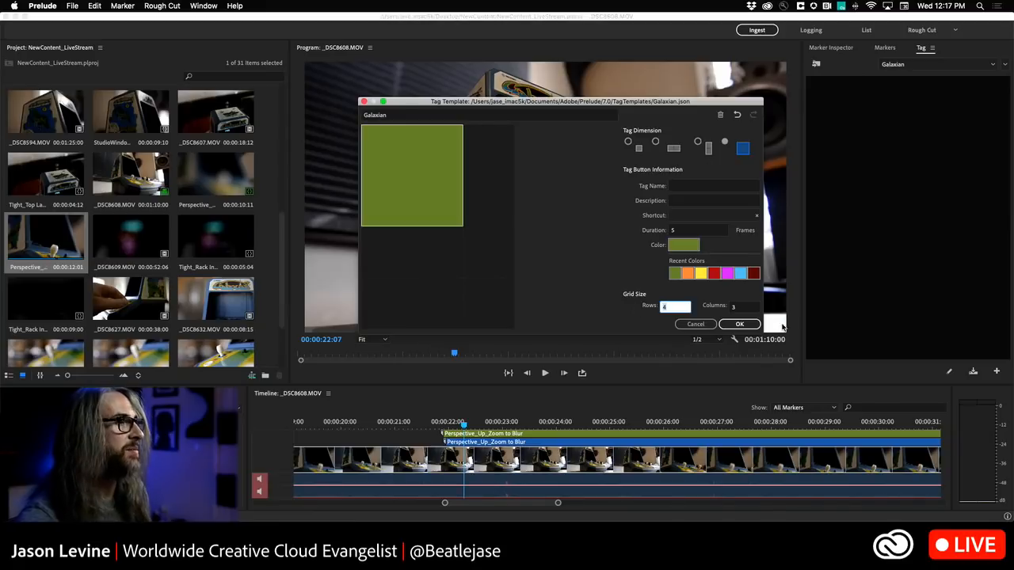
pyautogui.click(743, 307)
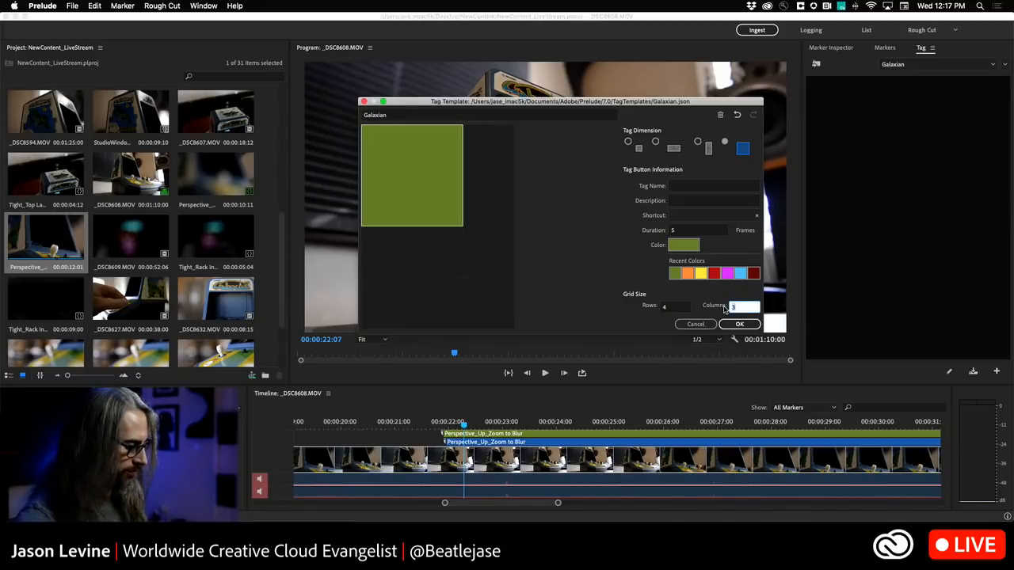
pyautogui.write('4')
pyautogui.click(569, 261)
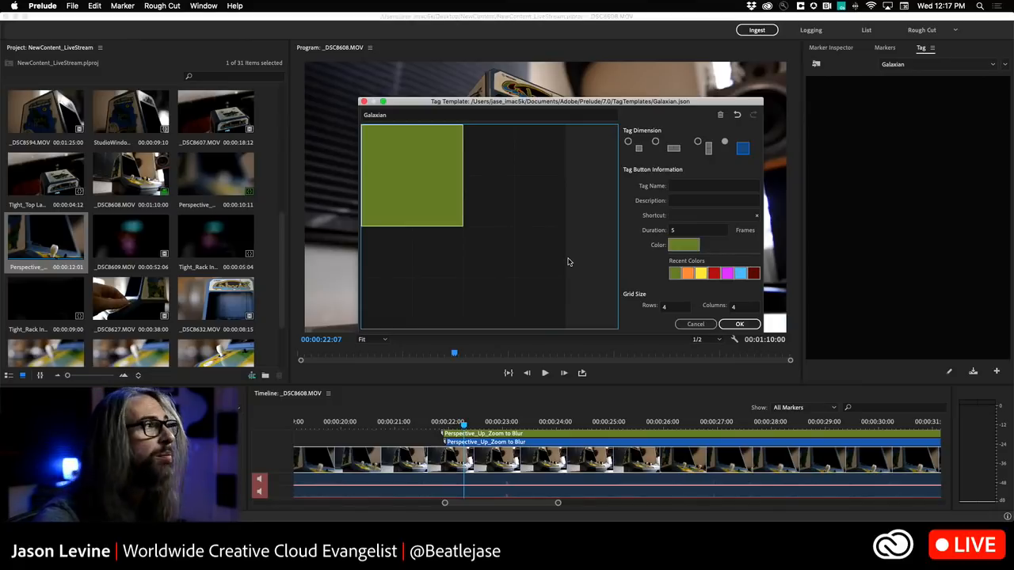
# Step: Change the first tag's color to a bright green by adjusting its hue and shade
pyautogui.click(681, 247)
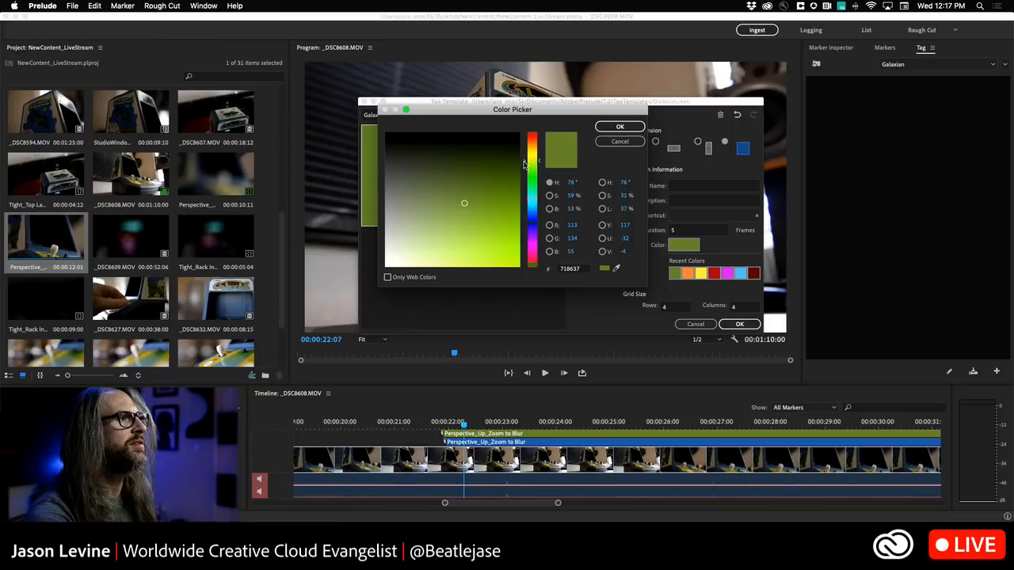
pyautogui.moveTo(524, 163); pyautogui.dragTo(524, 171)
pyautogui.moveTo(474, 214); pyautogui.dragTo(486, 225)
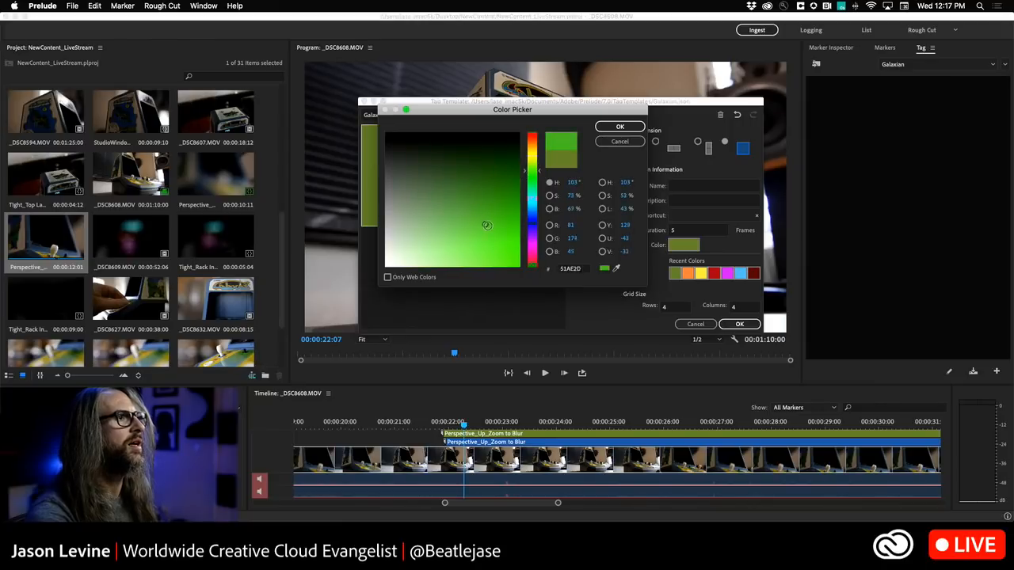
pyautogui.click(620, 127)
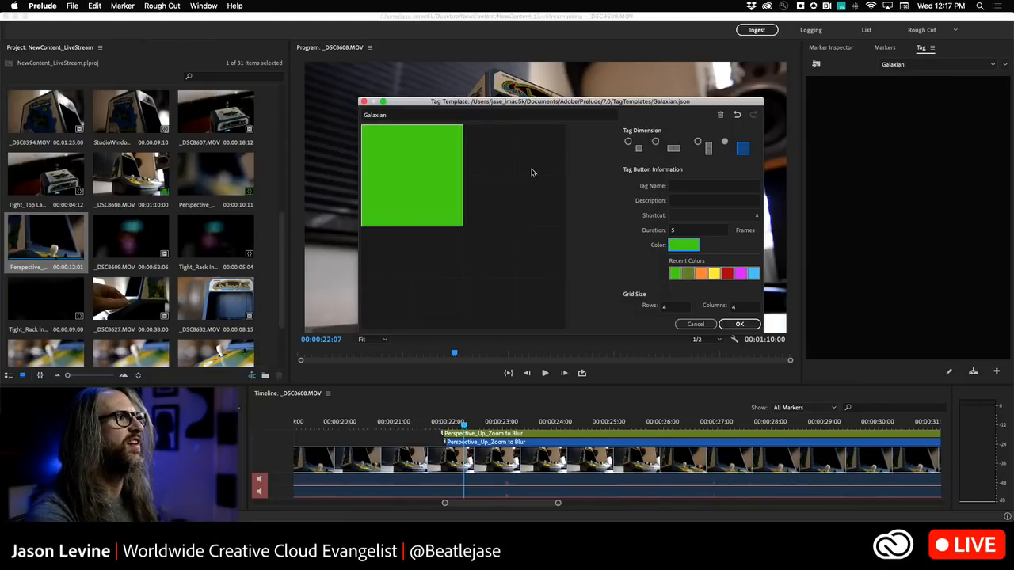
# Step: Name the green tag GOOD and give it the description "keeper take"
pyautogui.click(690, 186)
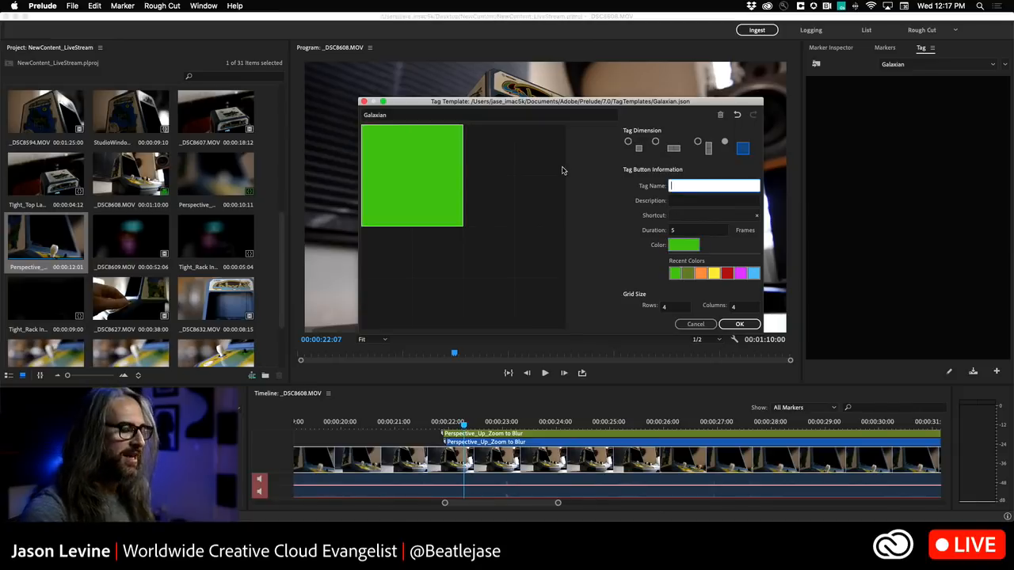
pyautogui.write('GOOD')
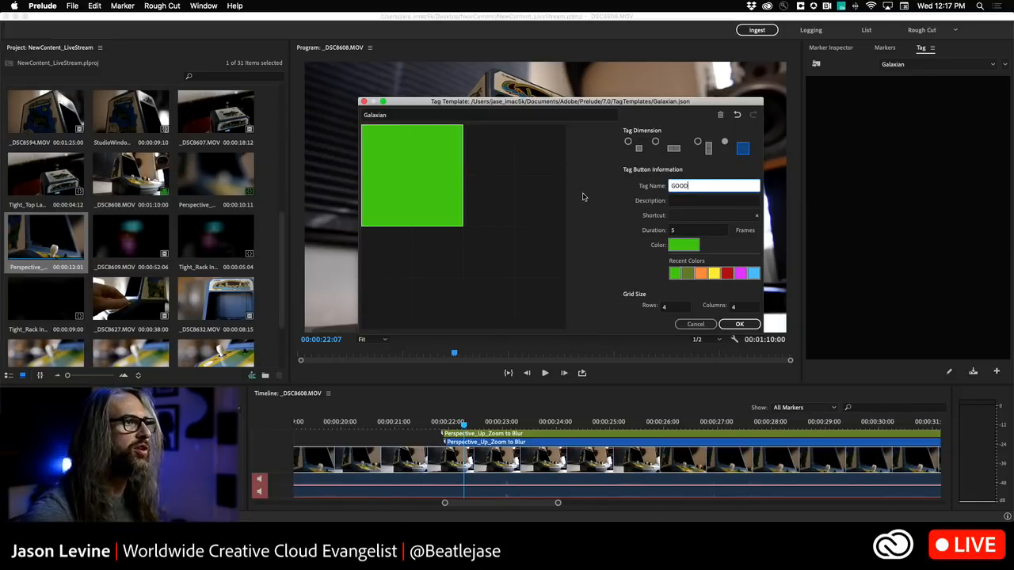
pyautogui.click(696, 200)
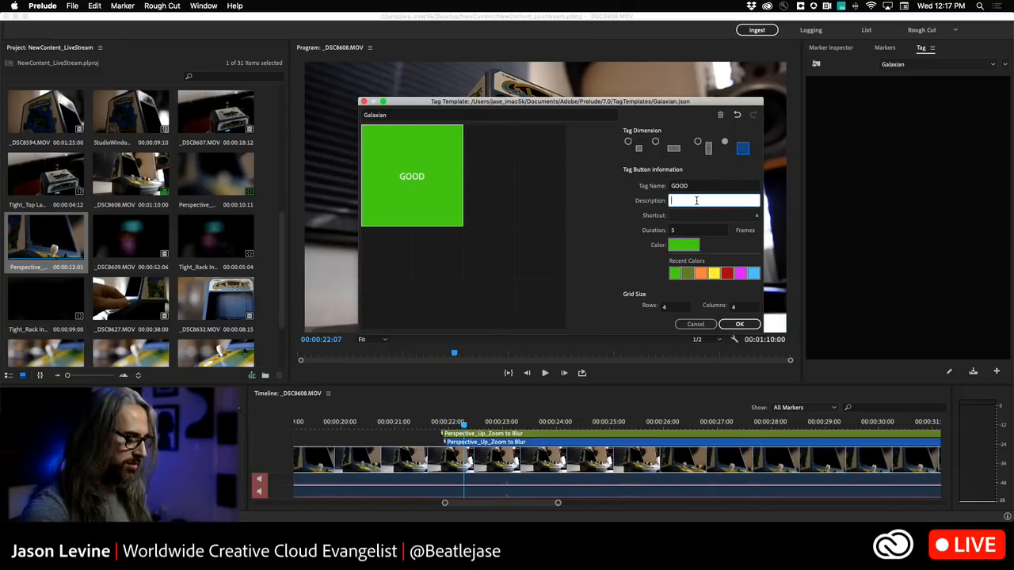
pyautogui.write('keeper tak')
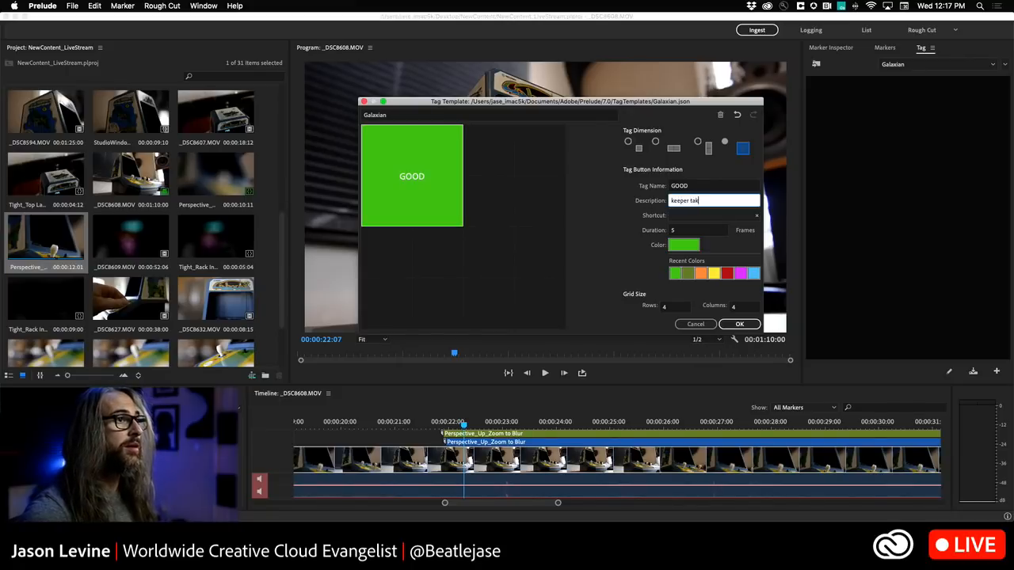
pyautogui.write('e')
pyautogui.press('Tab')
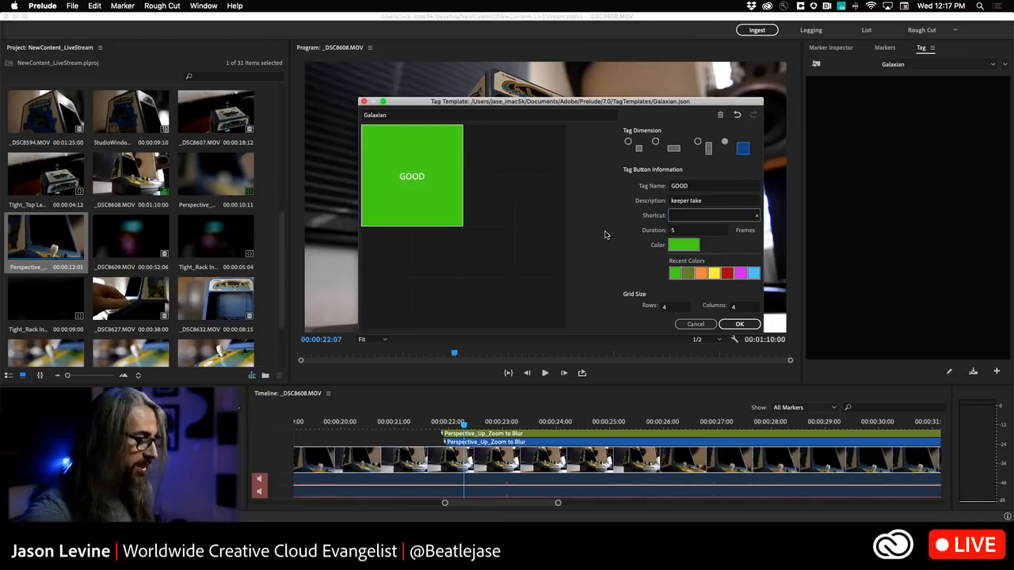
# Step: Assign ⌘+1 as the GOOD tag's shortcut in place of a plain 1, and set its duration to 12 frames
pyautogui.write('1')
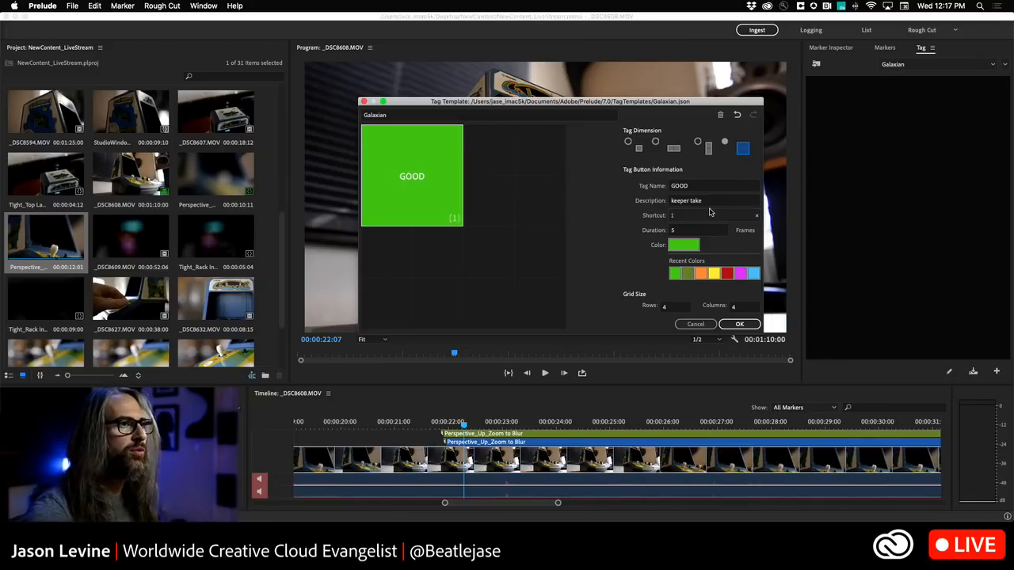
pyautogui.click(756, 215)
pyautogui.click(700, 217)
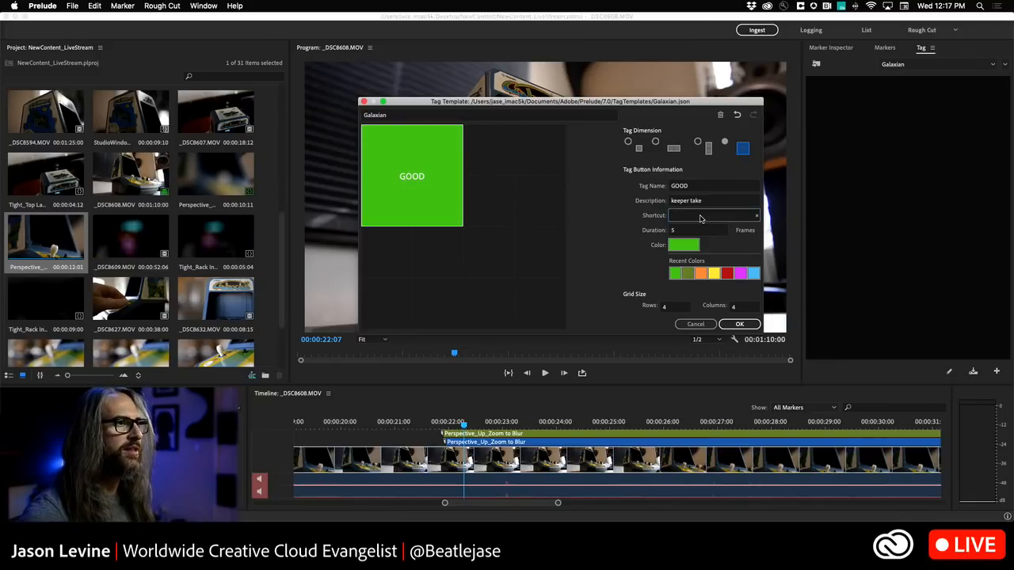
pyautogui.press('super+1')
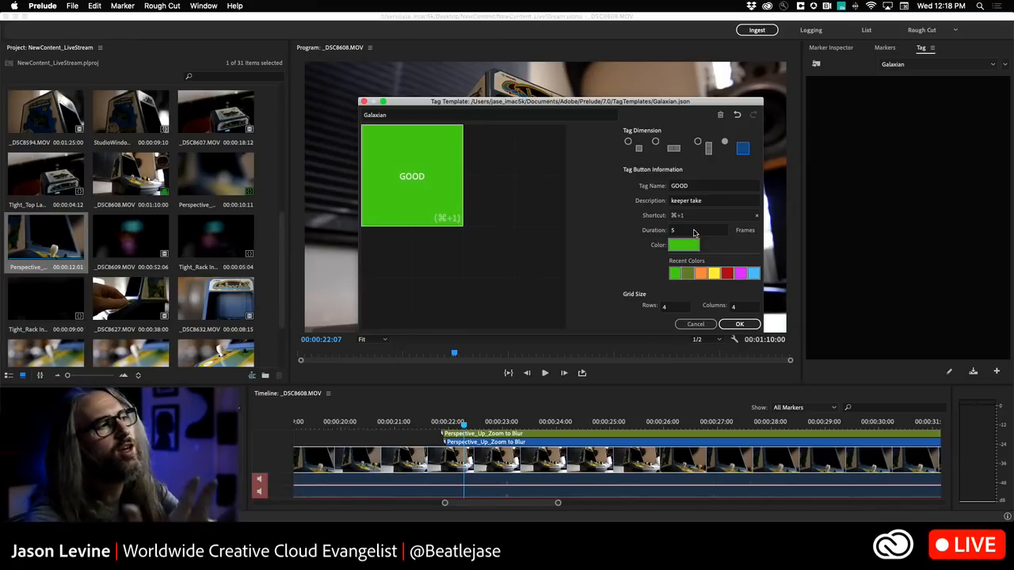
pyautogui.click(685, 230)
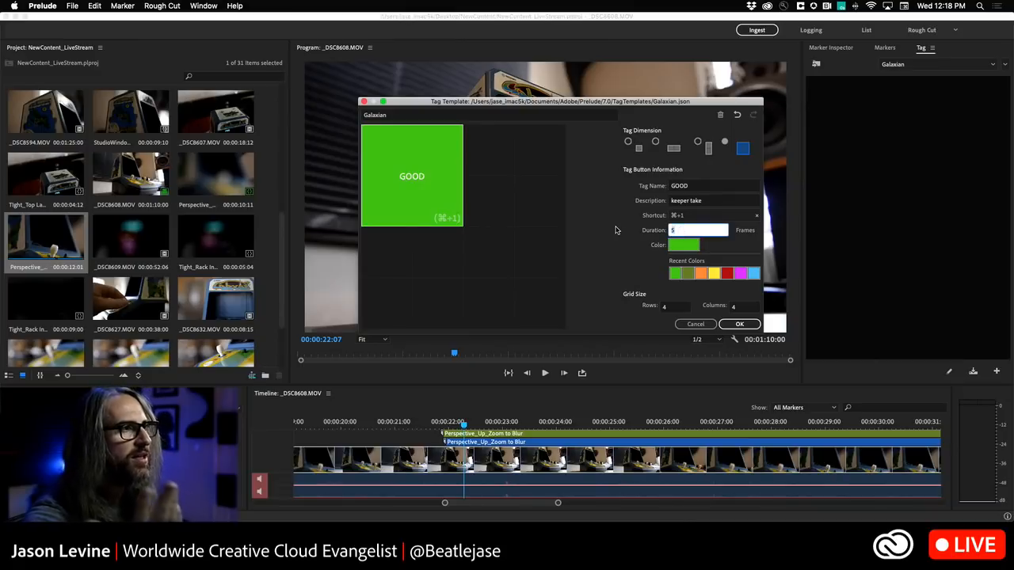
pyautogui.write('1')
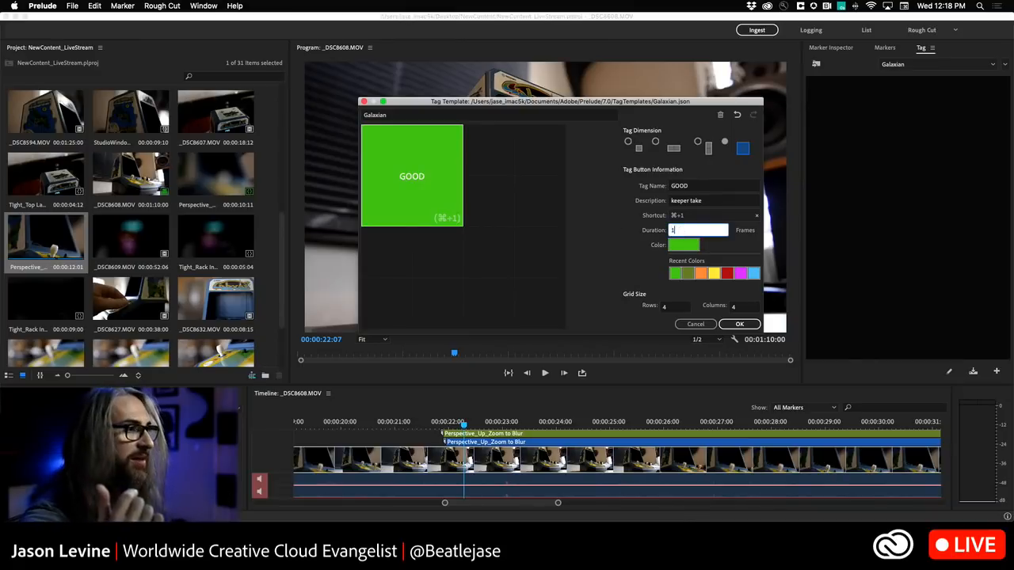
pyautogui.write('2')
pyautogui.click(601, 242)
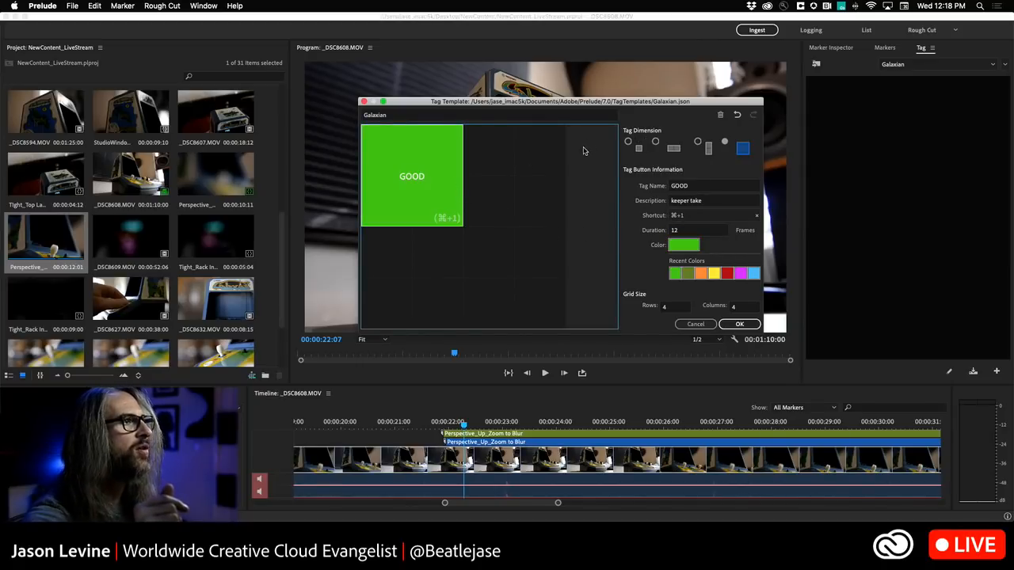
# Step: Add a second large square tag beside GOOD and color it red
pyautogui.click(489, 165)
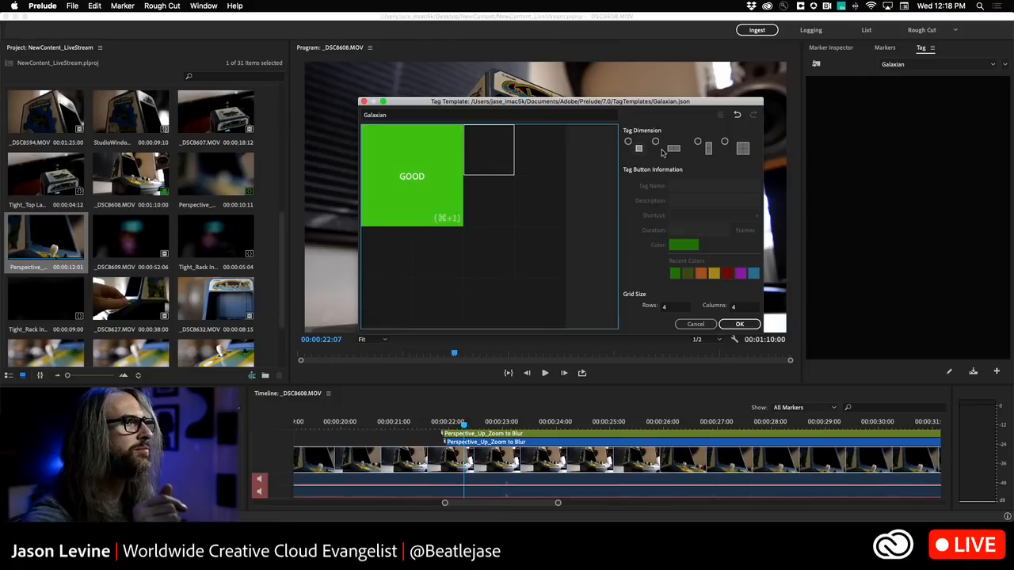
pyautogui.click(724, 142)
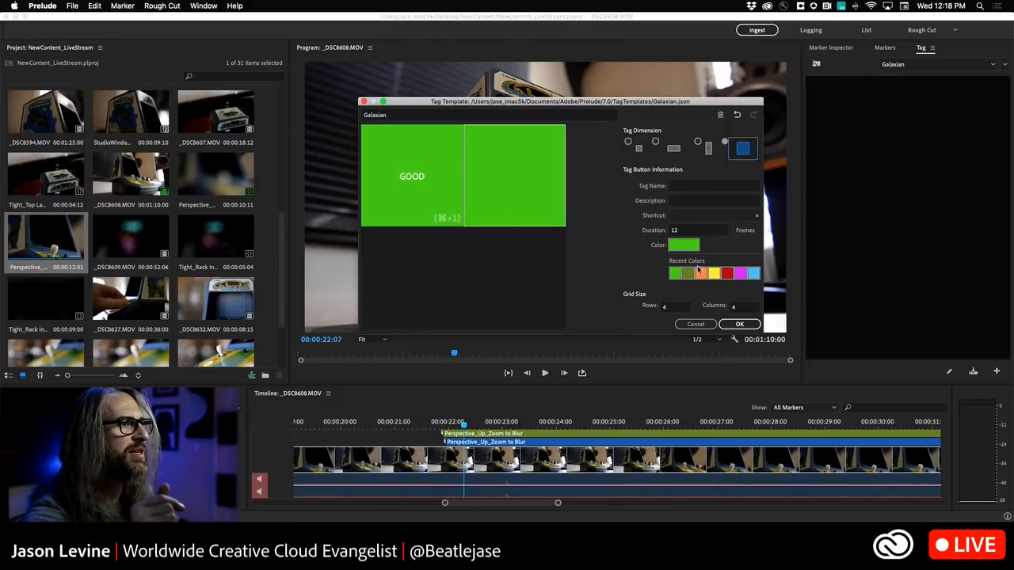
pyautogui.click(726, 274)
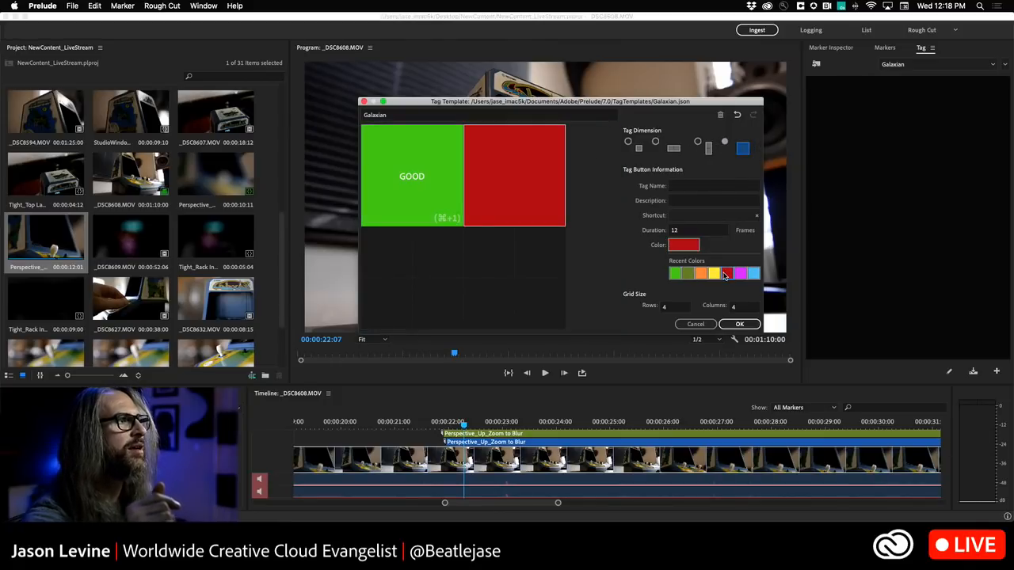
# Step: Name the red tag REJECT and give it the description "ditch this clip"
pyautogui.click(689, 186)
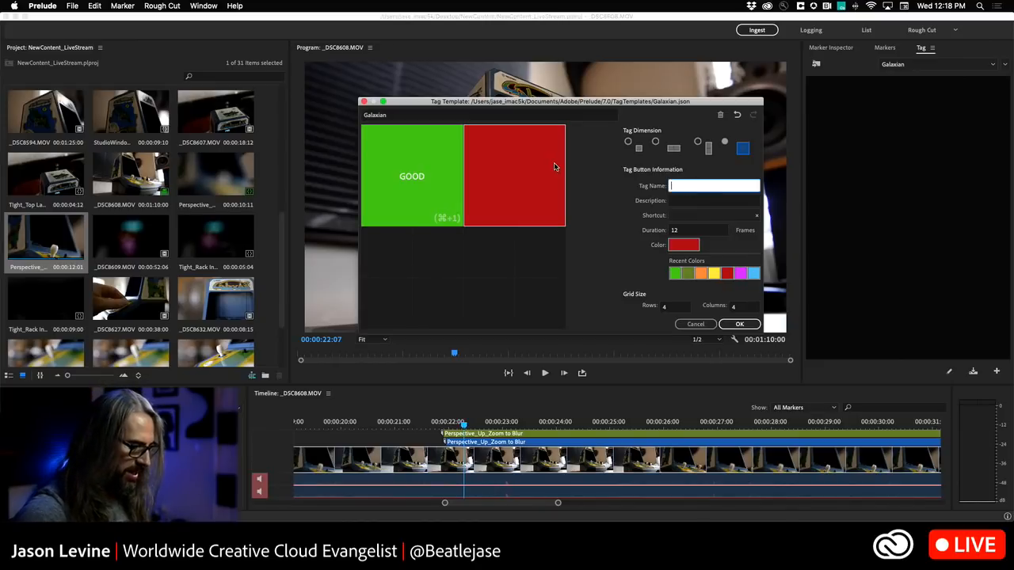
pyautogui.write('REJECT')
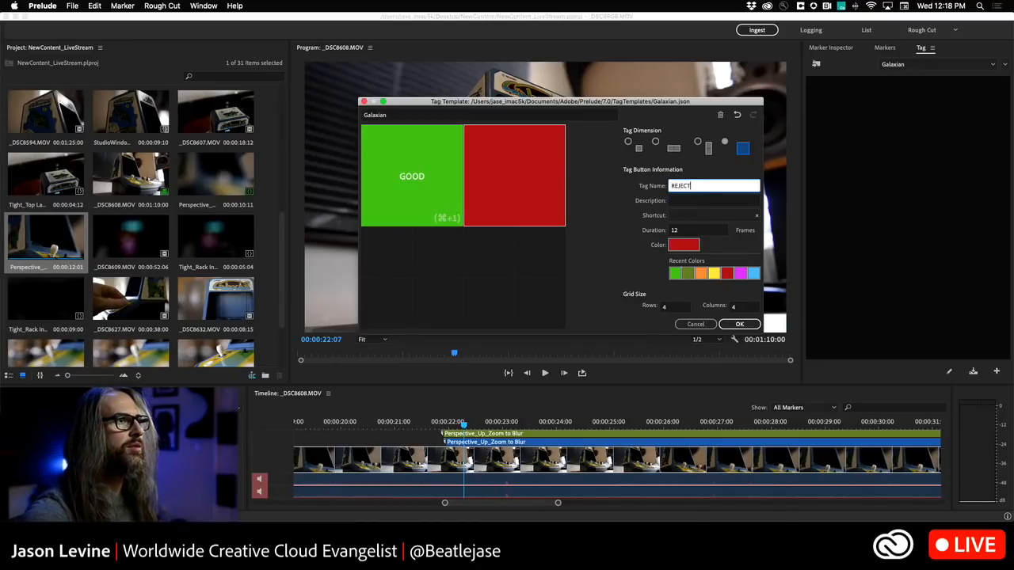
pyautogui.click(679, 202)
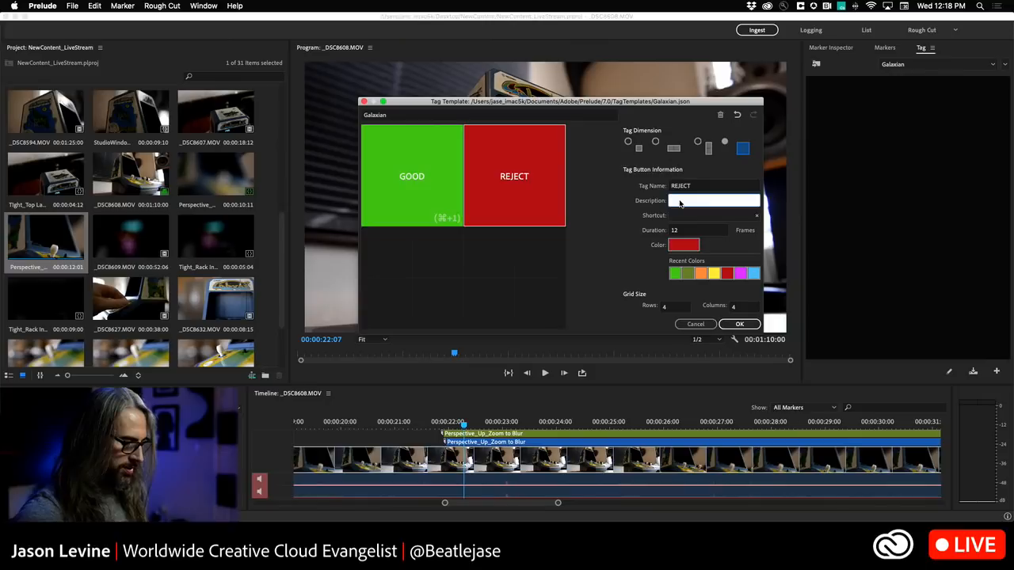
pyautogui.write('ditch this clip')
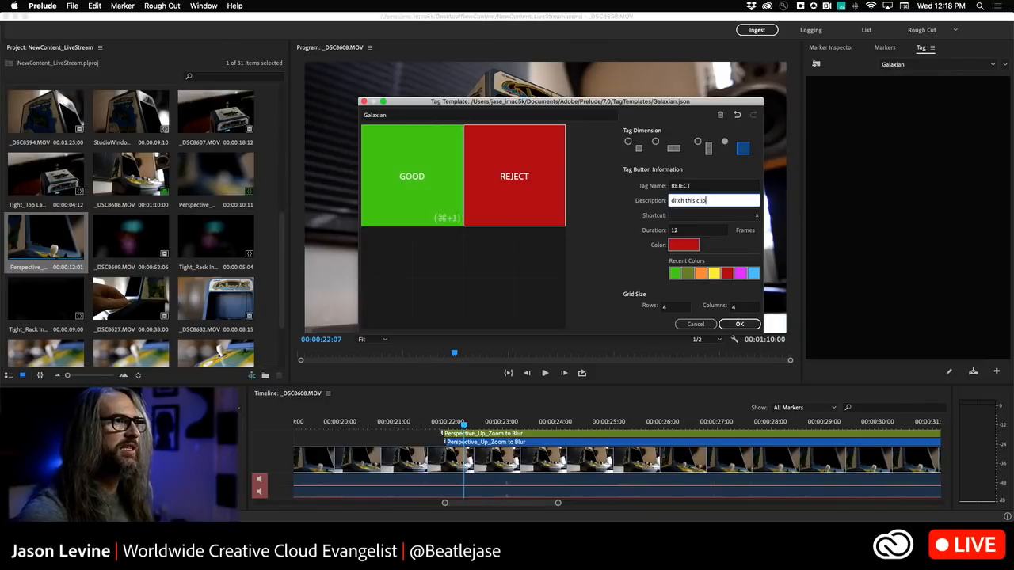
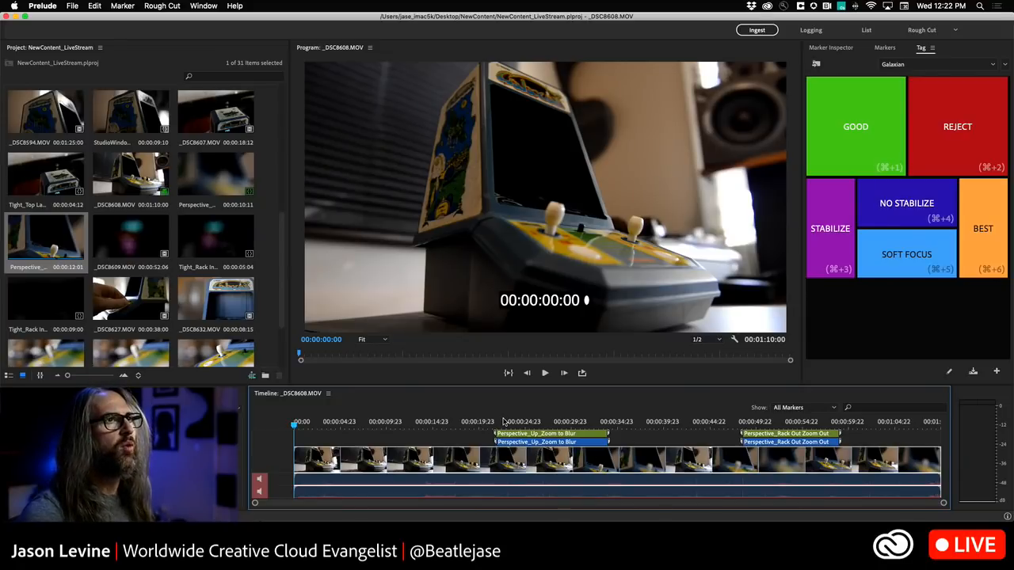
# Step: Play _DSC8608.MOV from the start, tagging it GOOD at about 5 seconds and STABILIZE at about 16 and 23 seconds, and stop playback
pyautogui.press('space')
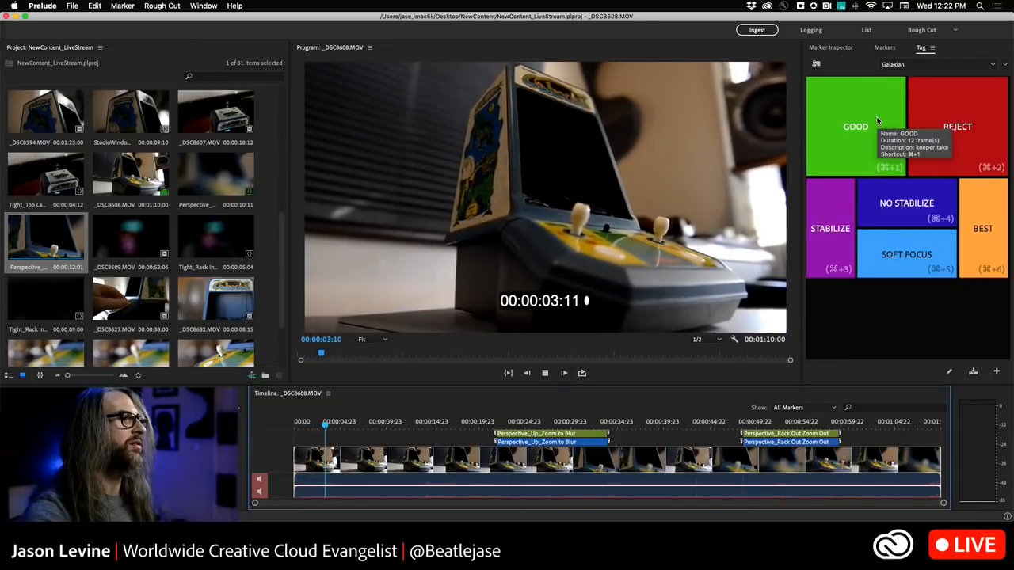
pyautogui.click(876, 121)
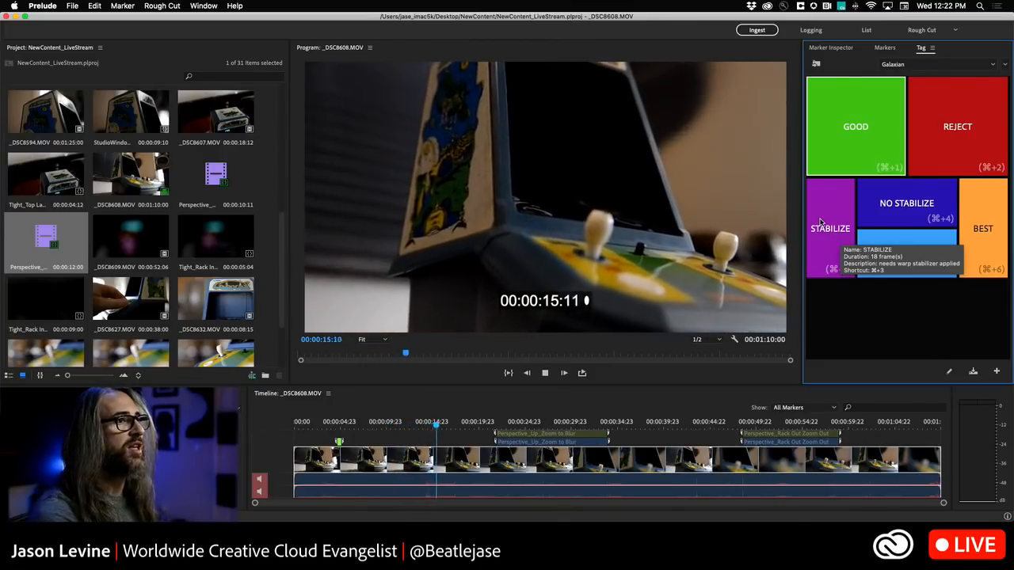
pyautogui.click(824, 226)
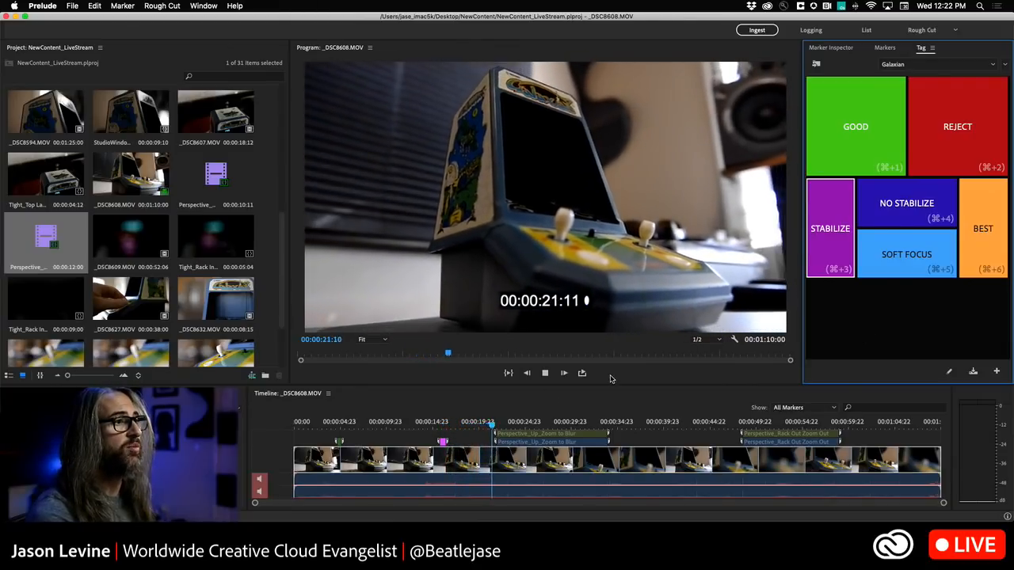
pyautogui.click(825, 220)
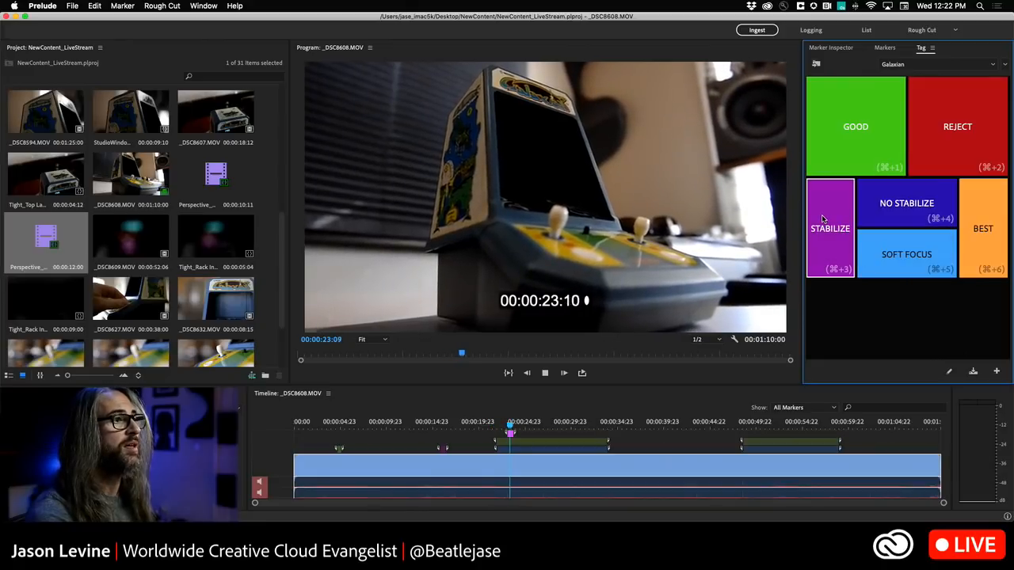
pyautogui.press('space')
# Step: Move the playhead back to 00:00:22:23 and cut the STABILIZE marker near 16 seconds from the clip
pyautogui.moveTo(522, 428); pyautogui.dragTo(506, 447)
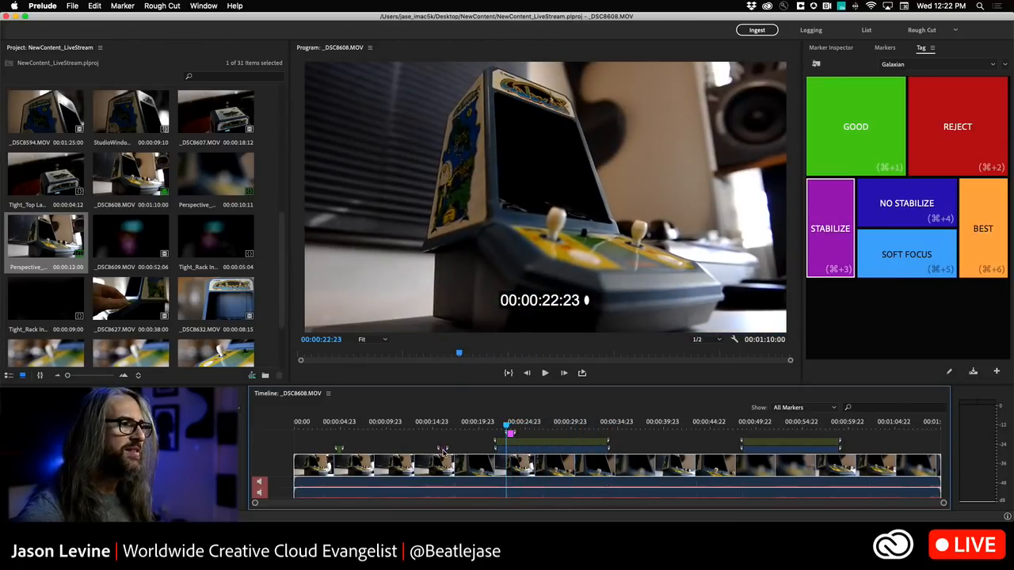
pyautogui.click(94, 6)
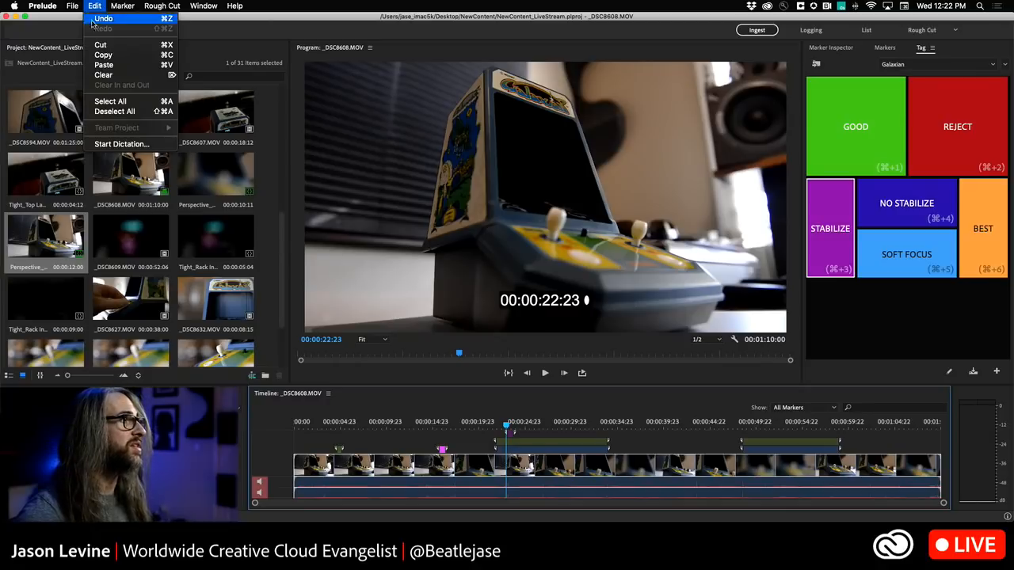
pyautogui.click(115, 45)
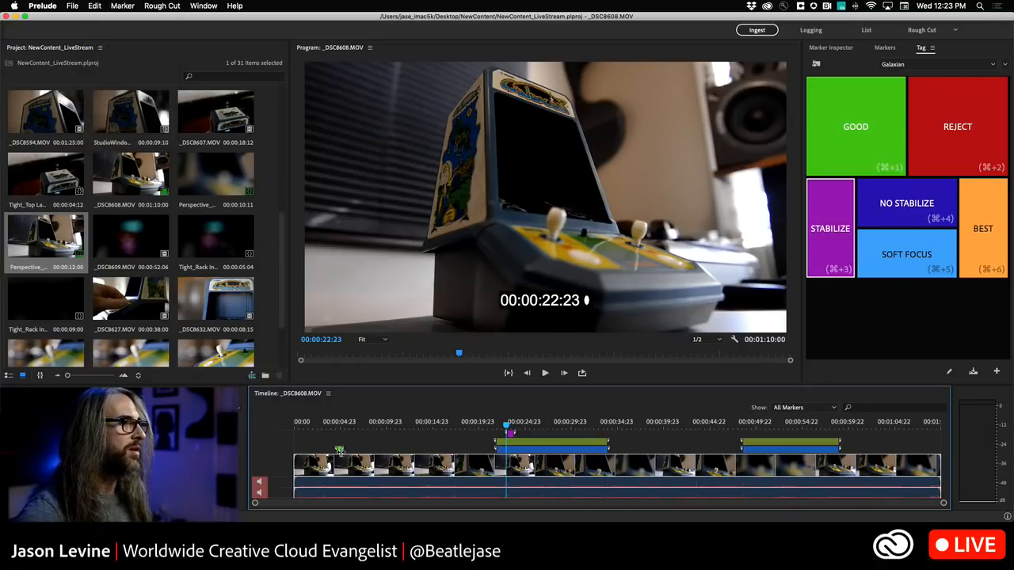
# Step: Stretch and shift the GOOD marker to span about 7 to 21 seconds, and extend the STABILIZE marker to about 31 seconds
pyautogui.moveTo(339, 448); pyautogui.dragTo(462, 449)
pyautogui.moveTo(376, 454); pyautogui.dragTo(404, 453)
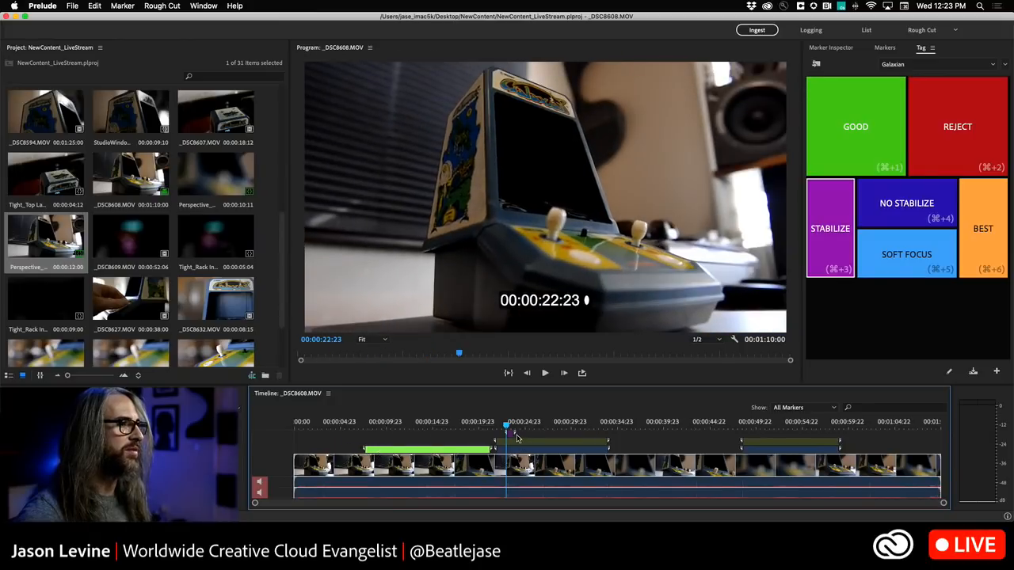
pyautogui.moveTo(513, 432)
pyautogui.mouseDown()
pyautogui.moveTo(774, 425)
pyautogui.moveTo(755, 426)
pyautogui.mouseUp()
# Step: Tag the clip STABILIZE at 00:00:49:23, extend that marker to about 57 seconds, and scrub back through the tagged footage
pyautogui.click(832, 228)
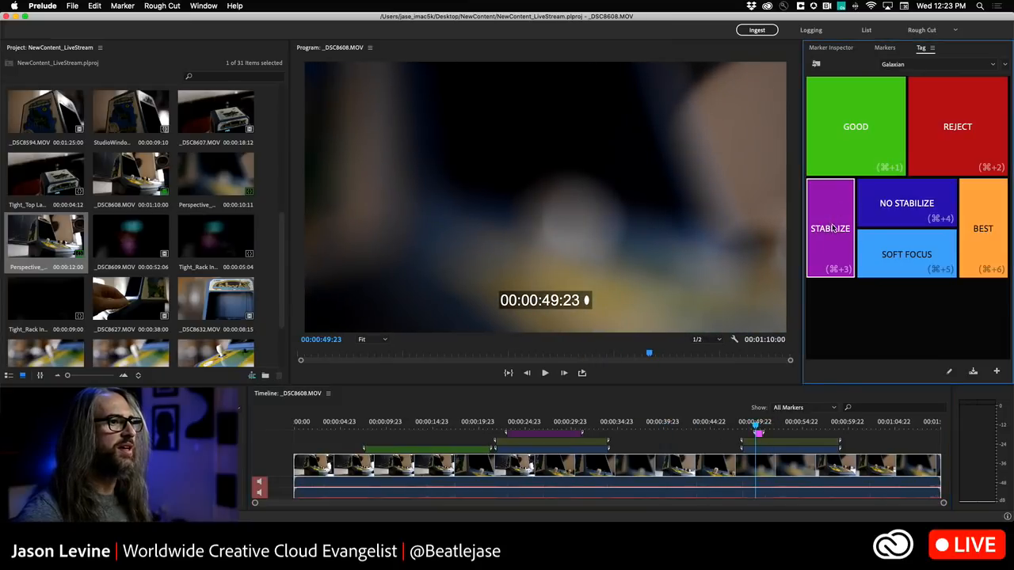
pyautogui.click(807, 434)
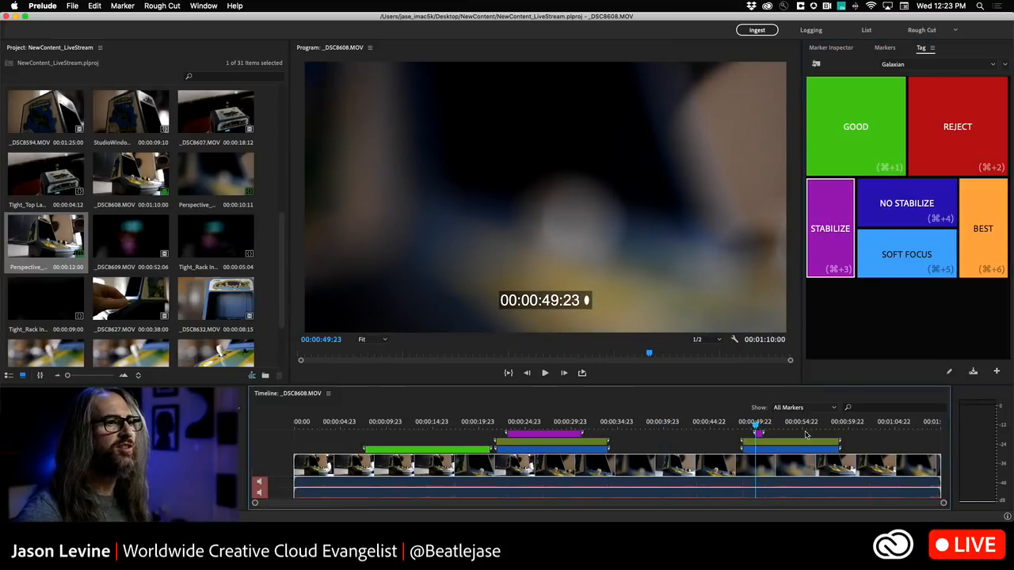
pyautogui.click(756, 432)
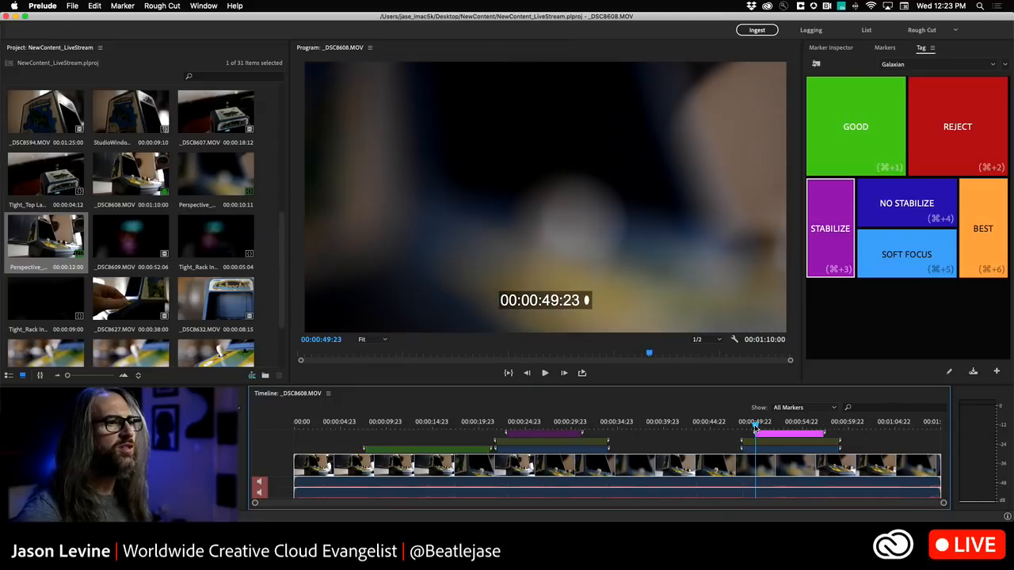
pyautogui.moveTo(667, 425); pyautogui.dragTo(789, 421)
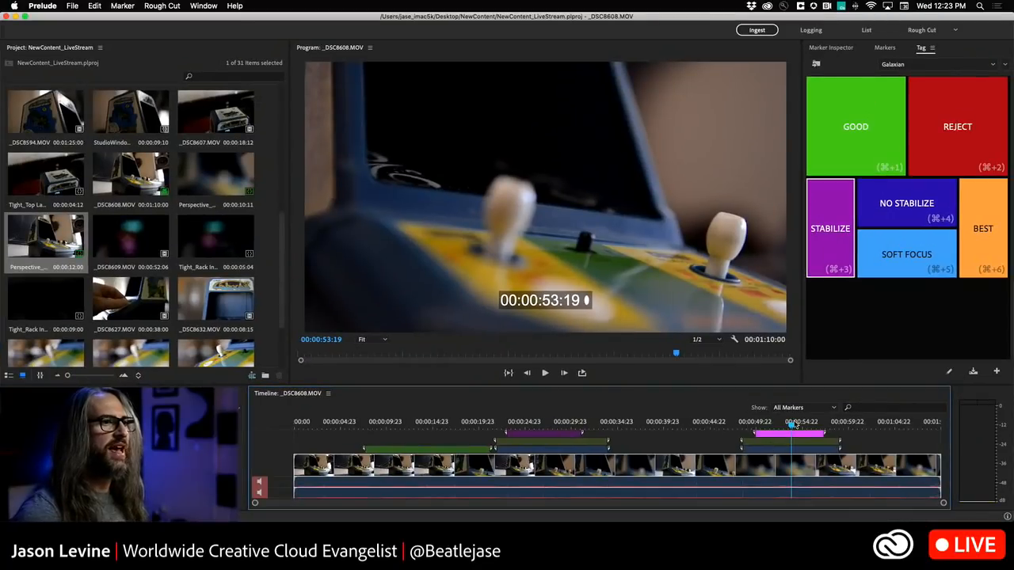
pyautogui.moveTo(792, 426); pyautogui.dragTo(527, 422)
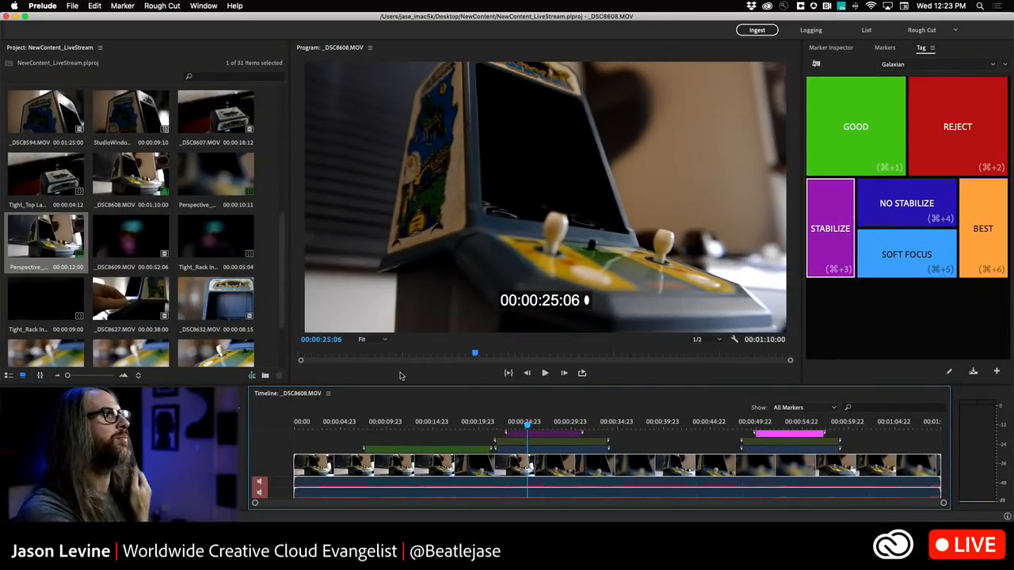
# Step: Open the Galaxian Label subclip and tag its start as BEST, GOOD and NO STABILIZE
pyautogui.moveTo(283, 273); pyautogui.dragTo(280, 332)
pyautogui.doubleClick(44, 328)
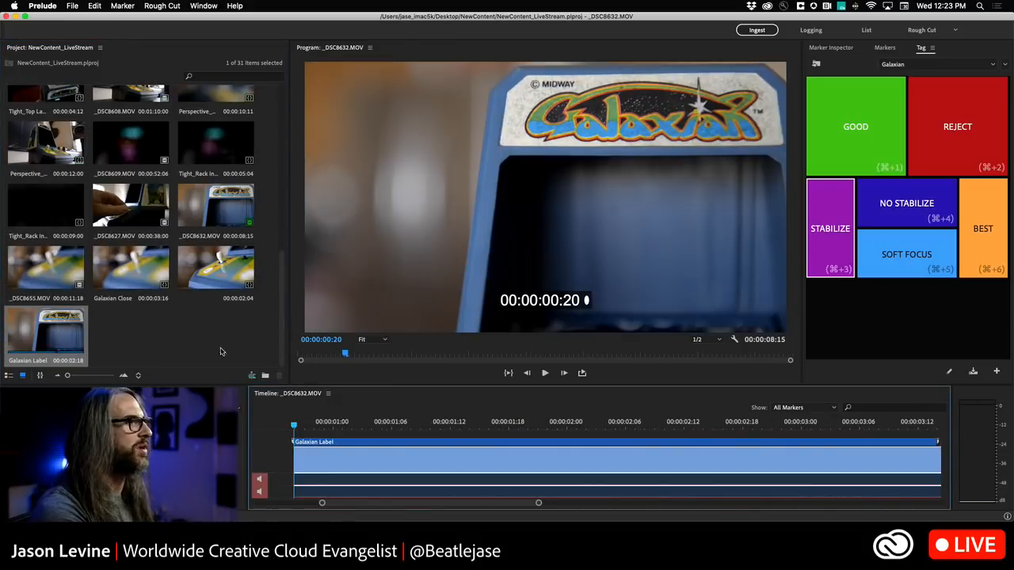
pyautogui.click(981, 220)
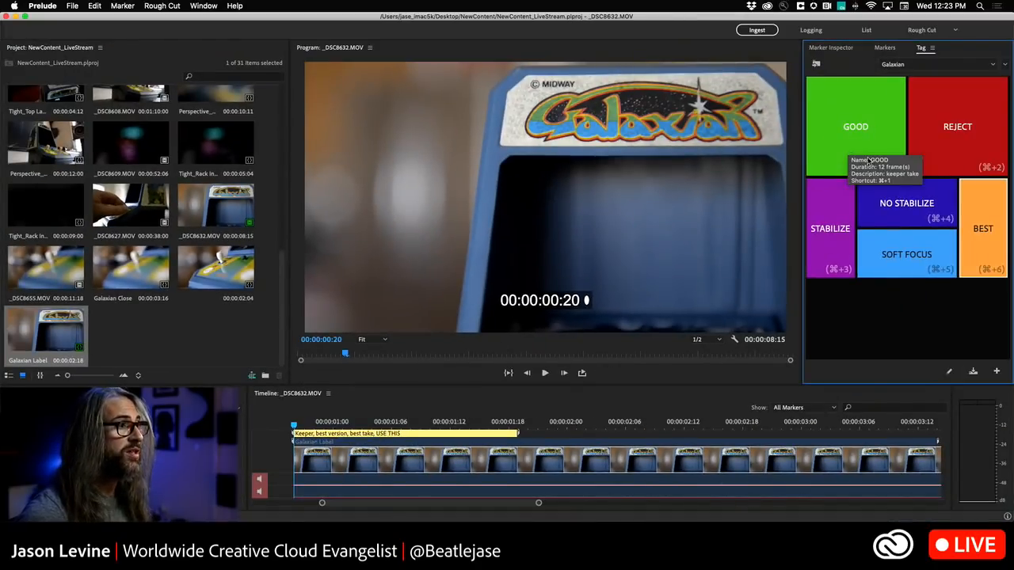
pyautogui.click(848, 147)
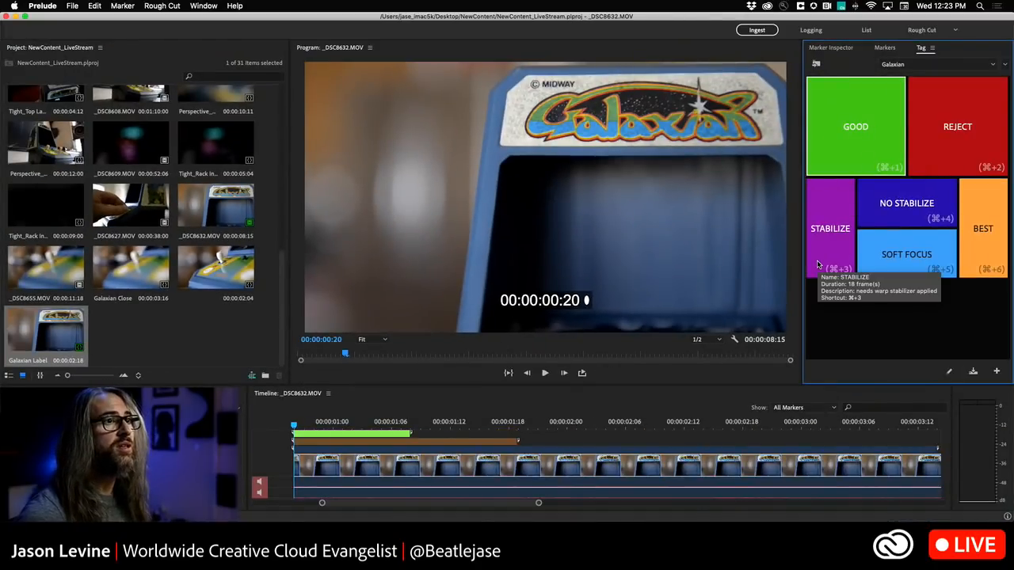
pyautogui.click(904, 204)
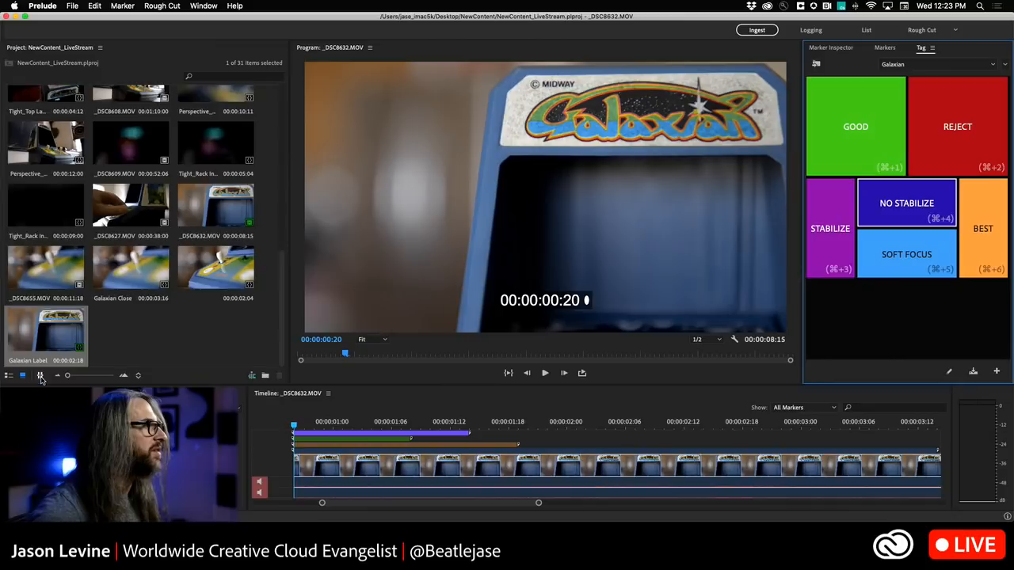
# Step: Show only the subclips in the project, open Galaxian Close and tag its start as BEST
pyautogui.click(40, 375)
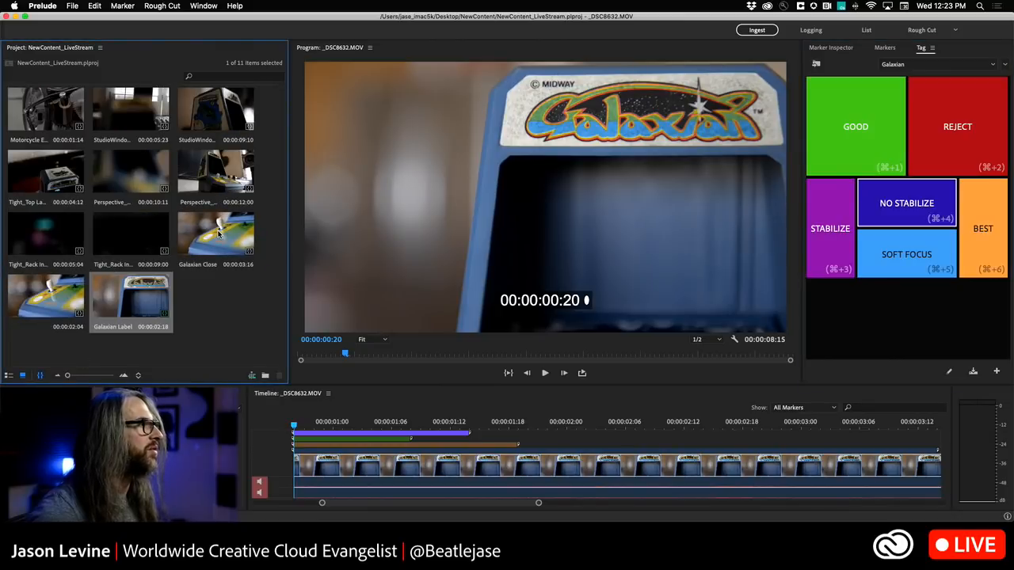
pyautogui.doubleClick(219, 234)
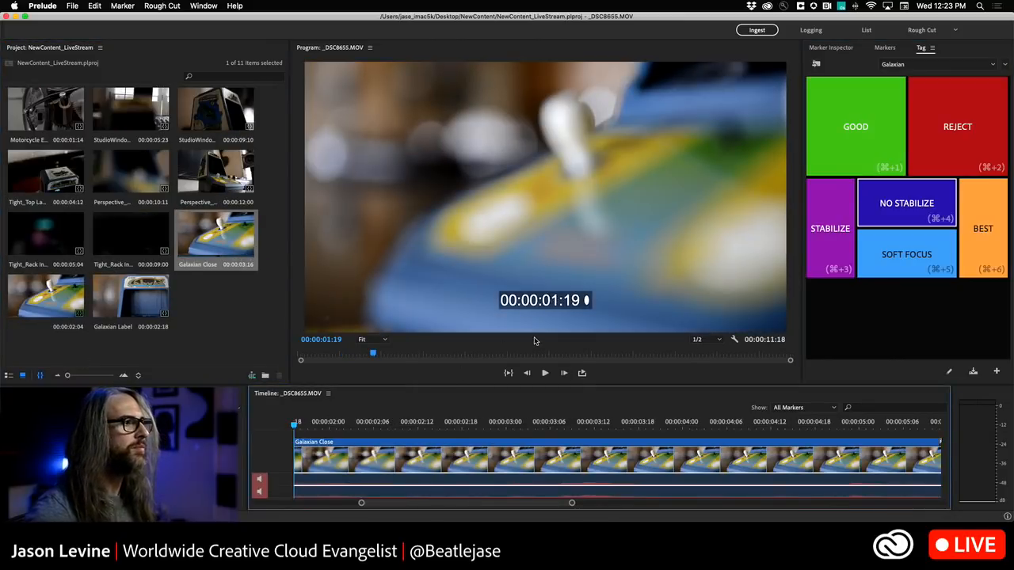
pyautogui.click(984, 203)
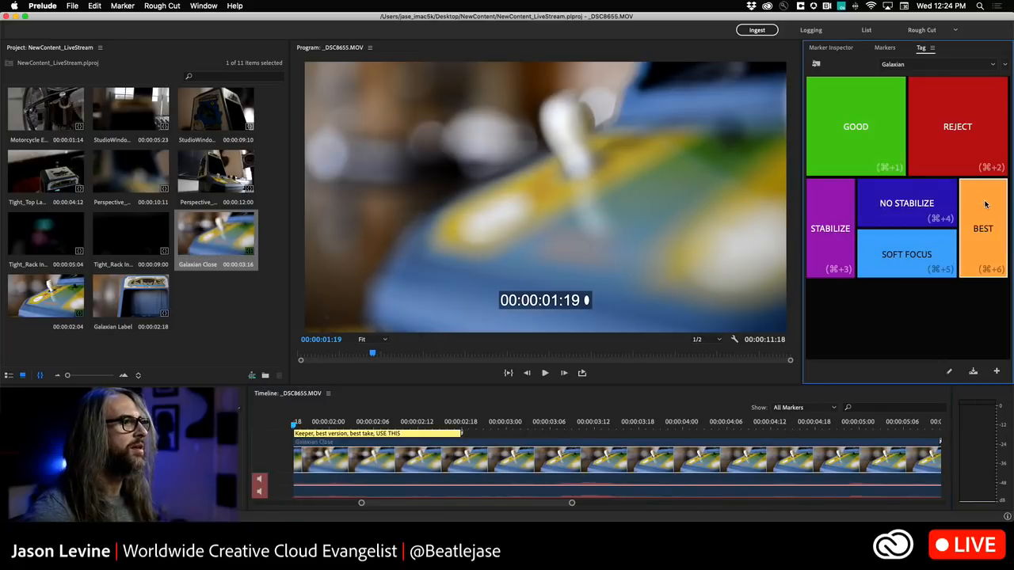
# Step: Tag _DSC8655.MOV as NO STABILIZE at 00:00:04:19 and 00:00:06:11, and return the playhead to the clip's start
pyautogui.press('space')
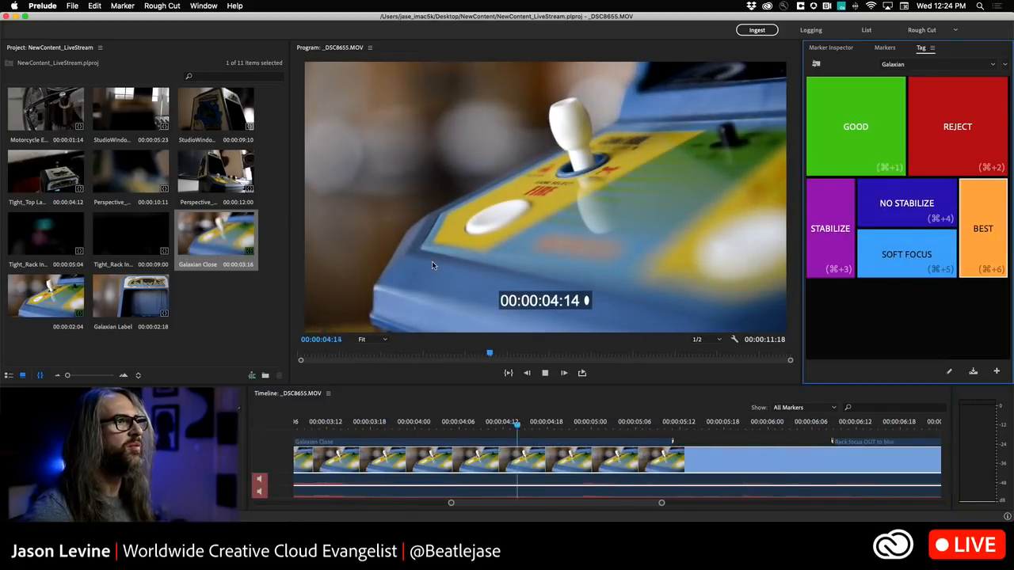
pyautogui.press('space')
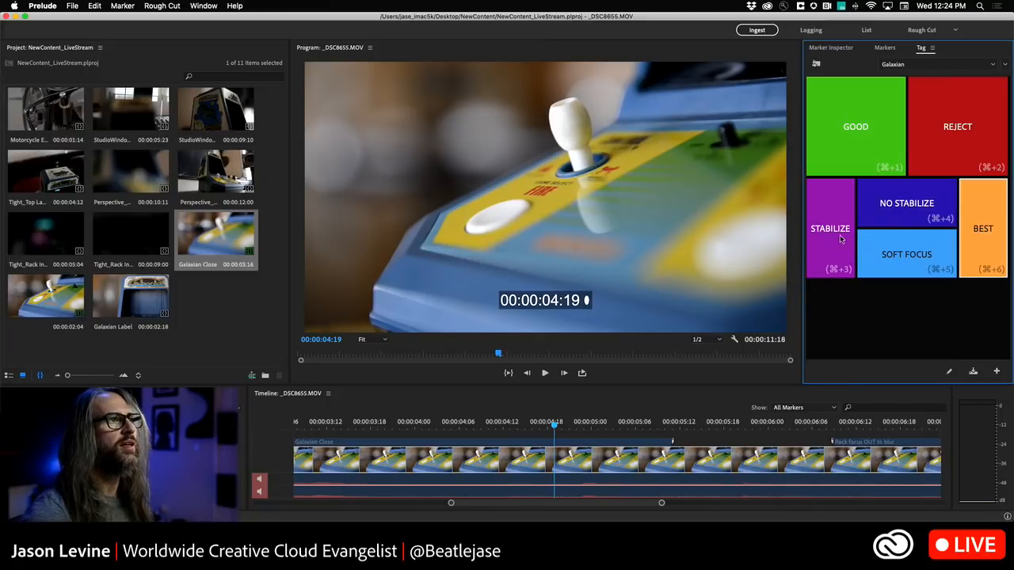
pyautogui.click(910, 214)
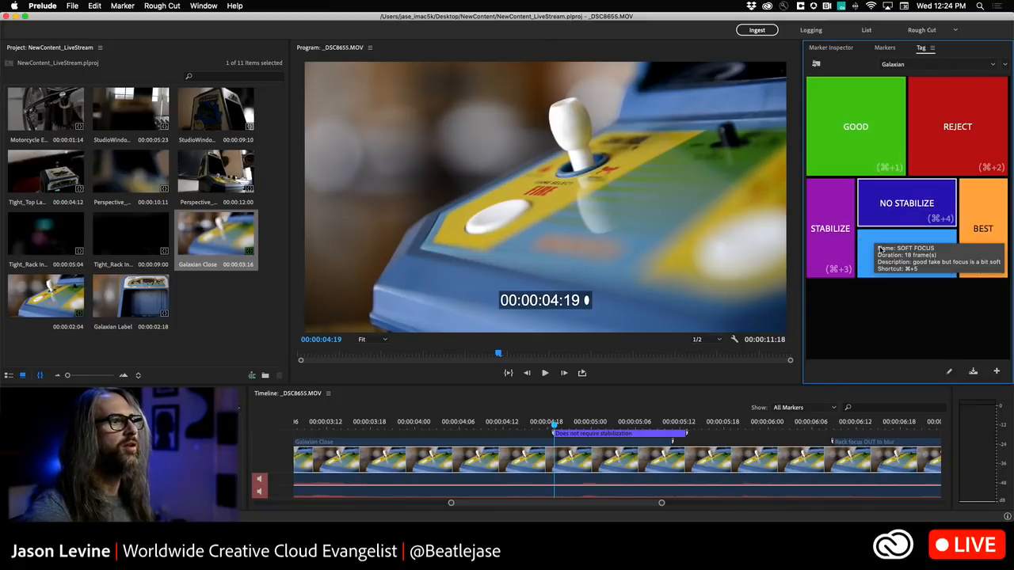
pyautogui.click(848, 427)
pyautogui.click(907, 205)
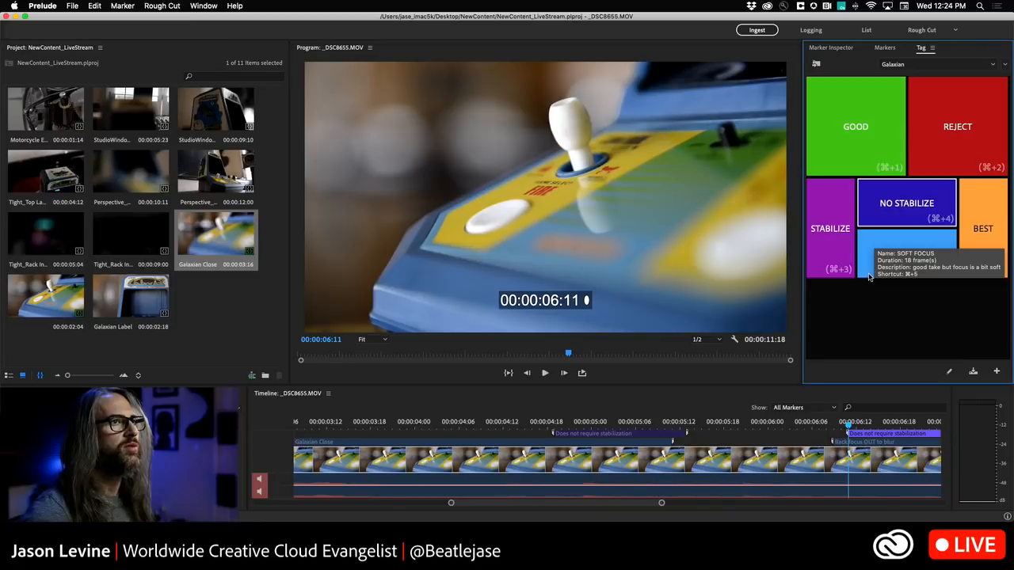
pyautogui.moveTo(847, 427); pyautogui.dragTo(242, 419)
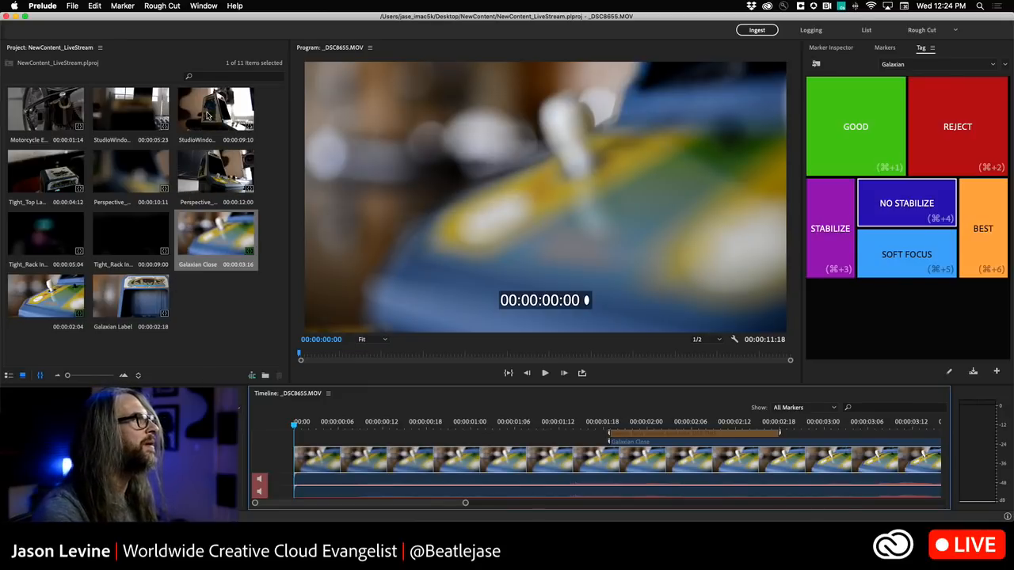
# Step: Open the Tight_Top Label subclip and tag it GOOD at the start, STABILIZE just before one second, and GOOD again at 00:00:02:17
pyautogui.doubleClick(46, 174)
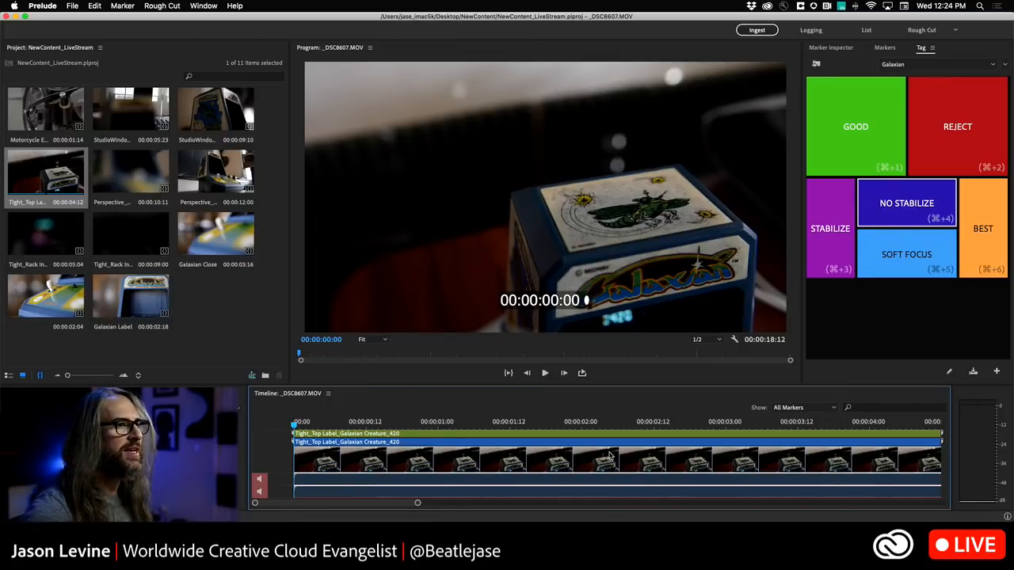
pyautogui.click(853, 129)
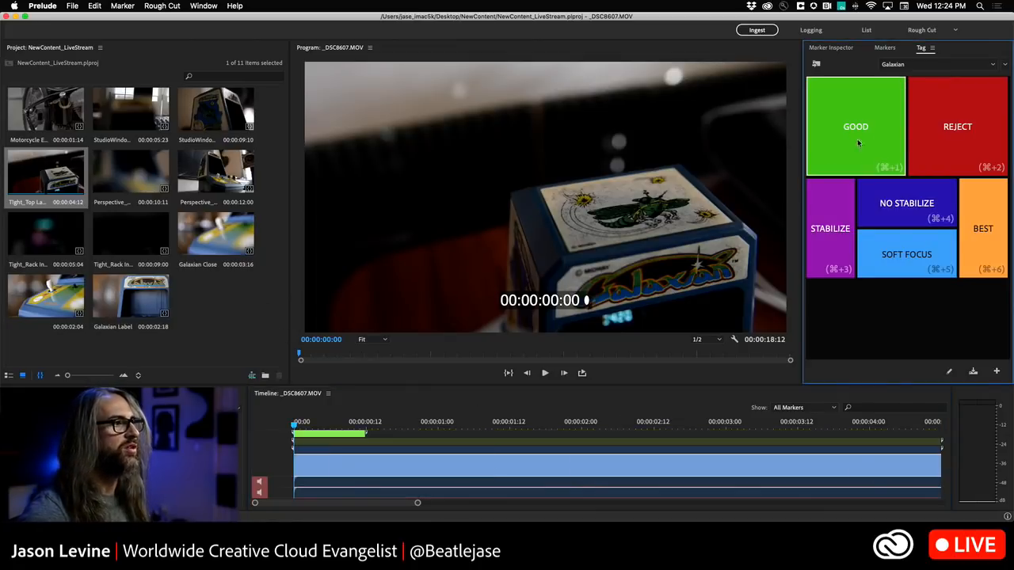
pyautogui.press('space')
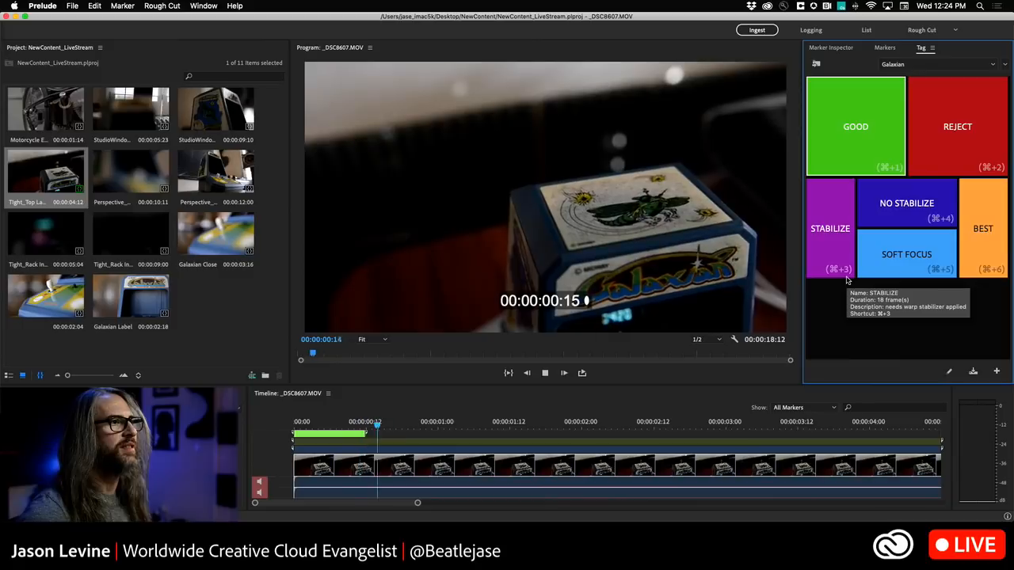
pyautogui.click(830, 230)
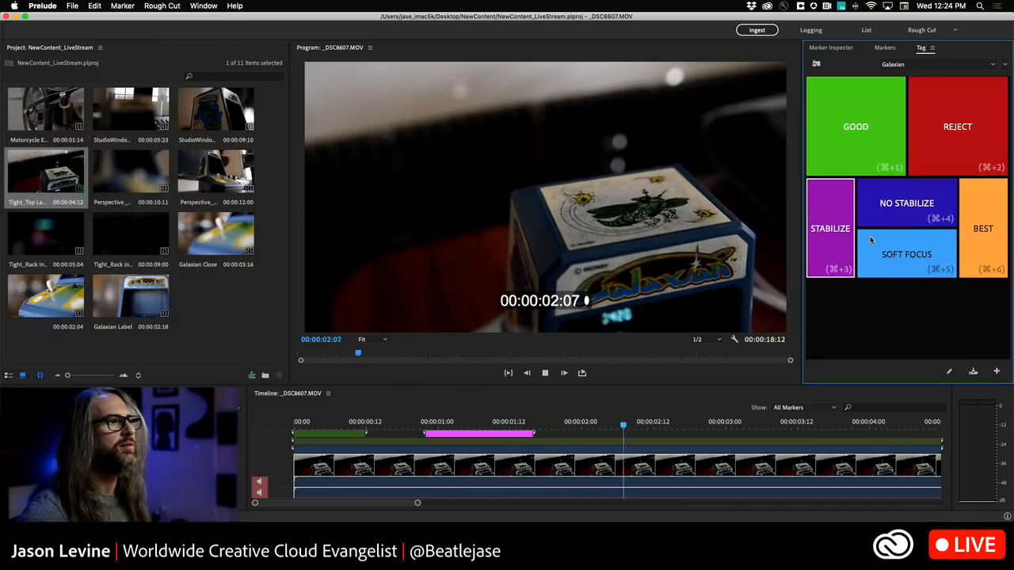
pyautogui.click(831, 136)
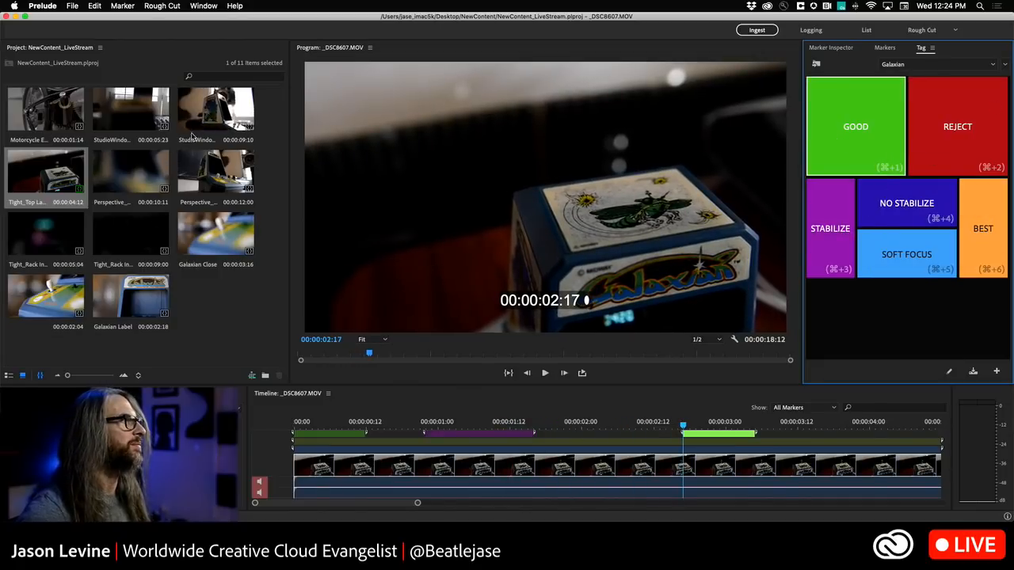
# Step: Open the StudioWindow_SideZoomOutPan subclip, play it, tag it REJECT at 00:00:48:23 and stretch that tag over the whole clip
pyautogui.doubleClick(215, 111)
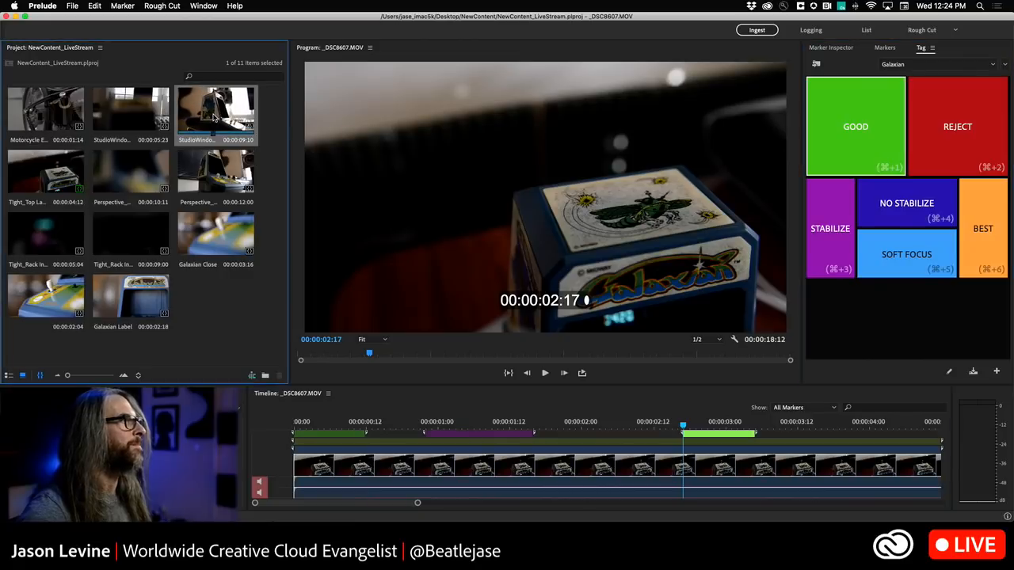
pyautogui.click(293, 422)
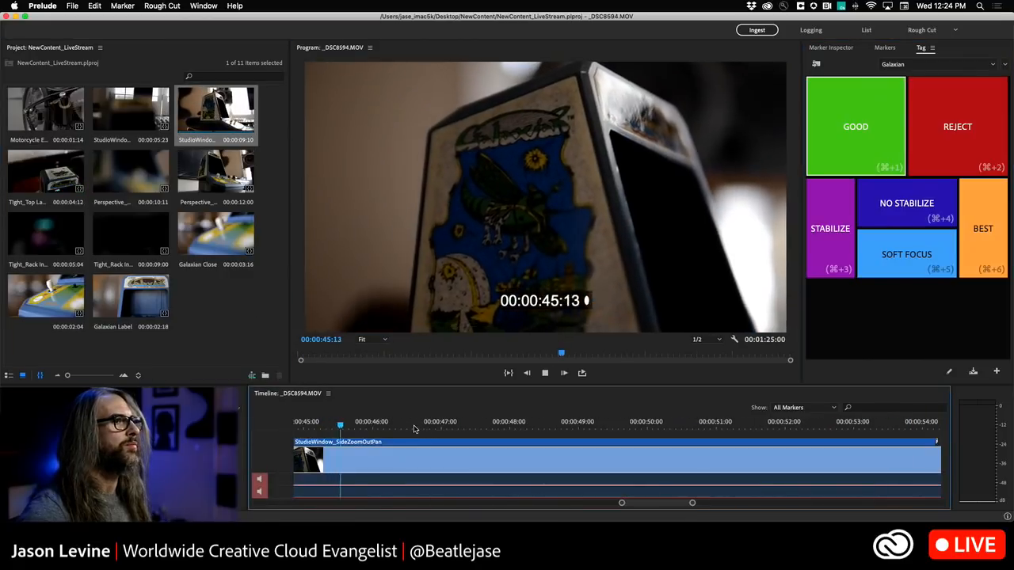
pyautogui.press('\\')
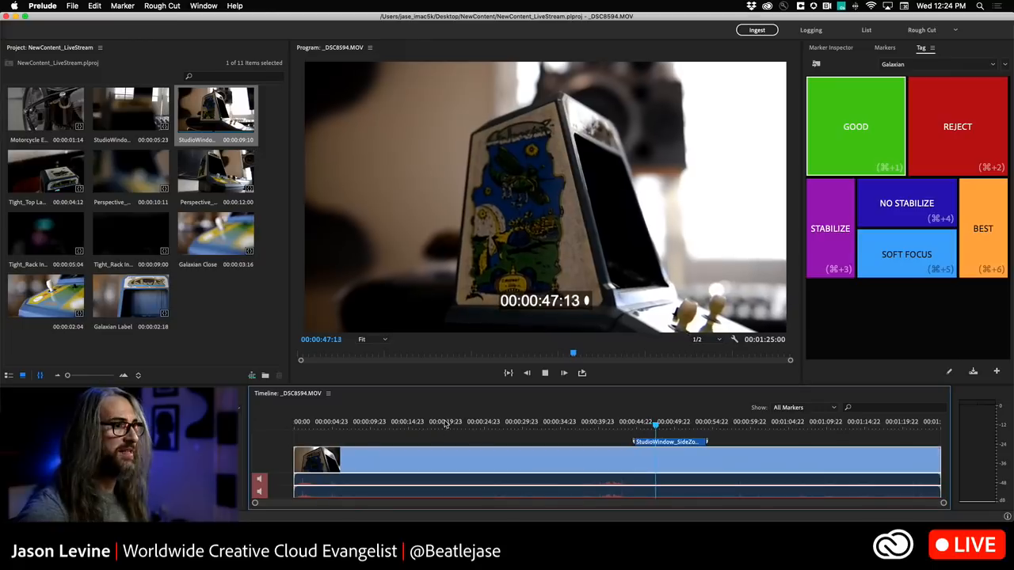
pyautogui.press('space')
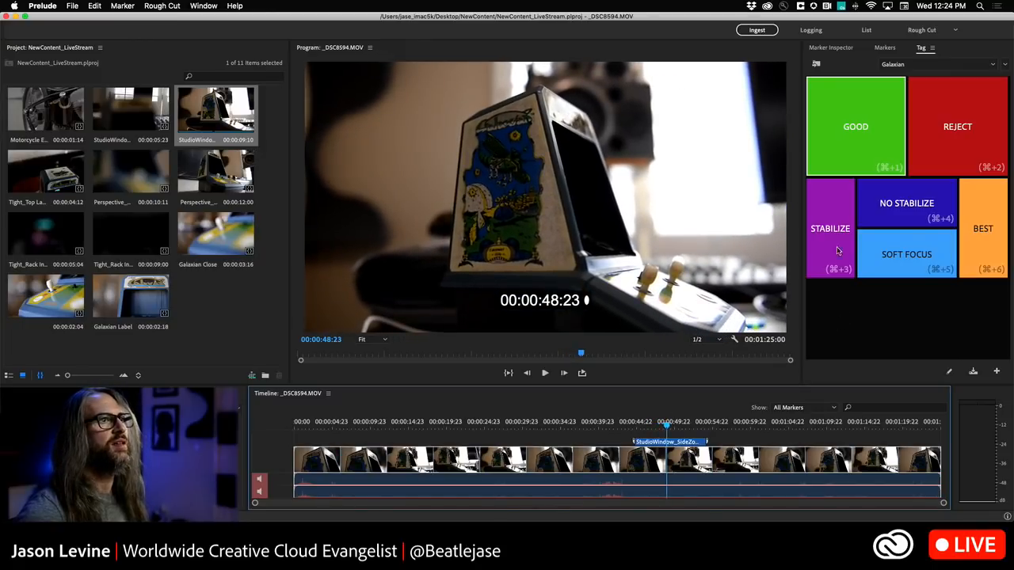
pyautogui.click(953, 121)
pyautogui.moveTo(667, 433); pyautogui.dragTo(295, 433)
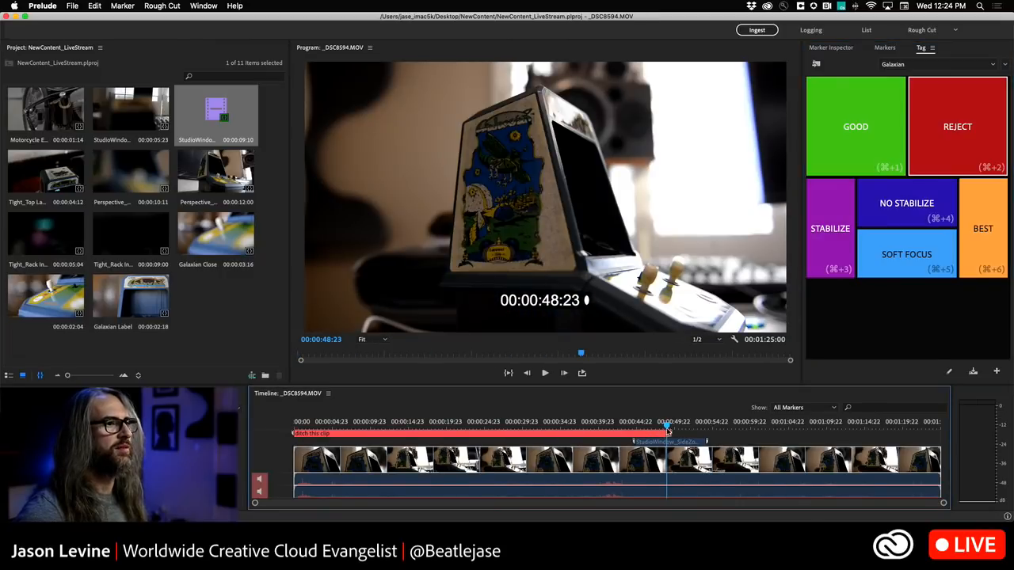
pyautogui.moveTo(669, 433); pyautogui.dragTo(942, 433)
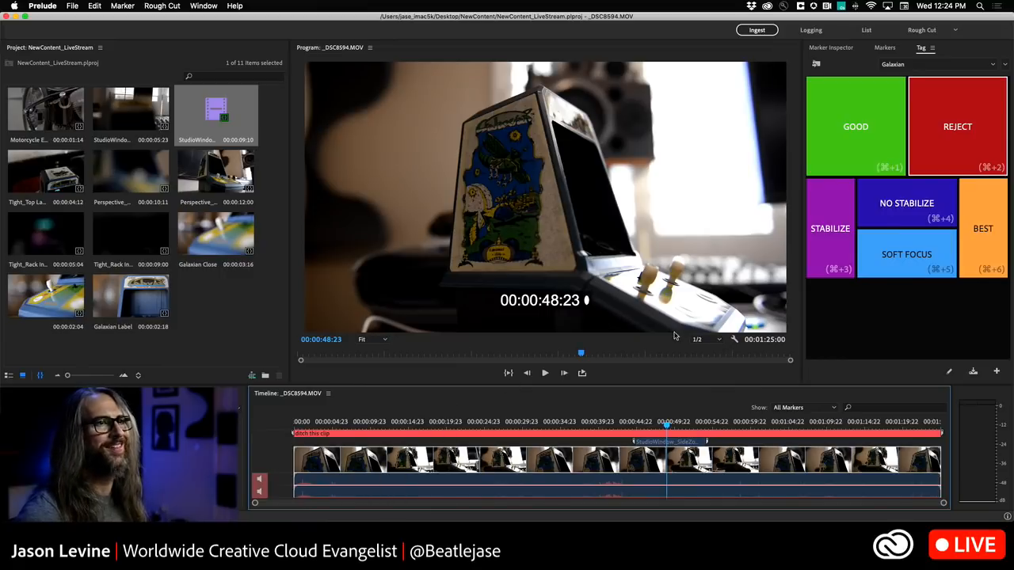
# Step: Add a STABILIZE tag to _DSC8594.MOV, extend it across the entire clip and move the playhead to 00:00:48:09
pyautogui.click(825, 254)
pyautogui.moveTo(668, 433); pyautogui.dragTo(242, 430)
pyautogui.moveTo(674, 432); pyautogui.dragTo(950, 427)
pyautogui.moveTo(670, 426); pyautogui.dragTo(294, 424)
pyautogui.click(658, 422)
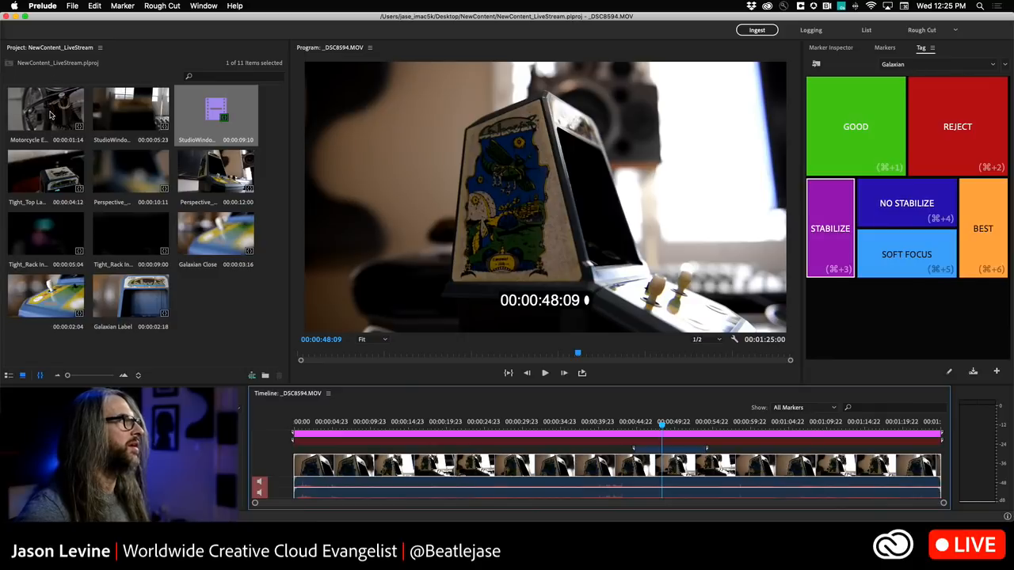
# Step: Open the five-second Tight_Rack In subclip, tag it REJECT at 00:00:42:23 and extend the tag's start back to about 00:00:40:04
pyautogui.click(42, 240)
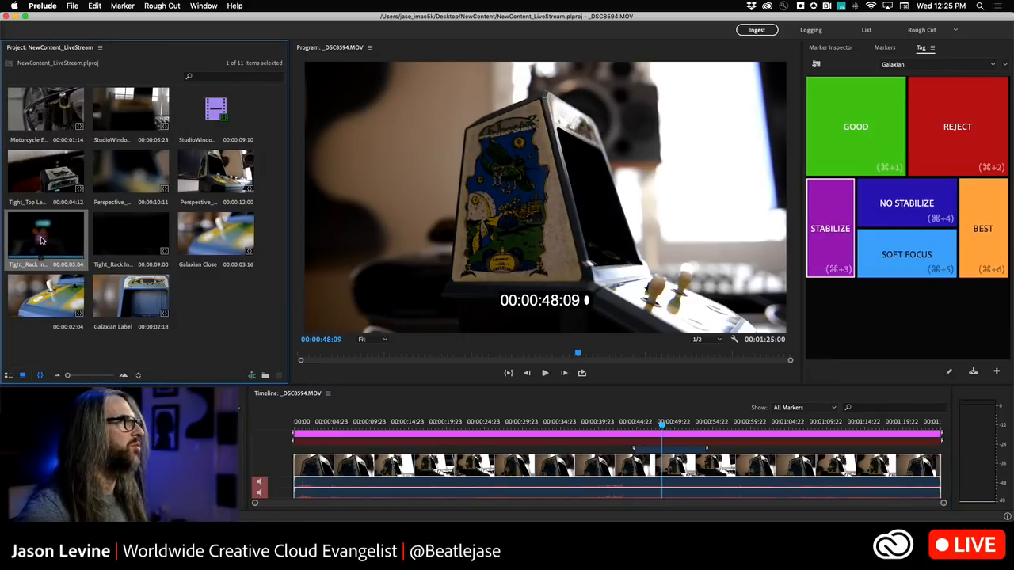
pyautogui.doubleClick(42, 240)
pyautogui.press('space')
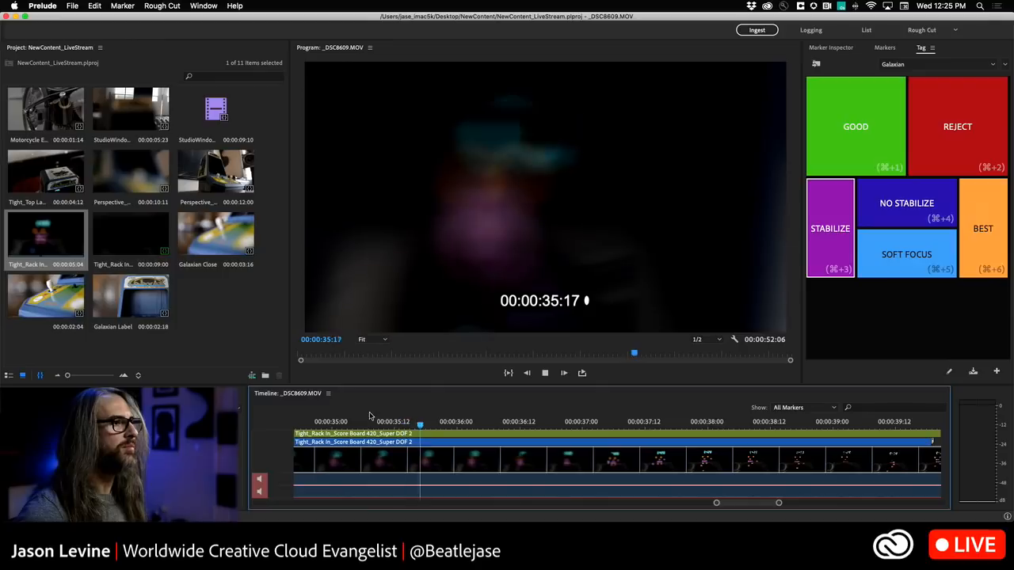
pyautogui.click(892, 215)
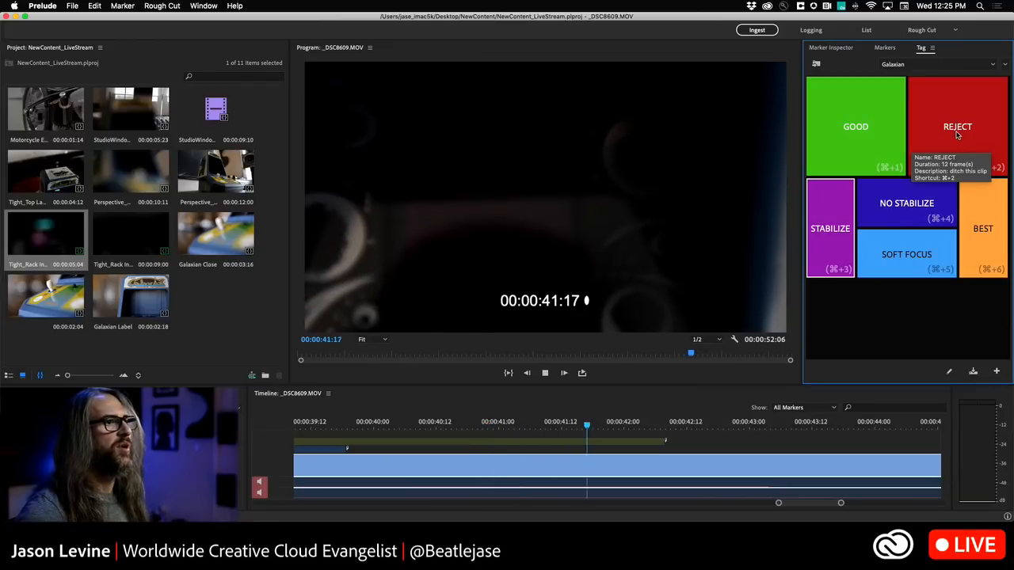
pyautogui.press('space')
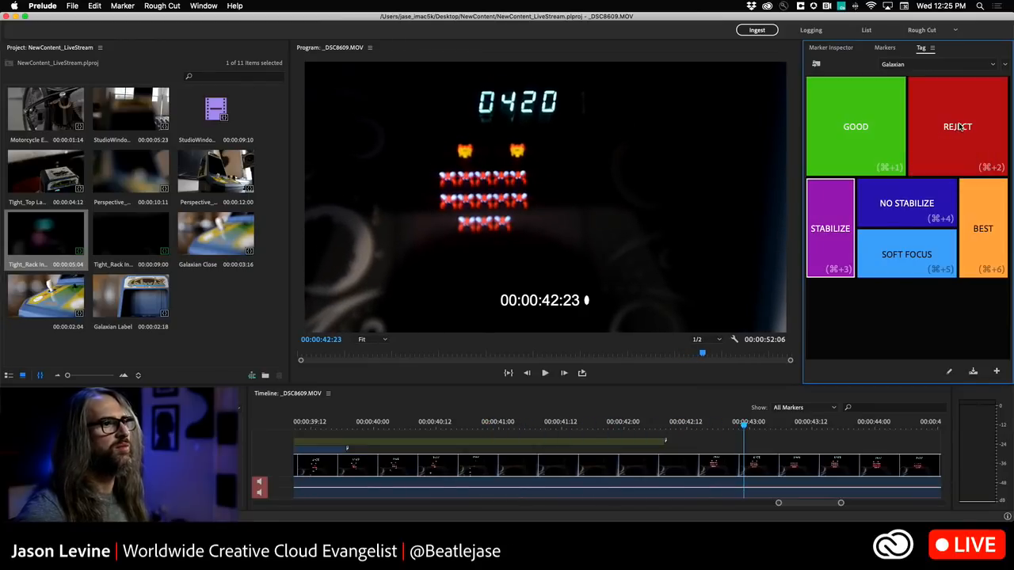
pyautogui.press('super+2')
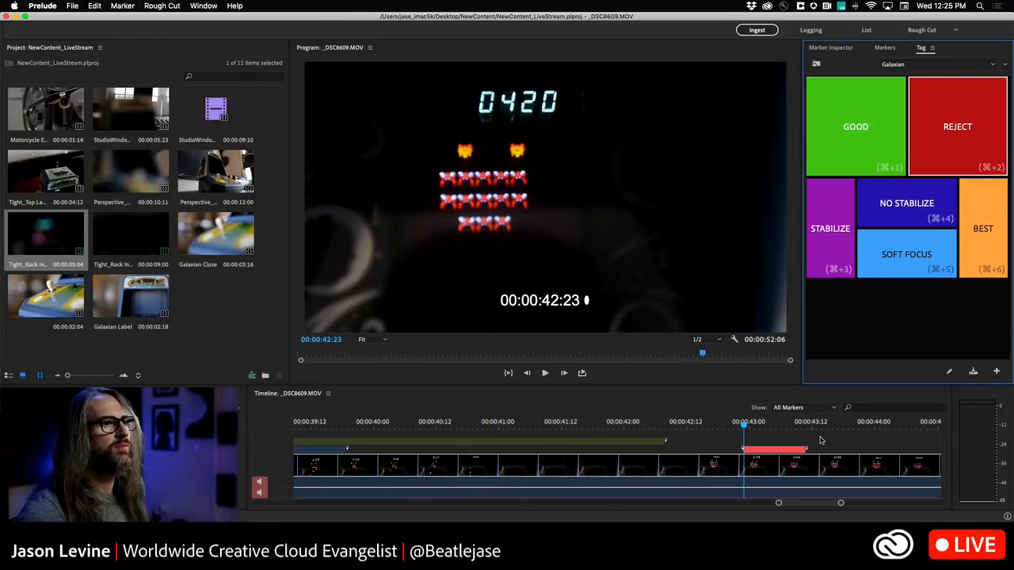
pyautogui.moveTo(743, 449)
pyautogui.mouseDown()
pyautogui.moveTo(392, 449)
pyautogui.moveTo(575, 452)
pyautogui.moveTo(796, 476)
pyautogui.moveTo(591, 504)
pyautogui.mouseUp()
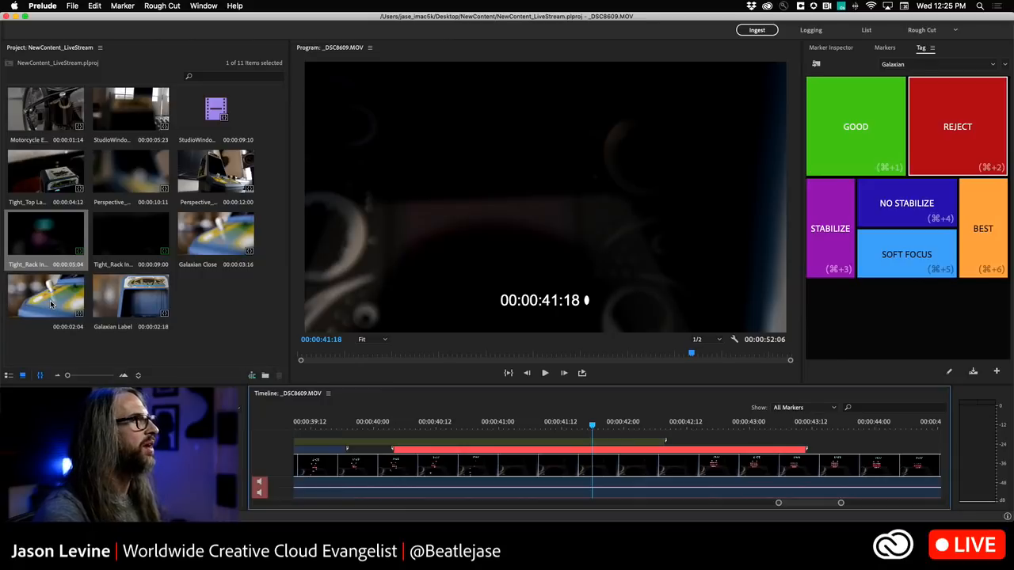
# Step: Select Galaxian Label, the unnamed subclip, Galaxian Close, both Perspective subclips, Tight_Top Label and the five-second Tight_Rack In subclip
pyautogui.doubleClick(50, 304)
pyautogui.doubleClick(200, 245)
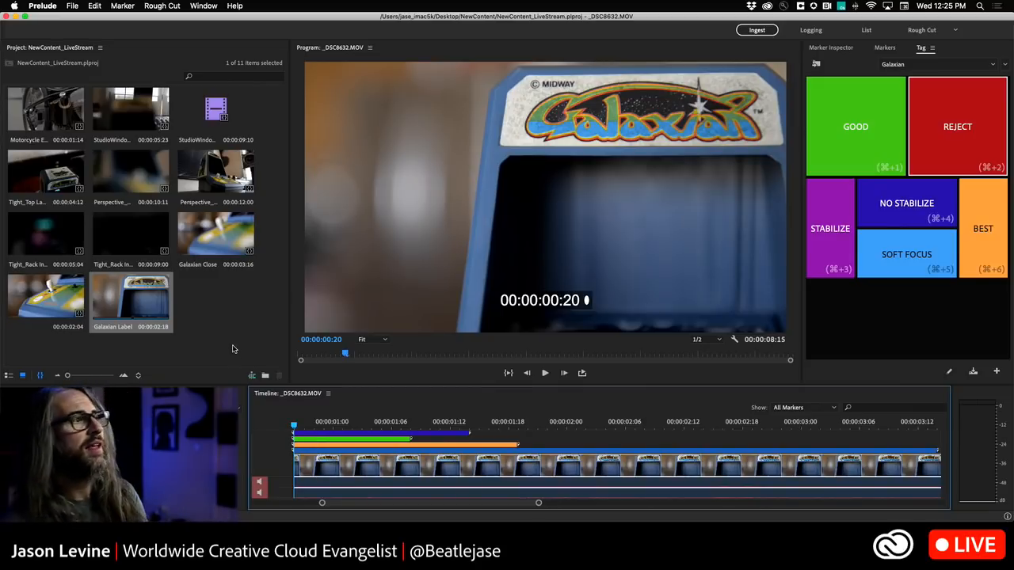
pyautogui.keyDown('super'); pyautogui.click(64, 295); pyautogui.keyUp('super')
pyautogui.keyDown('super'); pyautogui.click(231, 222); pyautogui.keyUp('super')
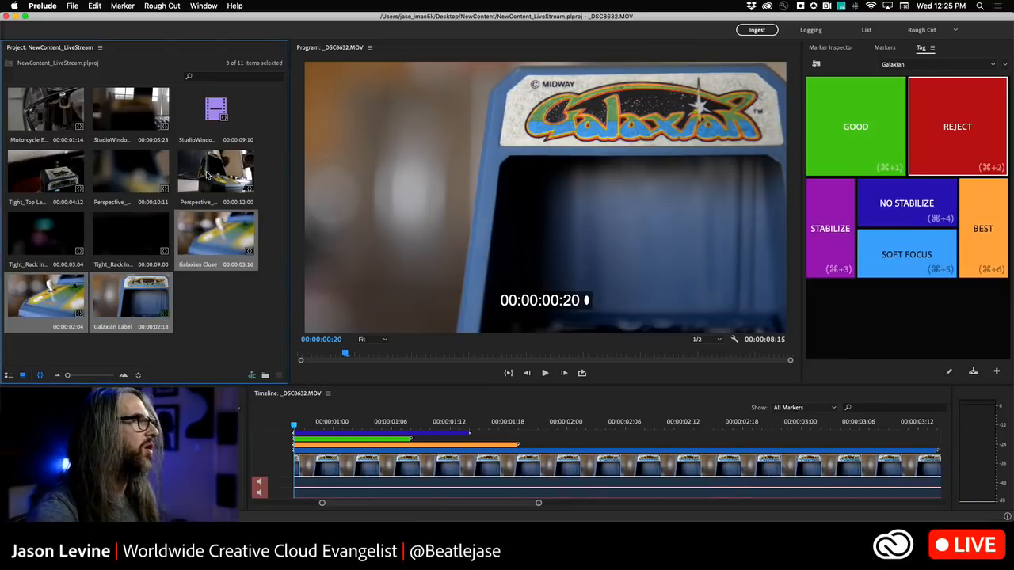
pyautogui.keyDown('super'); pyautogui.click(208, 175); pyautogui.keyUp('super')
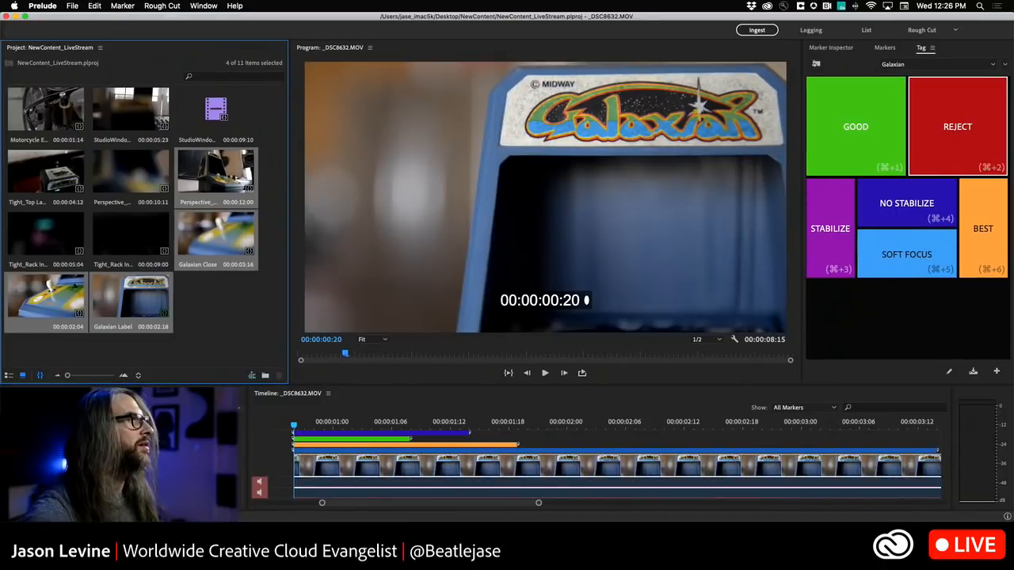
pyautogui.keyDown('super'); pyautogui.click(52, 173); pyautogui.keyUp('super')
pyautogui.keyDown('super'); pyautogui.click(57, 232); pyautogui.keyUp('super')
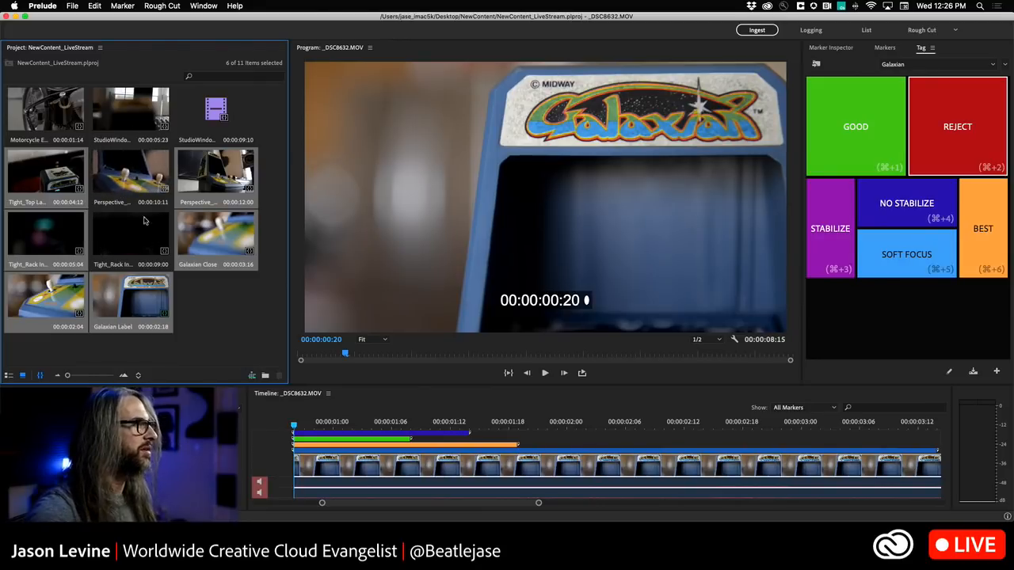
pyautogui.keyDown('super'); pyautogui.click(134, 170); pyautogui.keyUp('super')
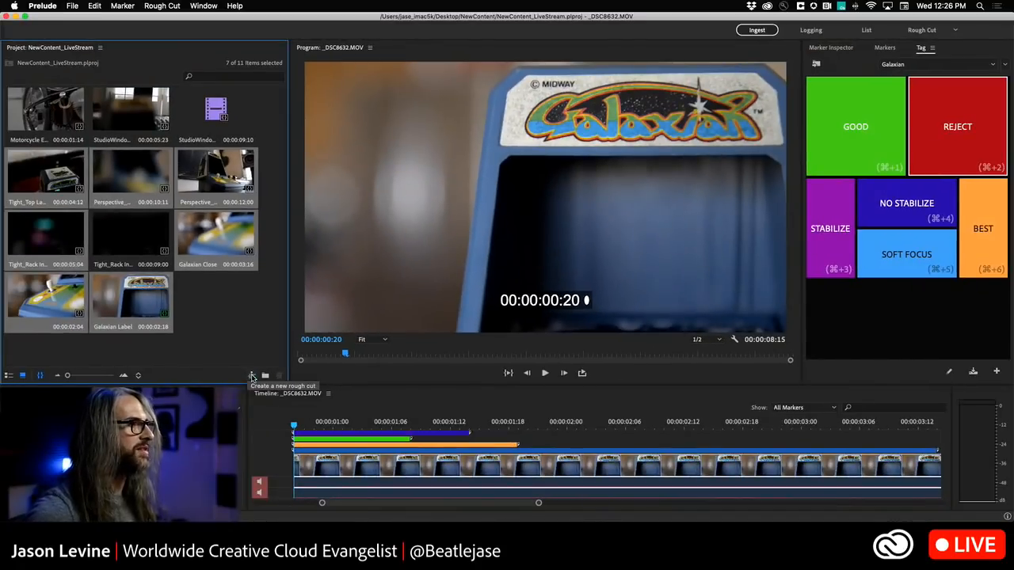
# Step: Create a new rough cut named GalaxianRC_Selects on the Desktop as a Rough Cut Local File
pyautogui.click(252, 378)
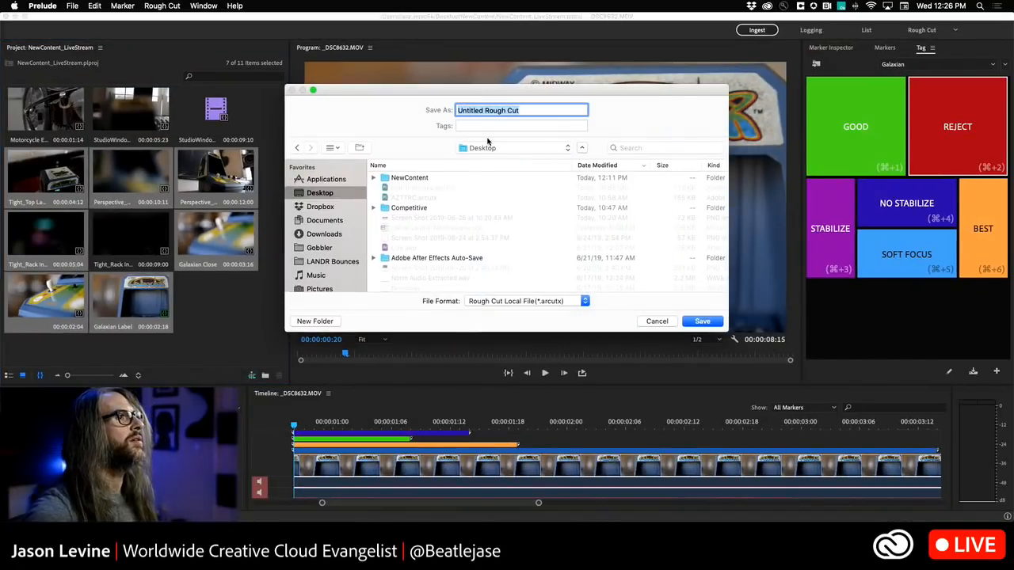
pyautogui.write('GalaxianRC_Selects')
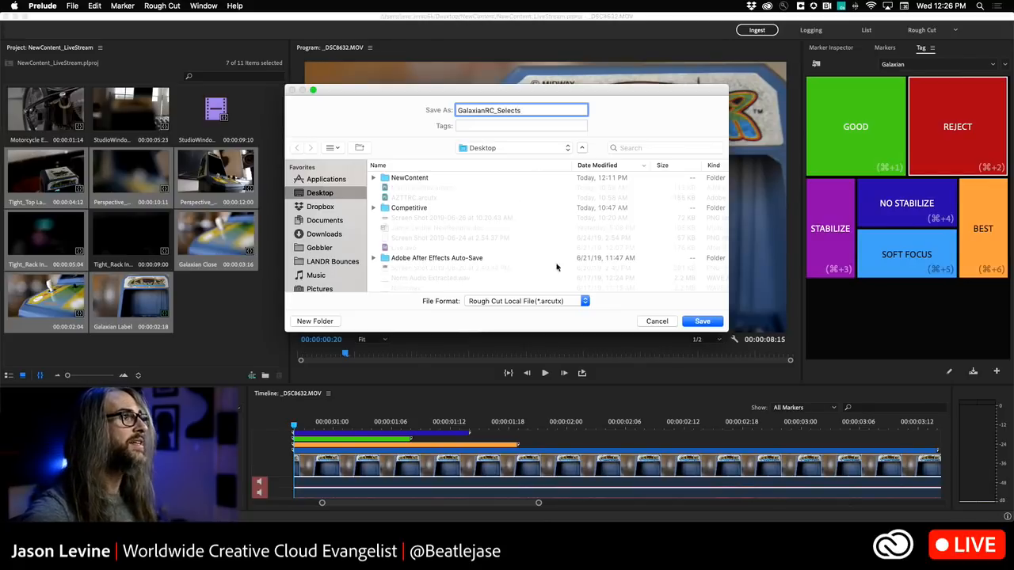
pyautogui.click(701, 321)
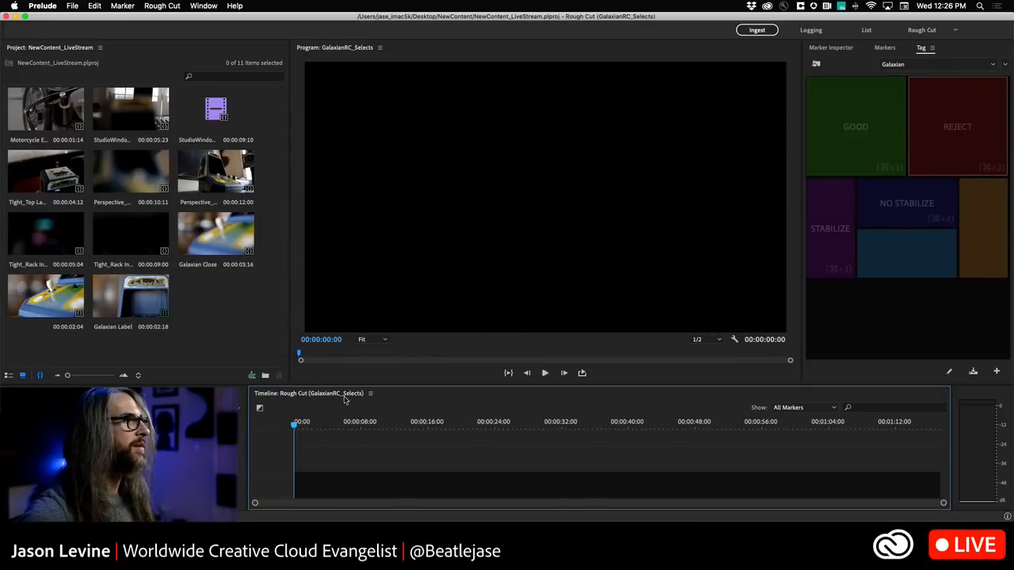
# Step: Select all eight subclips from Tight_Top Label through Galaxian Label and add them to the start of the rough cut
pyautogui.click(127, 178)
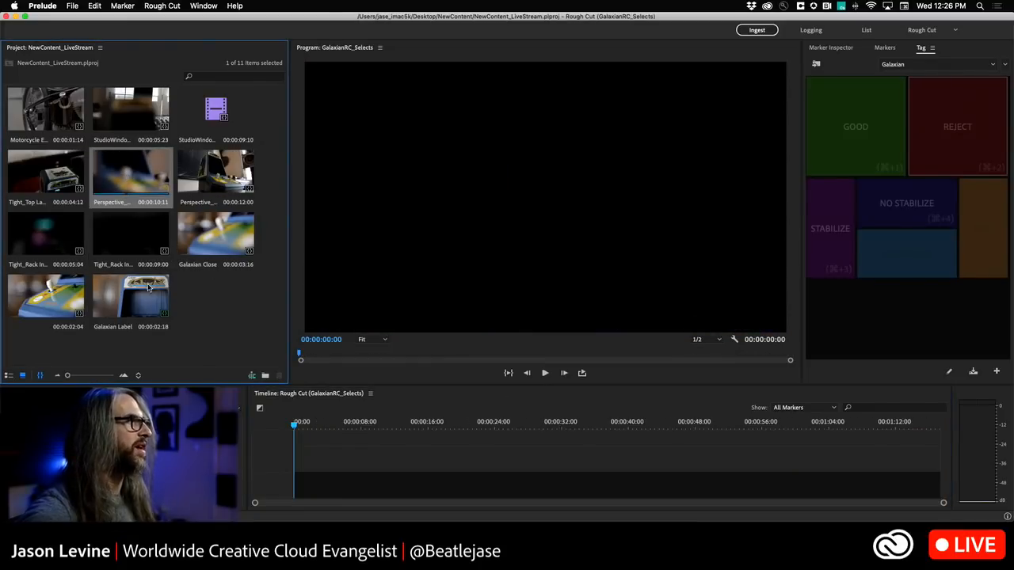
pyautogui.keyDown('shift'); pyautogui.click(59, 182); pyautogui.keyUp('shift')
pyautogui.click(90, 362)
pyautogui.click(43, 180)
pyautogui.keyDown('shift'); pyautogui.click(127, 294); pyautogui.keyUp('shift')
pyautogui.moveTo(66, 190); pyautogui.dragTo(305, 468)
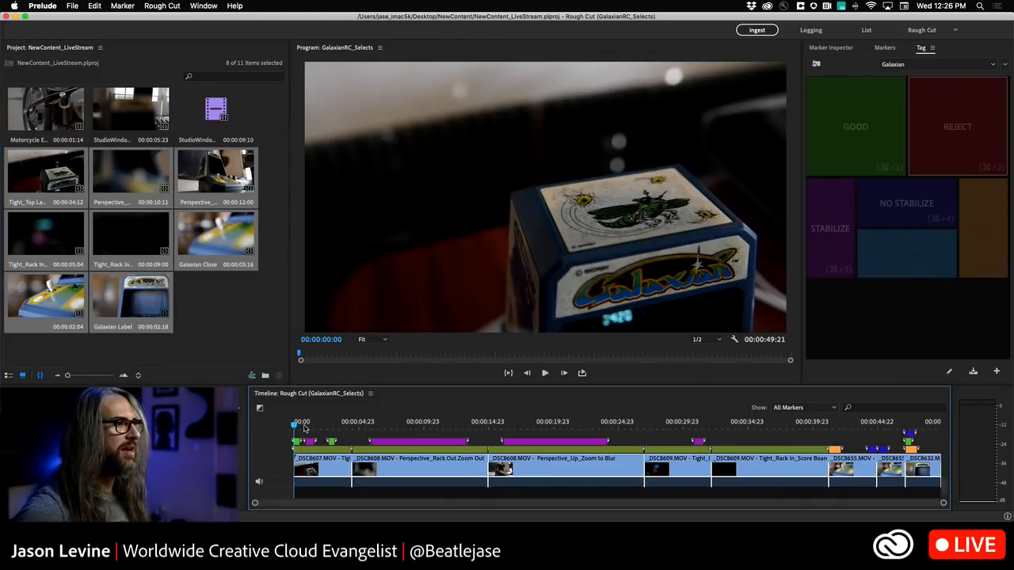
# Step: Examine the markers carried over with the Galaxian Label clip at 00:00:47:05 and list the details of its GOOD tag
pyautogui.moveTo(295, 426); pyautogui.dragTo(907, 410)
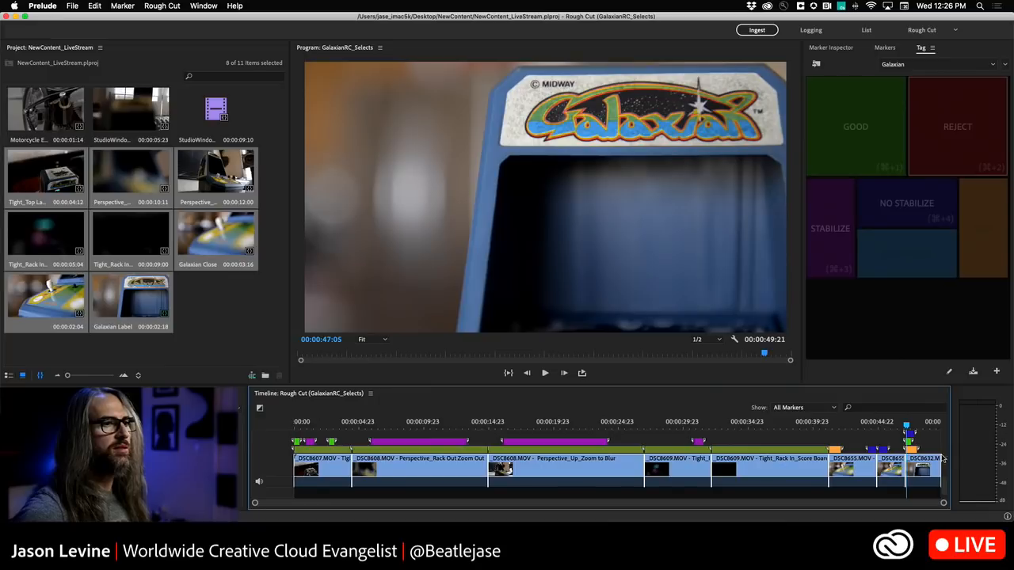
pyautogui.press('=')
pyautogui.press('=')
pyautogui.press('=')
pyautogui.press('=')
pyautogui.press('=')
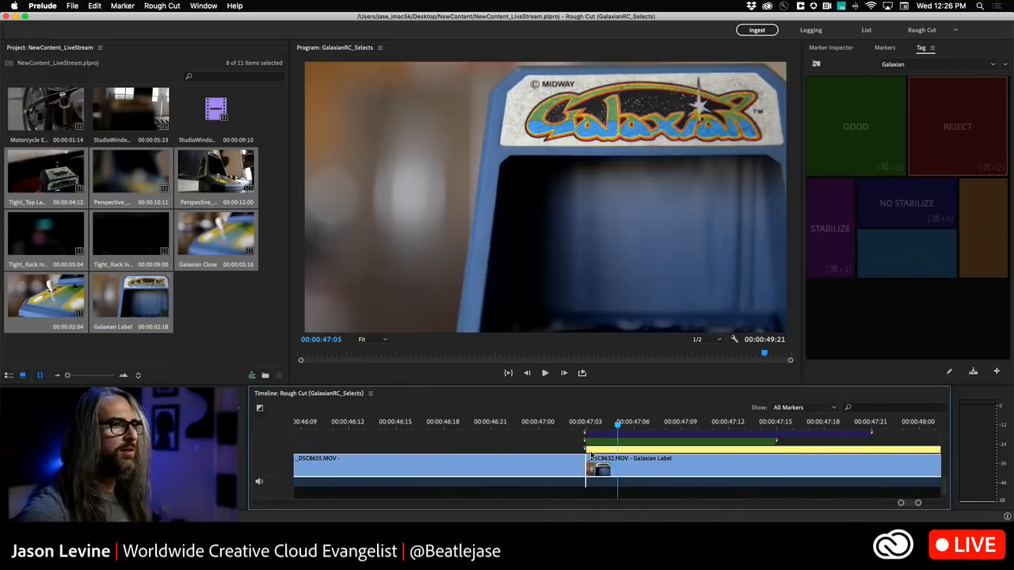
pyautogui.click(878, 48)
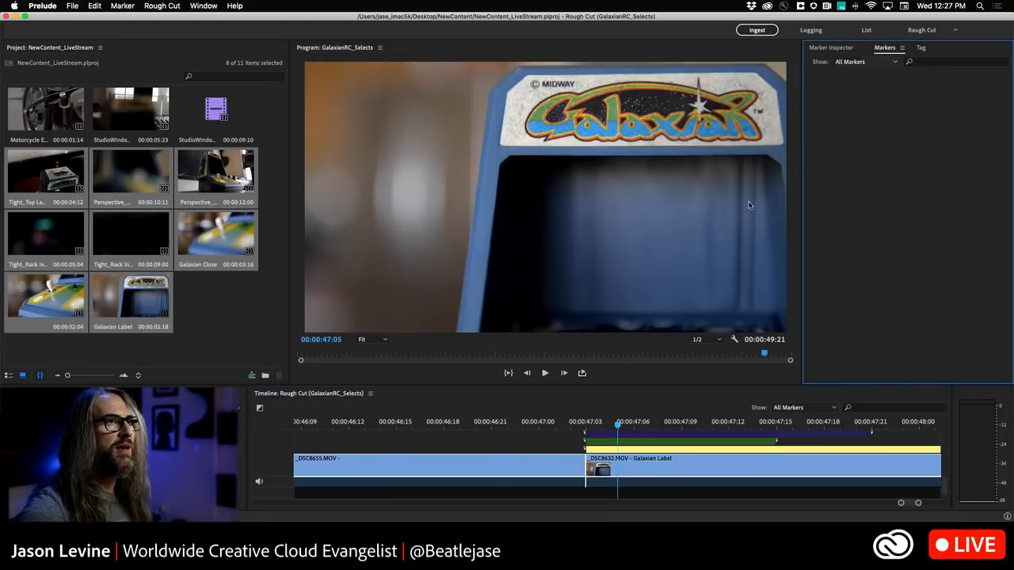
pyautogui.click(622, 442)
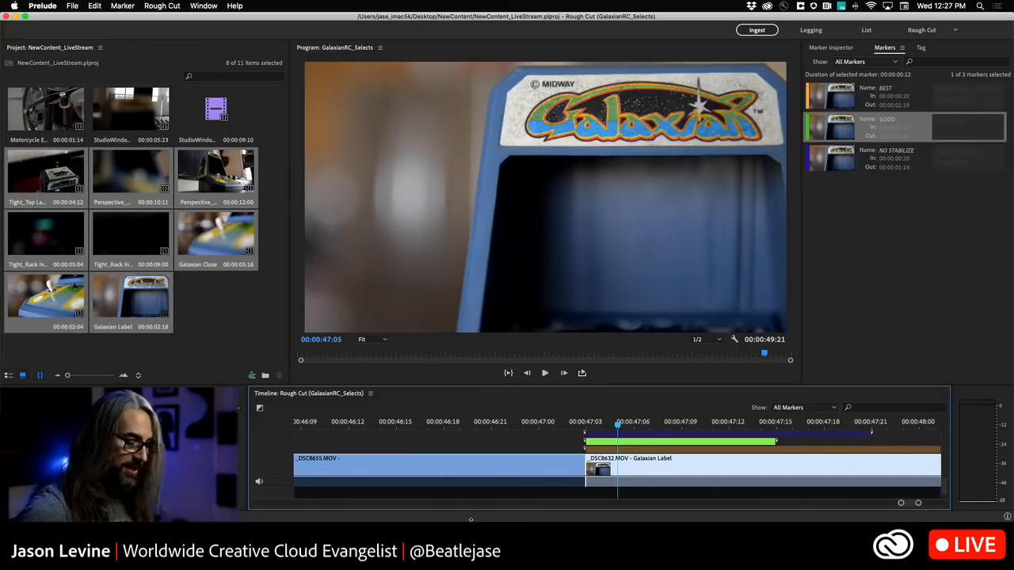
# Step: Try trimming three frames off the end of the _DSC8655.MOV clip before Galaxian Label, and undo the trim
pyautogui.click(581, 466)
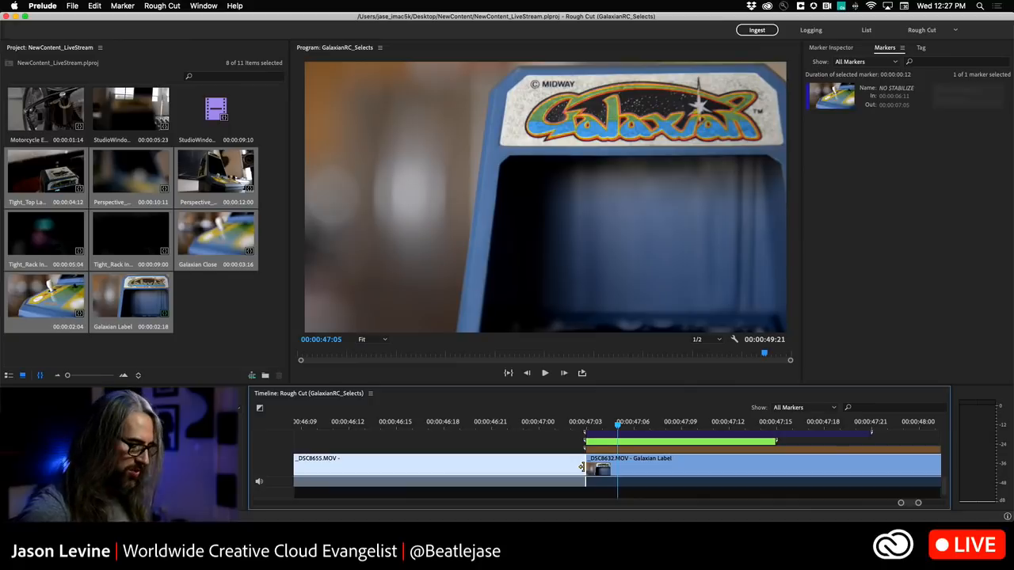
pyautogui.moveTo(580, 466); pyautogui.dragTo(530, 470)
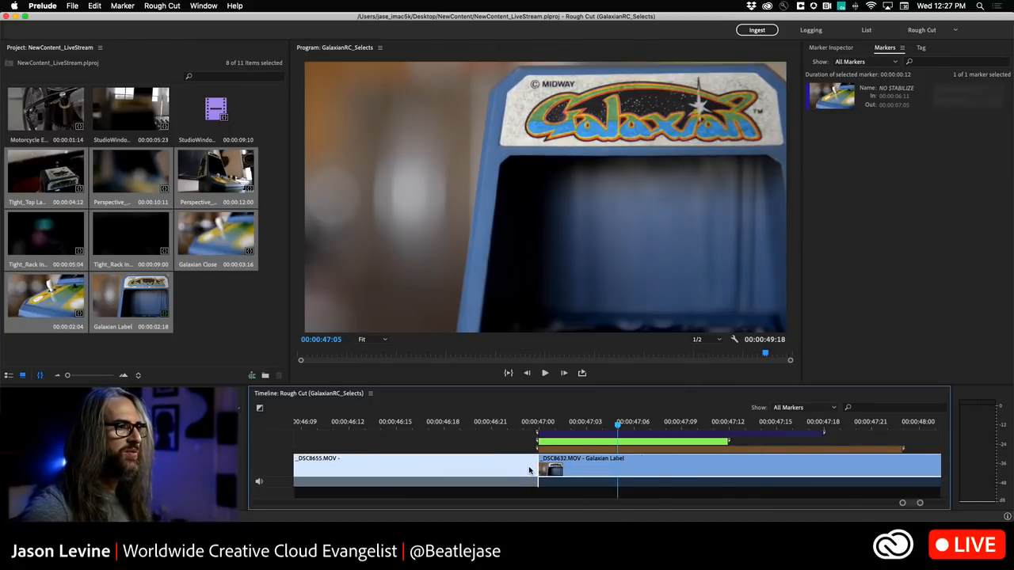
pyautogui.press('super+z')
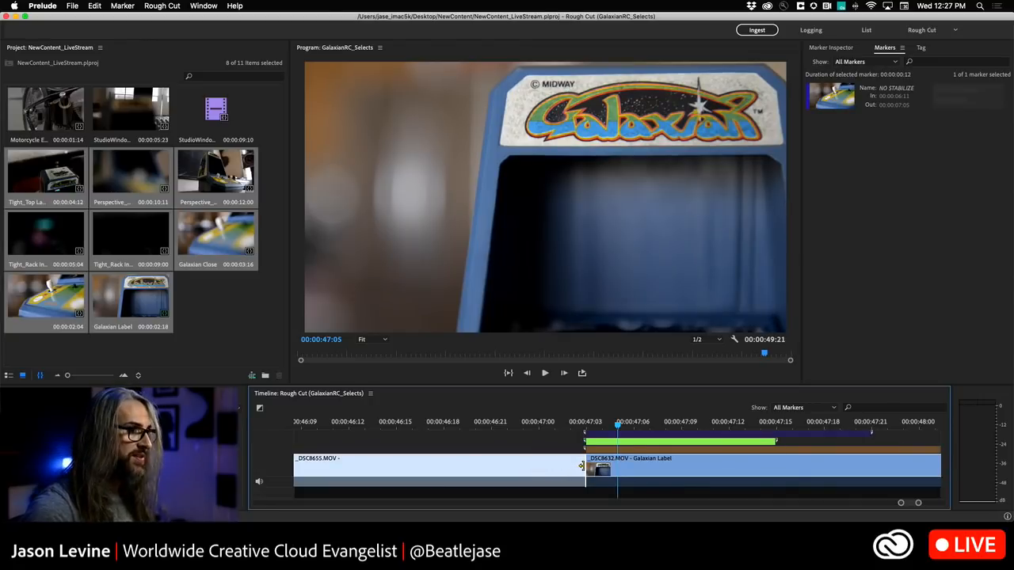
# Step: Fit the whole rough cut in view and move the _DSC8607.MOV clip after the Perspective_Rack Out Zoom Out clip
pyautogui.press('\\')
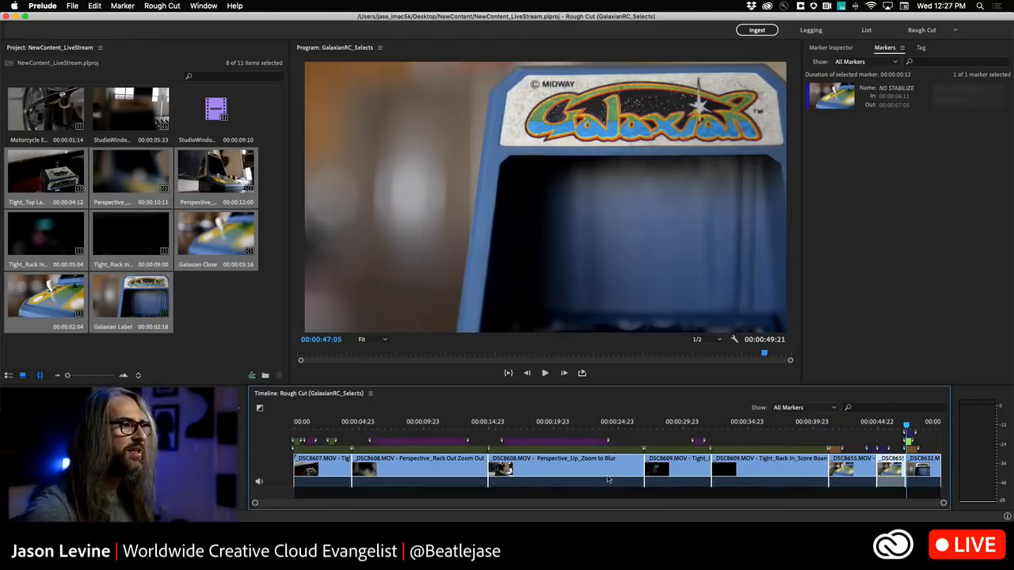
pyautogui.moveTo(333, 465); pyautogui.dragTo(489, 473)
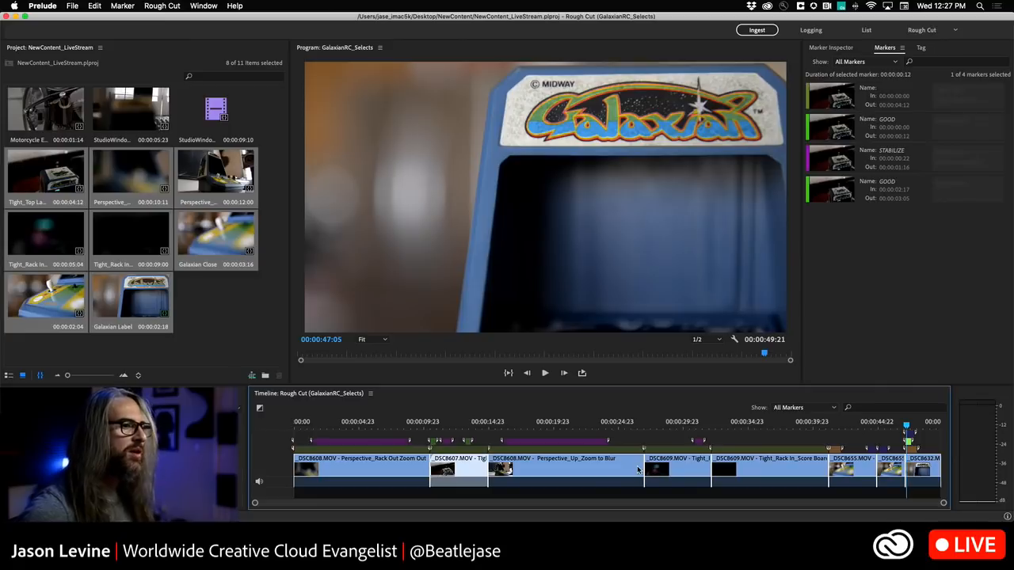
# Step: Show all project items instead of only the subclips, and display them as a list
pyautogui.click(191, 333)
pyautogui.moveTo(47, 117); pyautogui.dragTo(140, 119)
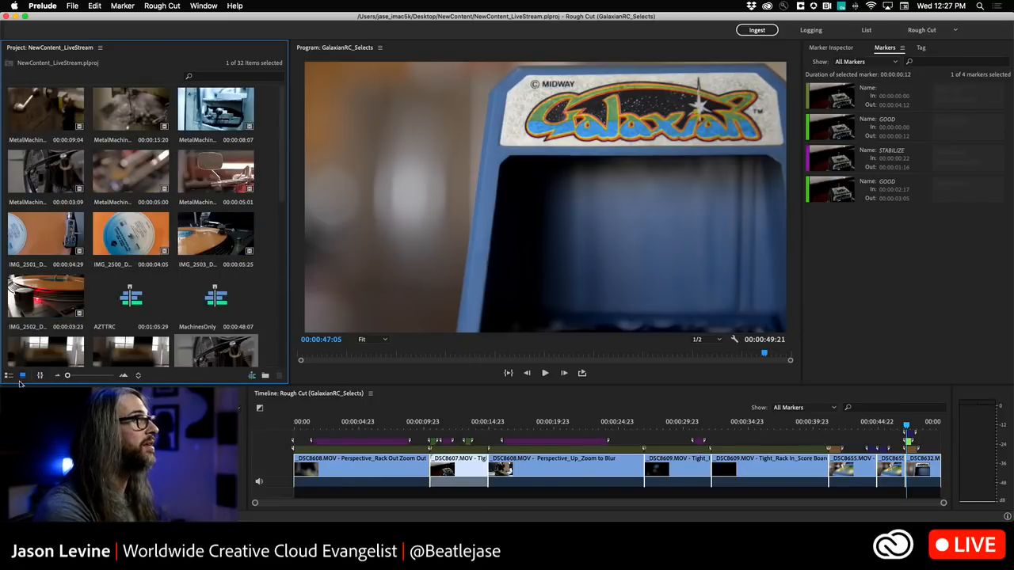
pyautogui.click(8, 375)
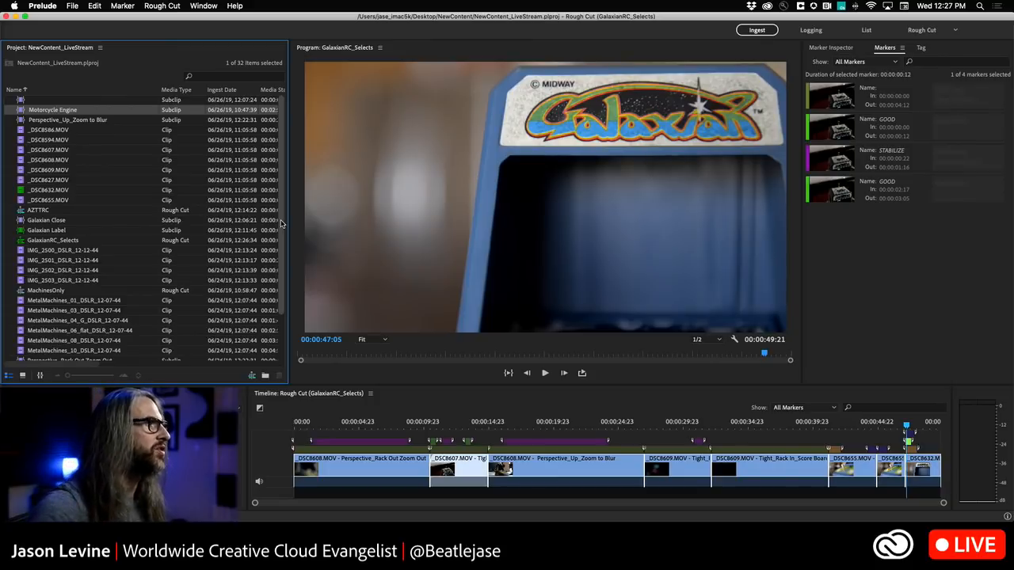
pyautogui.moveTo(281, 224); pyautogui.dragTo(285, 200)
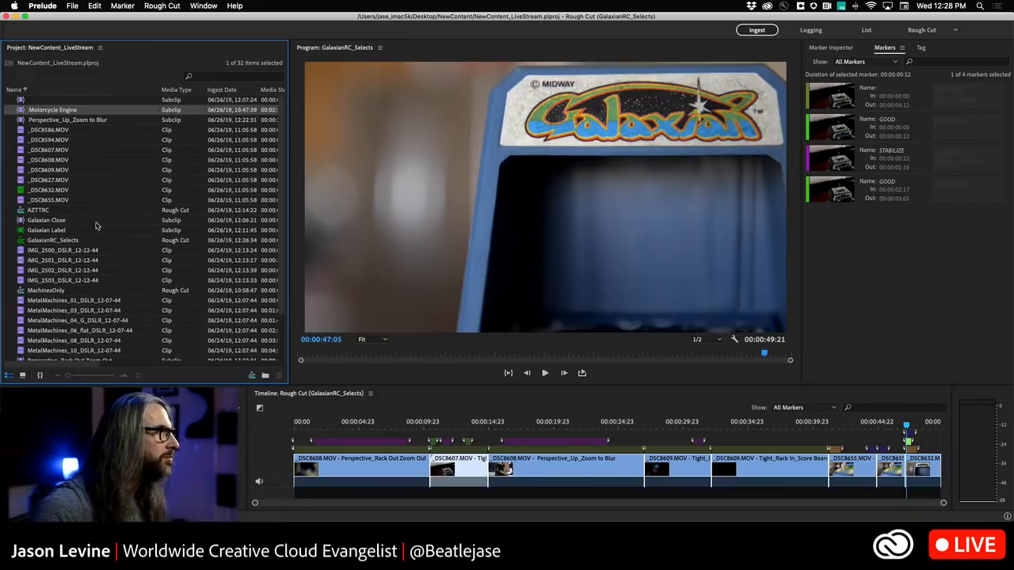
# Step: Send the GalaxianRC_Selects rough cut from the project to Premiere Pro
pyautogui.click(73, 242)
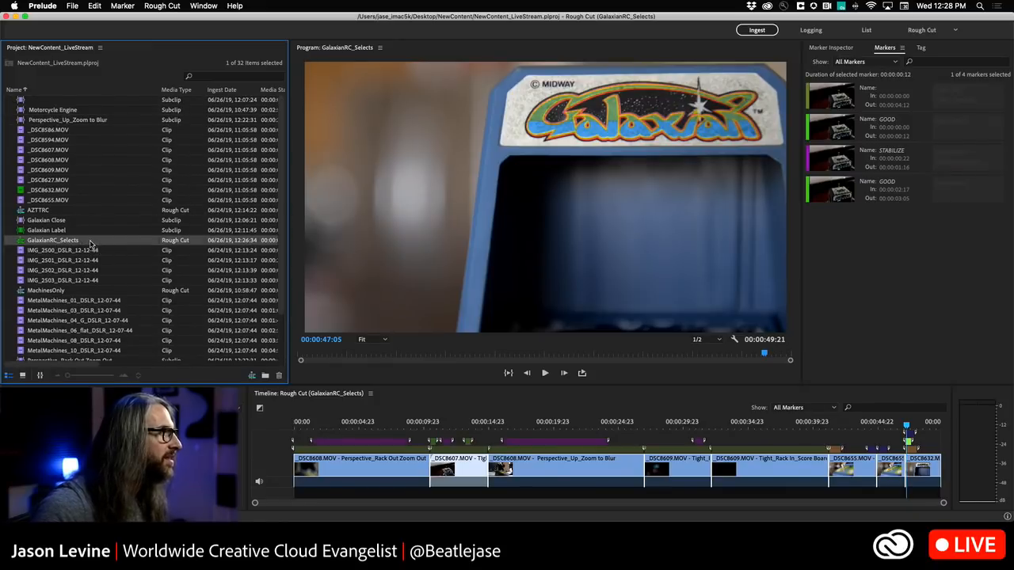
pyautogui.rightClick(56, 246)
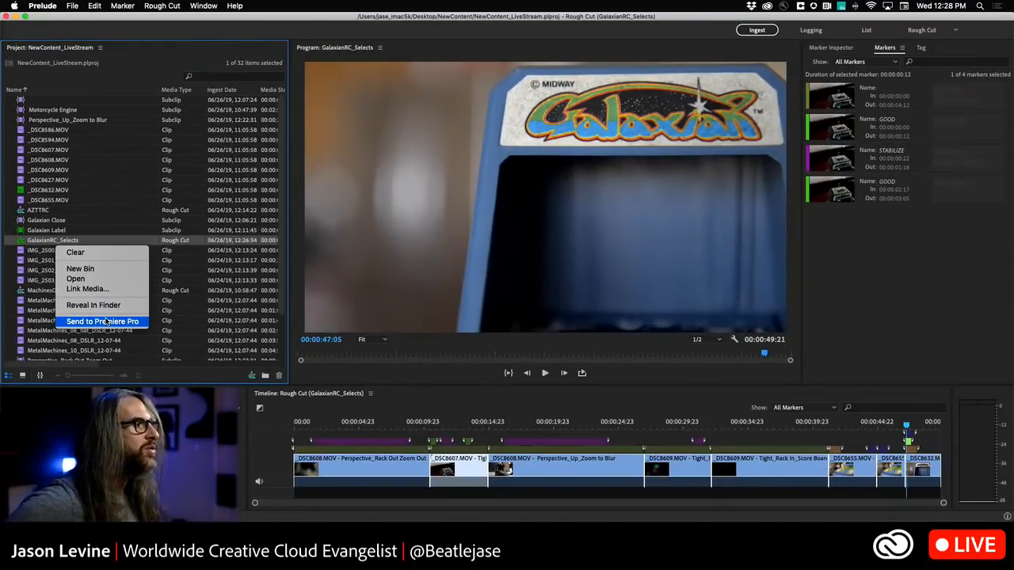
pyautogui.click(106, 321)
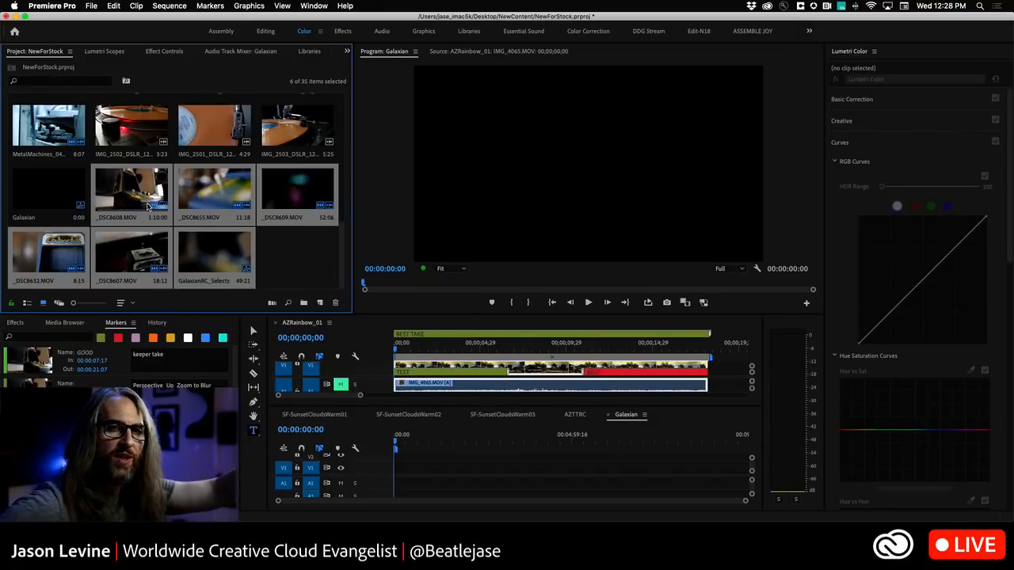
# Step: In Premiere Pro, display the project items as a list and open the GalaxianRC_Selects sequence
pyautogui.click(28, 303)
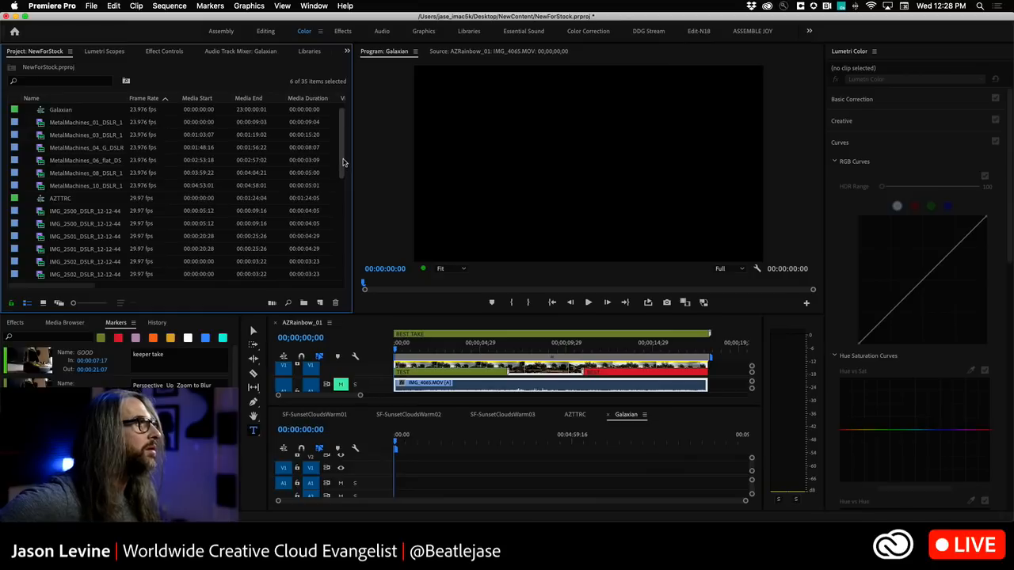
pyautogui.moveTo(343, 162); pyautogui.dragTo(343, 278)
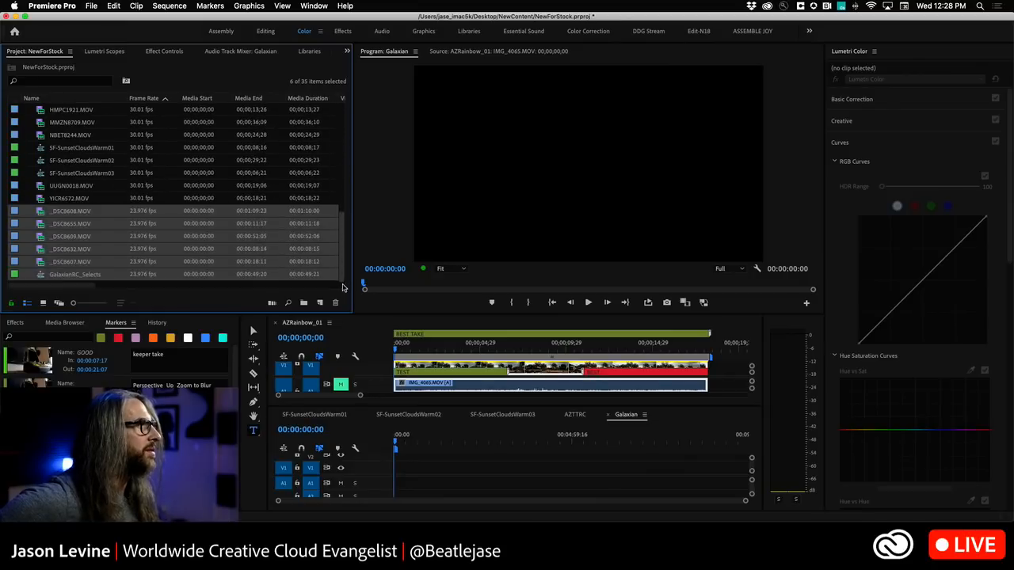
pyautogui.click(127, 199)
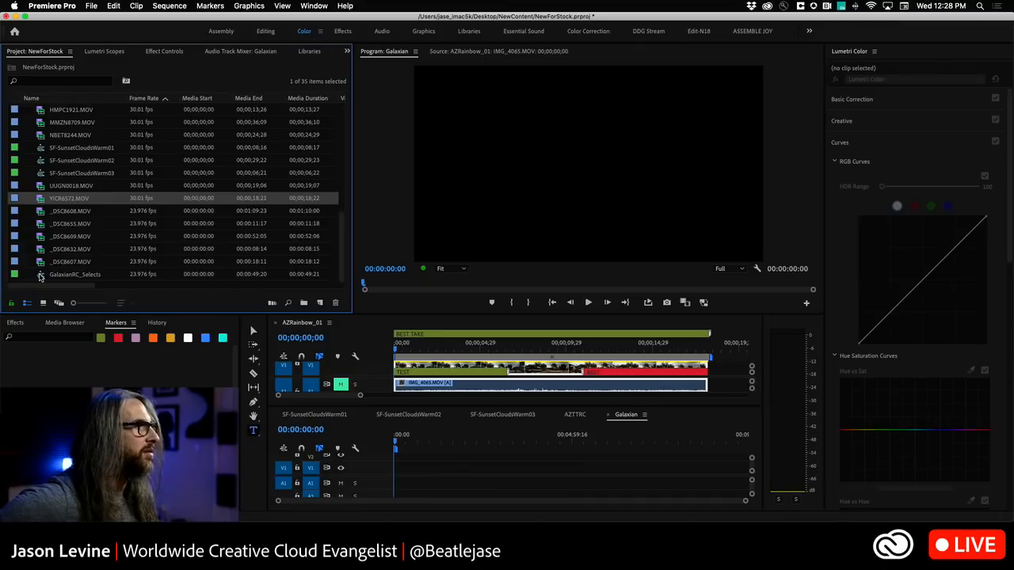
pyautogui.click(40, 275)
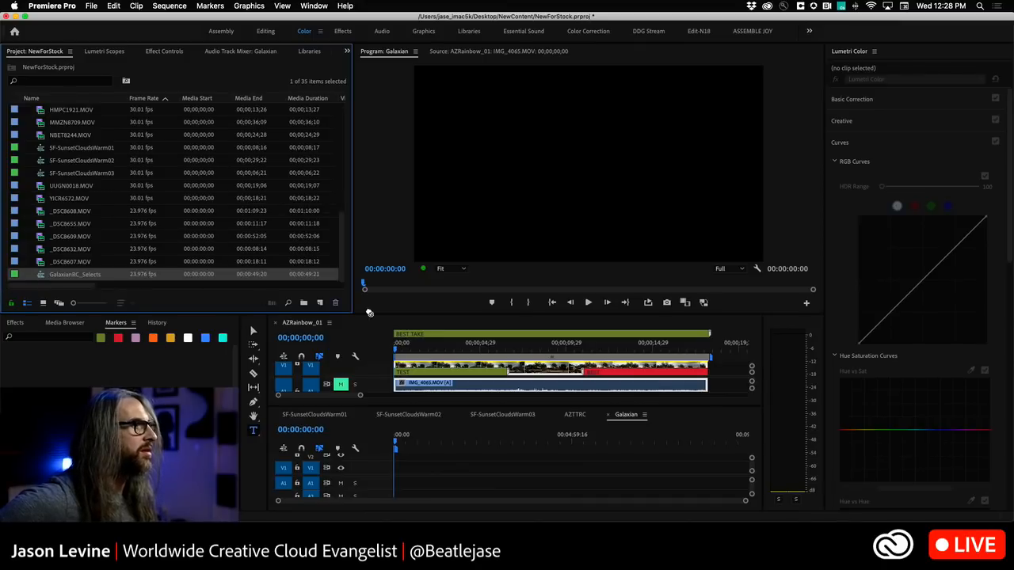
pyautogui.doubleClick(40, 275)
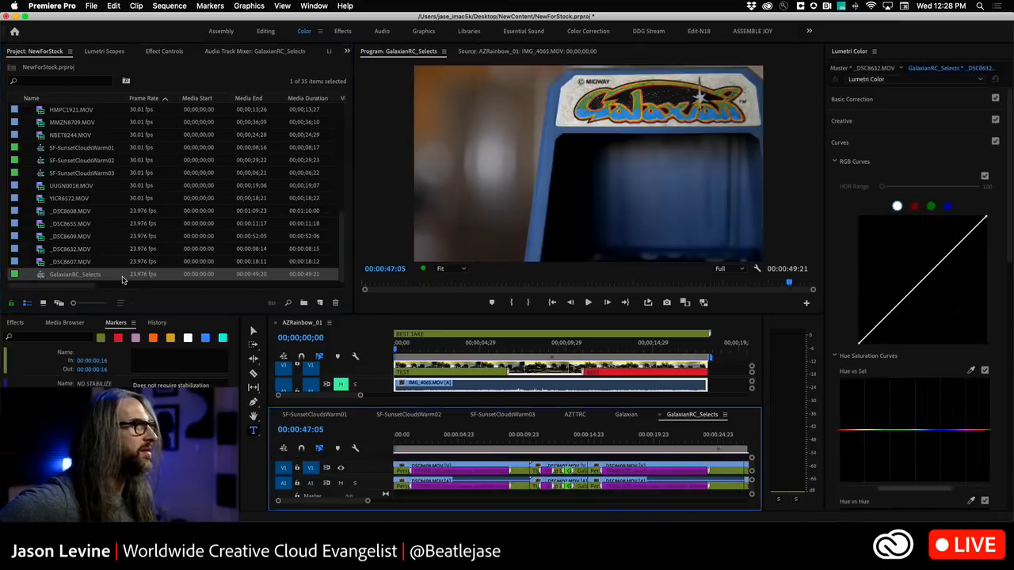
# Step: Dock the GalaxianRC_Selects timeline beside AZRainbow_01 and fit the whole sequence in view
pyautogui.moveTo(679, 417); pyautogui.dragTo(370, 365)
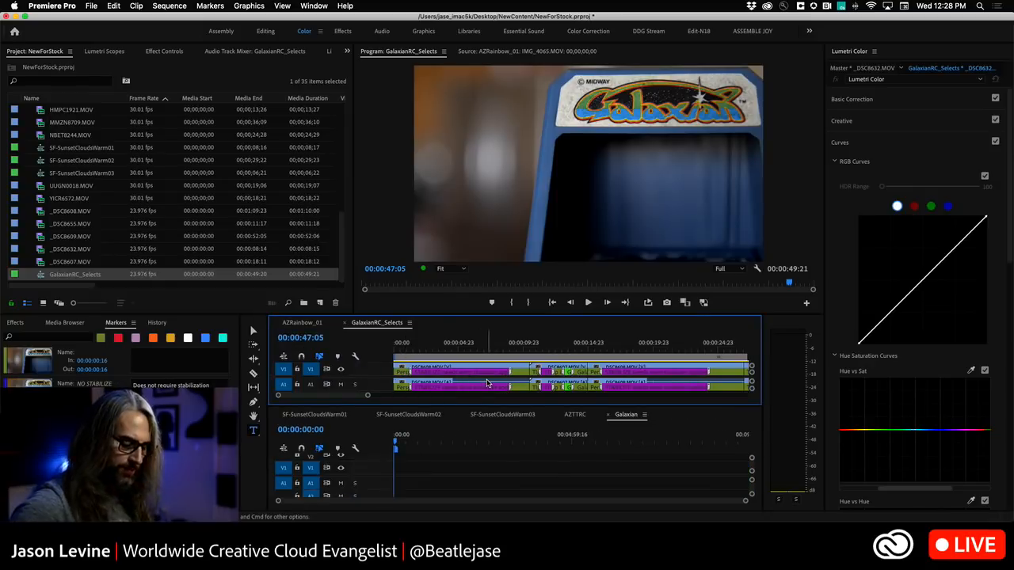
pyautogui.press('\\')
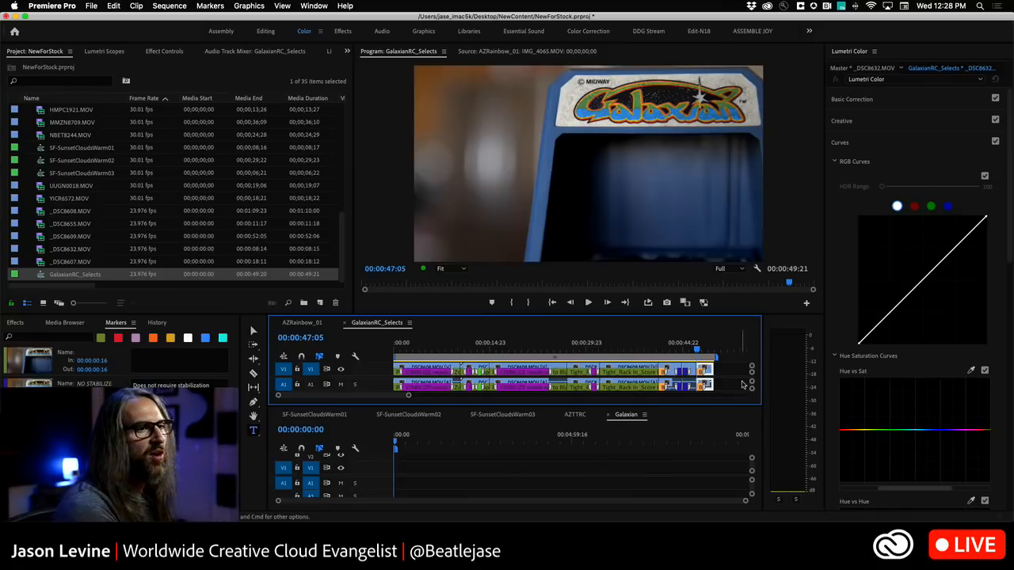
pyautogui.hotkey('shift', '3')
# Step: Display the project items as thumbnails and scrub GalaxianRC_Selects from 00:00:45:01 back to 00:00:02:21
pyautogui.click(683, 343)
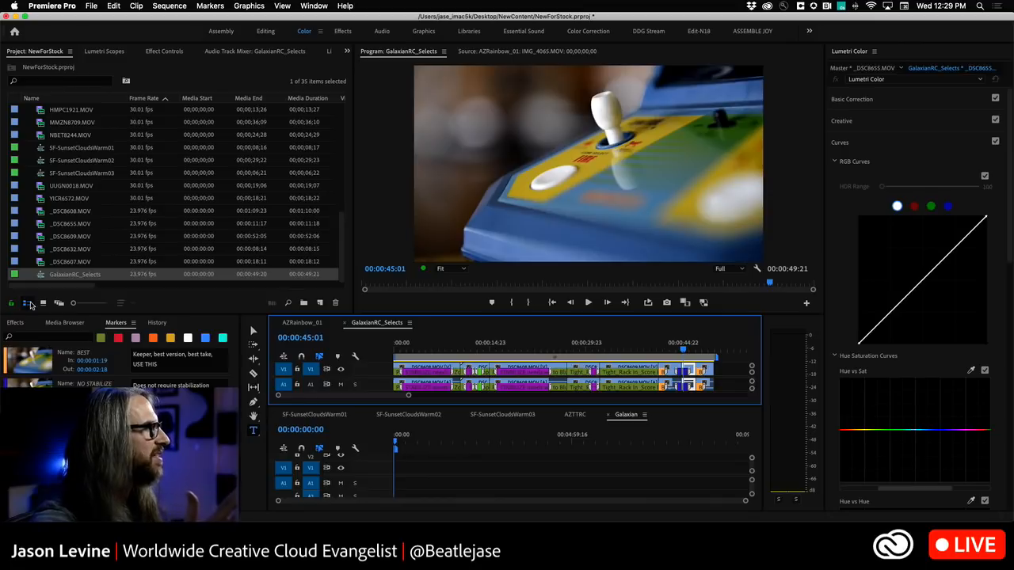
pyautogui.click(44, 304)
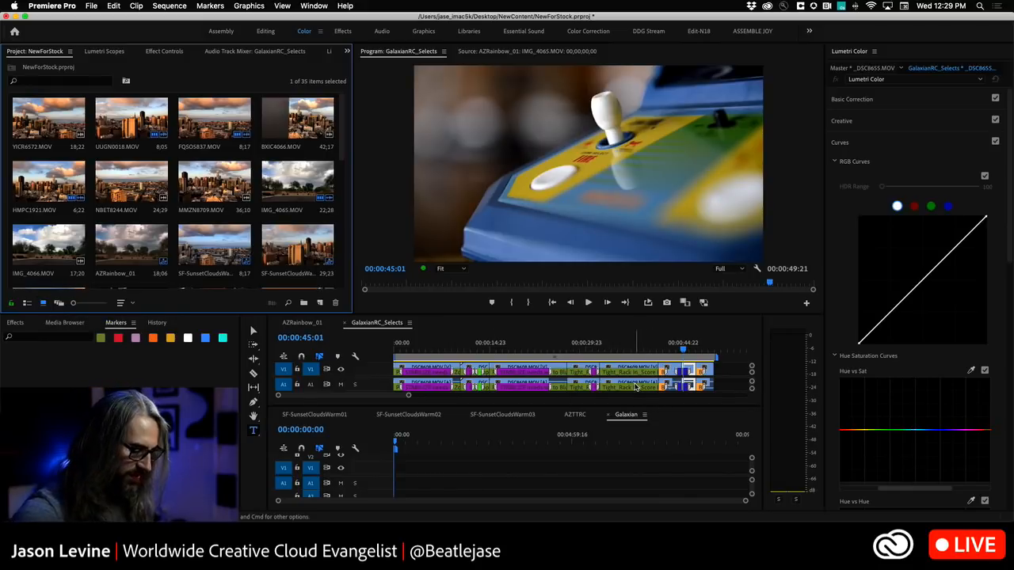
pyautogui.moveTo(683, 349); pyautogui.dragTo(411, 351)
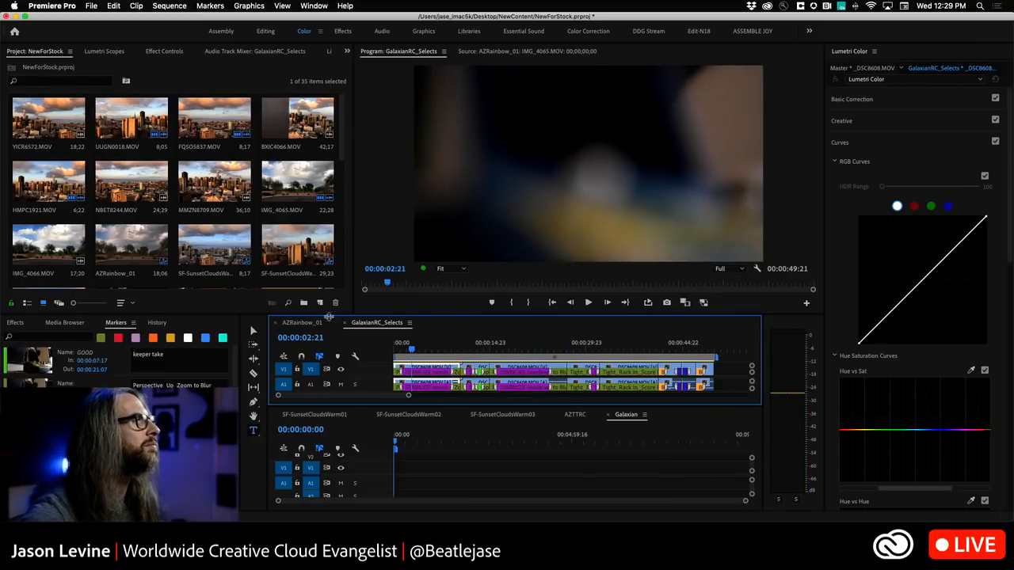
# Step: Pull the Master and Audio 1 faders of GalaxianRC_Selects fully down, and return to the project items
pyautogui.click(238, 52)
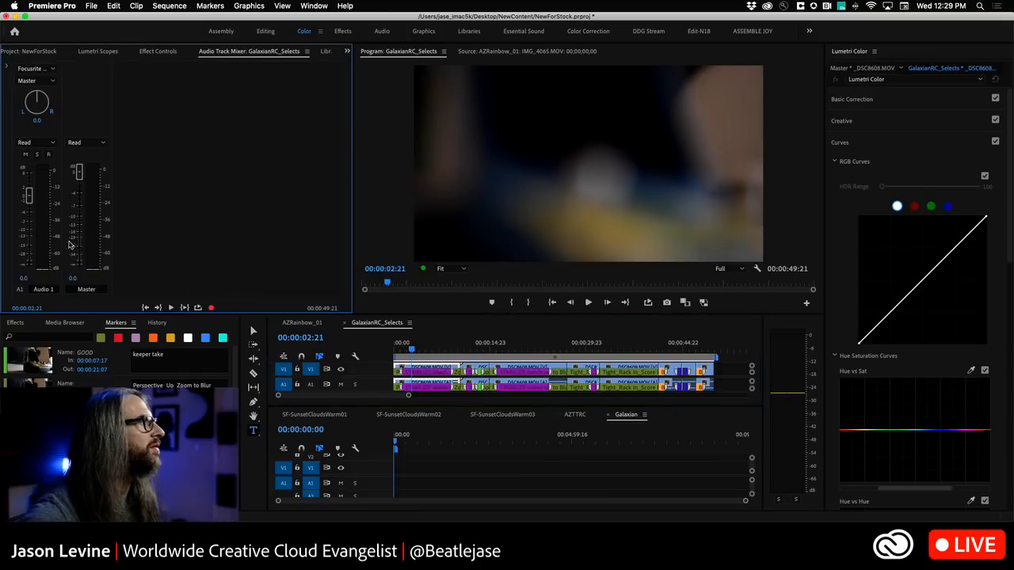
pyautogui.moveTo(83, 184); pyautogui.dragTo(78, 305)
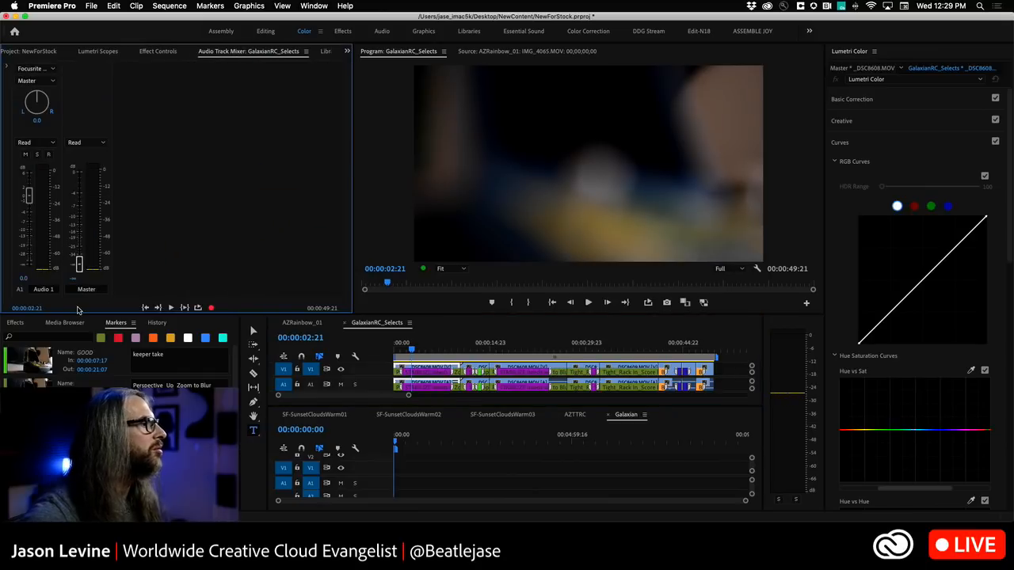
pyautogui.moveTo(28, 196); pyautogui.dragTo(19, 333)
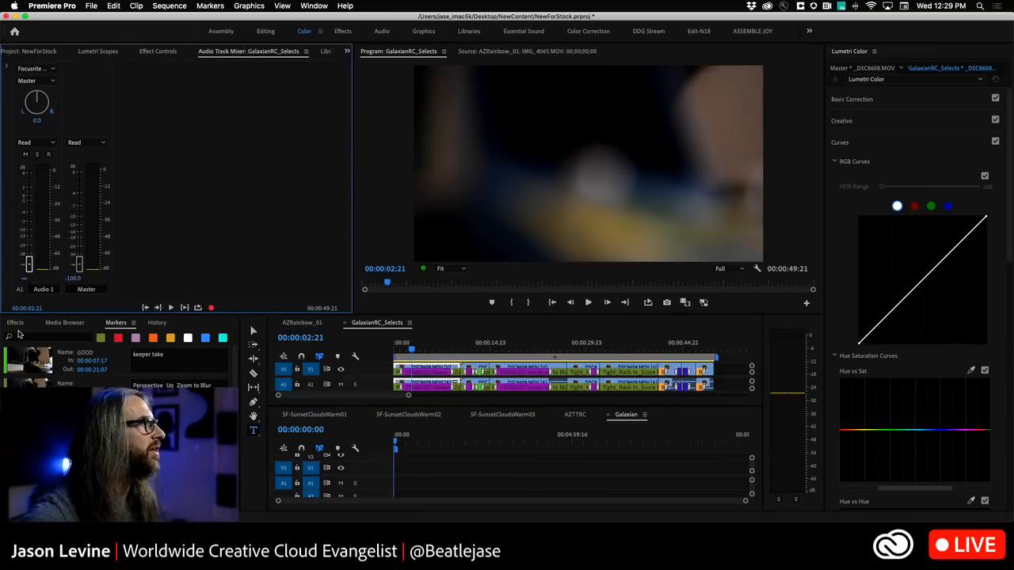
pyautogui.click(39, 53)
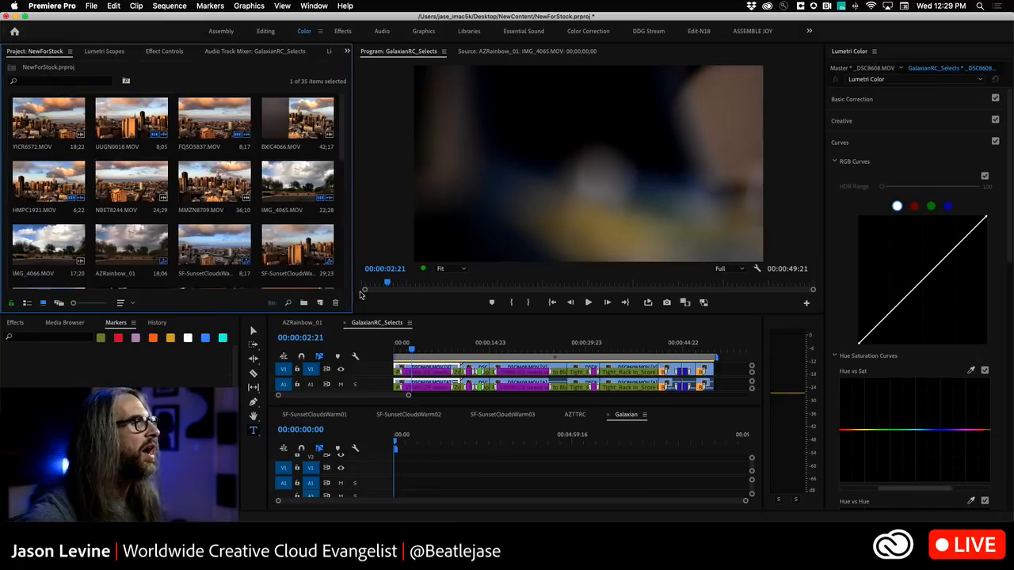
# Step: Move the playhead of GalaxianRC_Selects to 00:00:06:06 and make the timeline and marker list taller
pyautogui.press('=')
pyautogui.press('=')
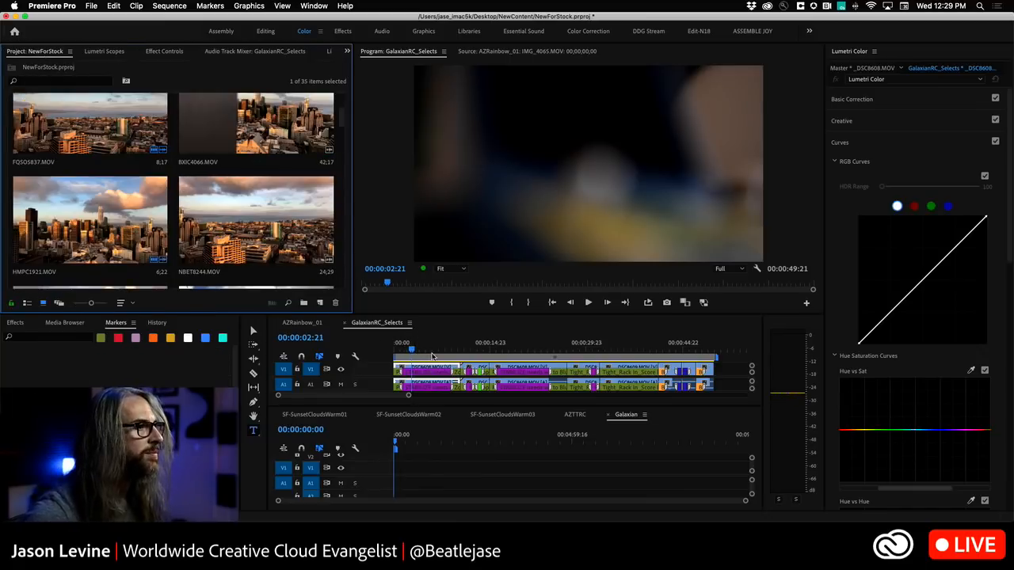
pyautogui.click(434, 349)
pyautogui.press('=')
pyautogui.press('=')
pyautogui.press('-')
pyautogui.press('-')
pyautogui.press('-')
pyautogui.press('-')
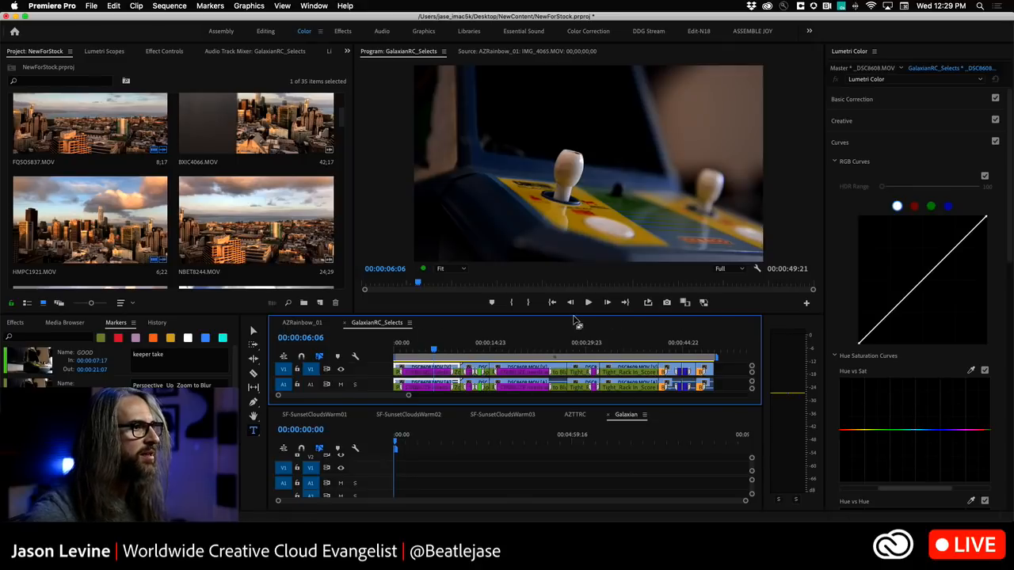
pyautogui.moveTo(573, 314); pyautogui.dragTo(573, 254)
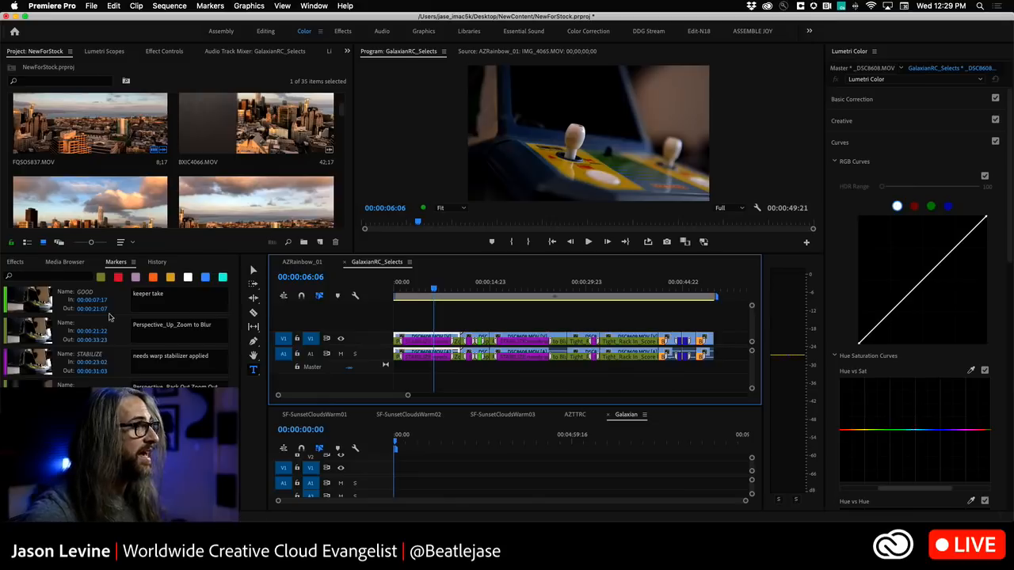
# Step: Filter the markers of the current clip by "stabi"
pyautogui.click(123, 265)
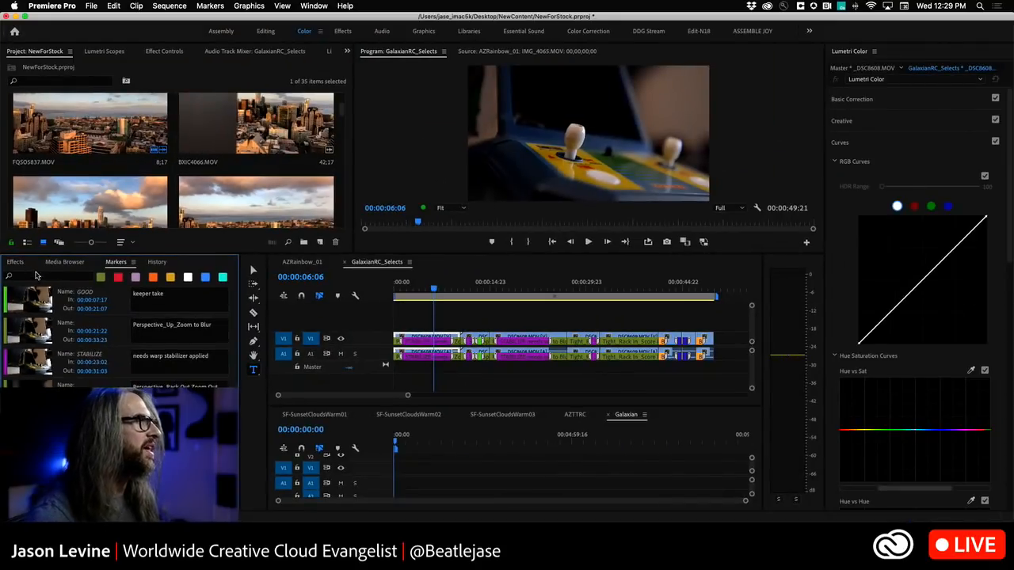
pyautogui.click(46, 277)
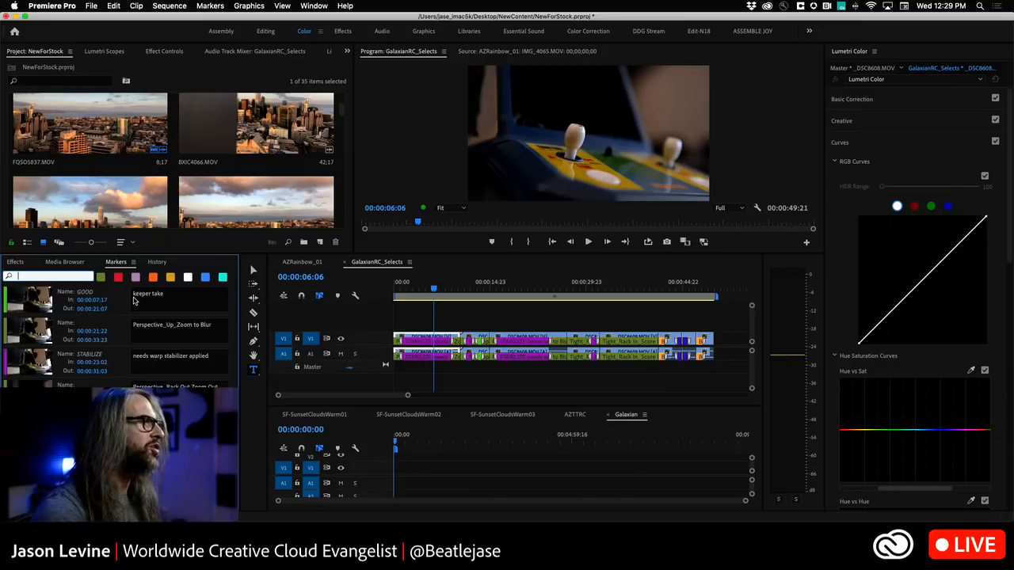
pyautogui.write('stabi')
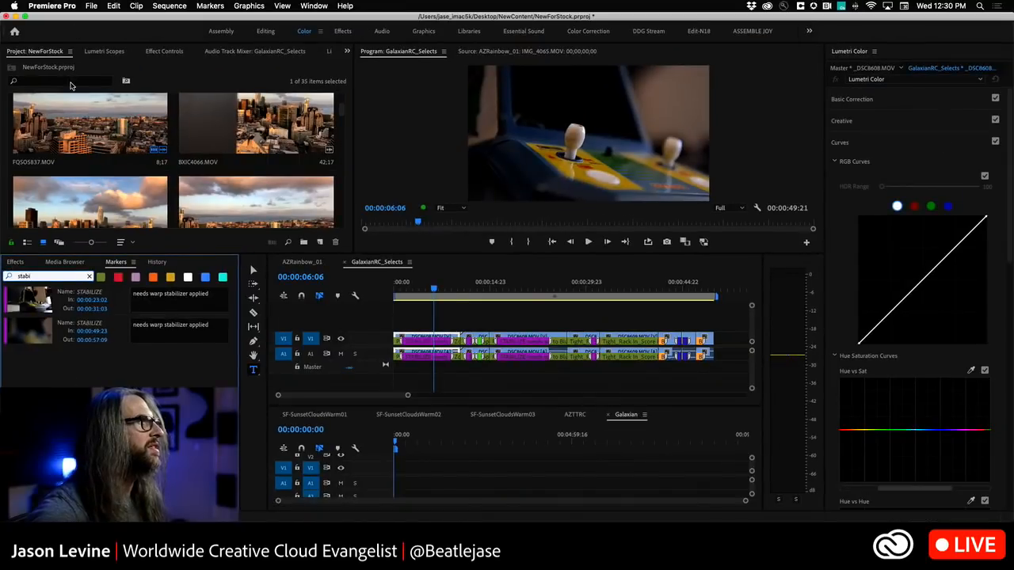
# Step: Search the project items for "stabi" and shrink the thumbnails so all matching clips fit in view
pyautogui.click(71, 81)
pyautogui.write('stabi')
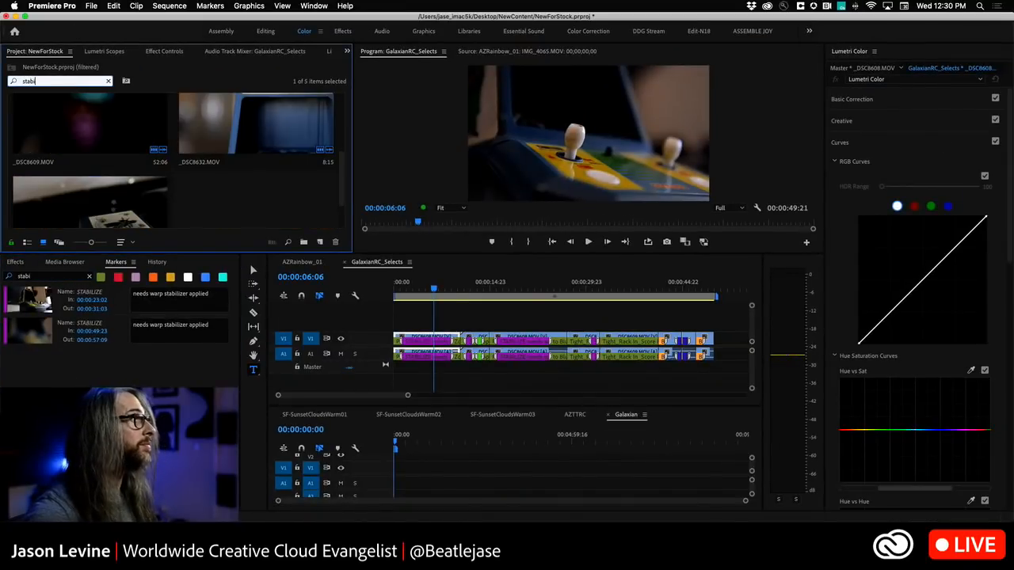
pyautogui.scroll(3, 203, 136)
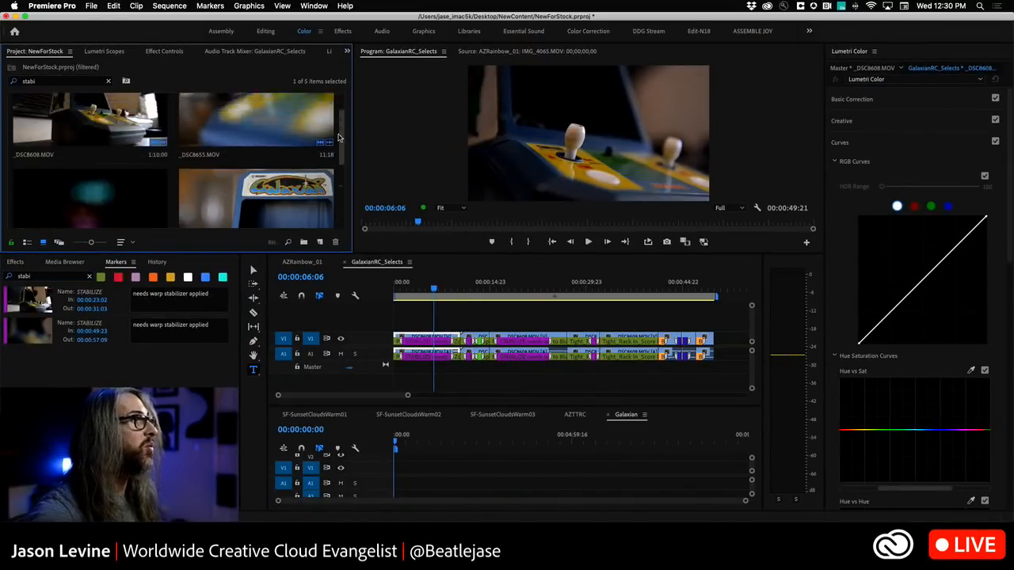
pyautogui.moveTo(91, 243); pyautogui.dragTo(69, 246)
pyautogui.click(43, 82)
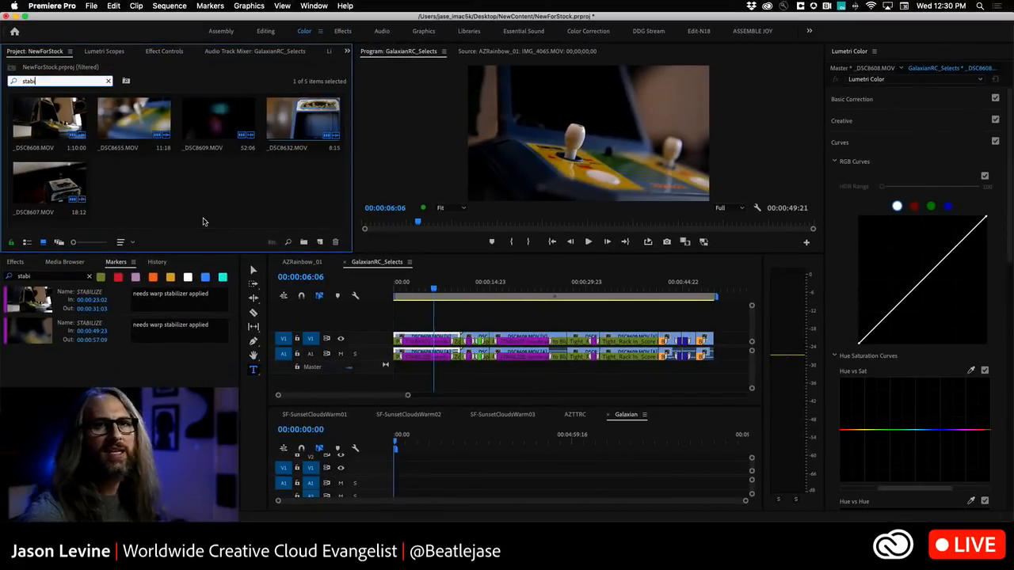
# Step: Search the project items for "best" and for "reject", and clear the search
pyautogui.click(109, 81)
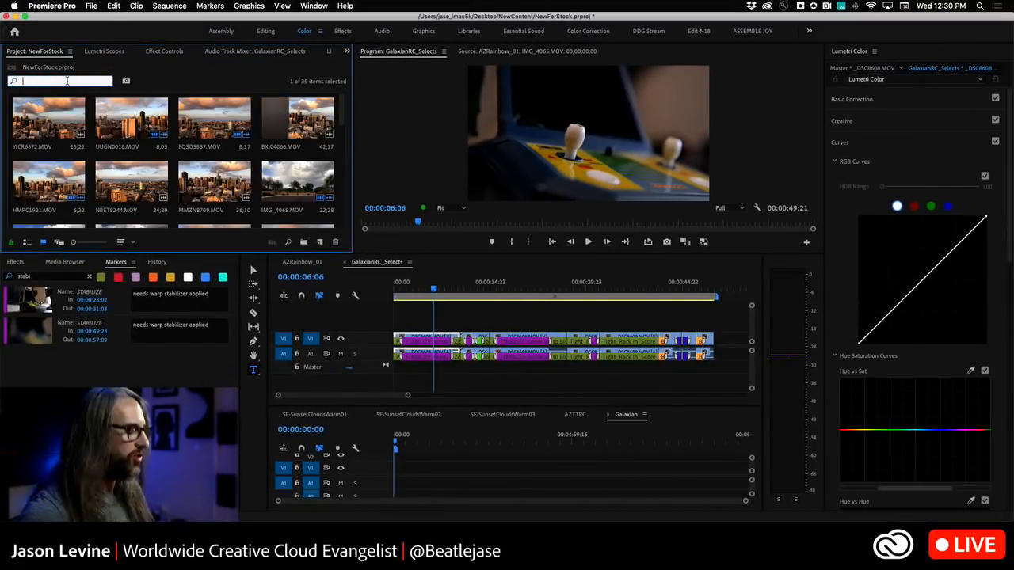
pyautogui.write('best')
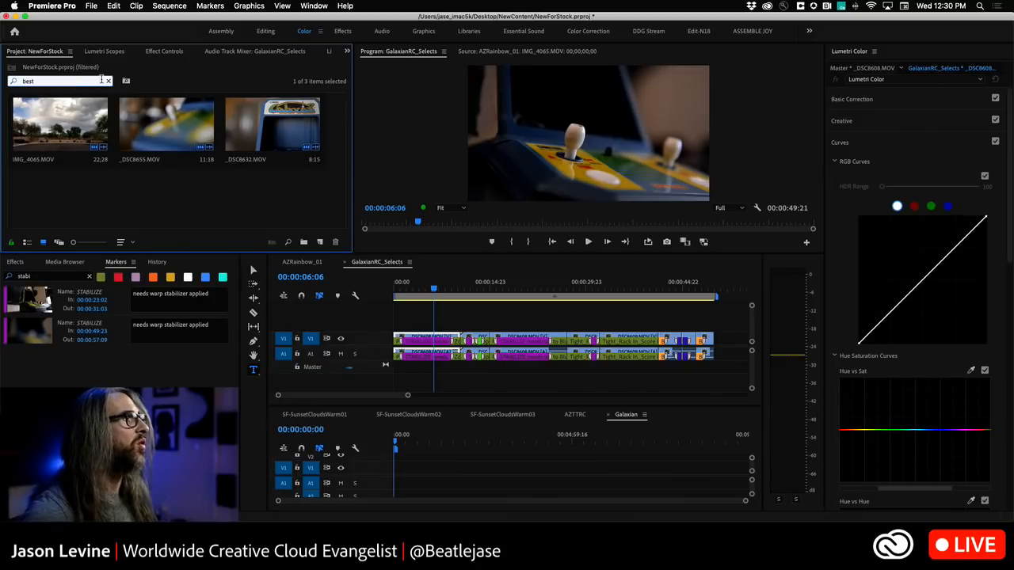
pyautogui.write('reject')
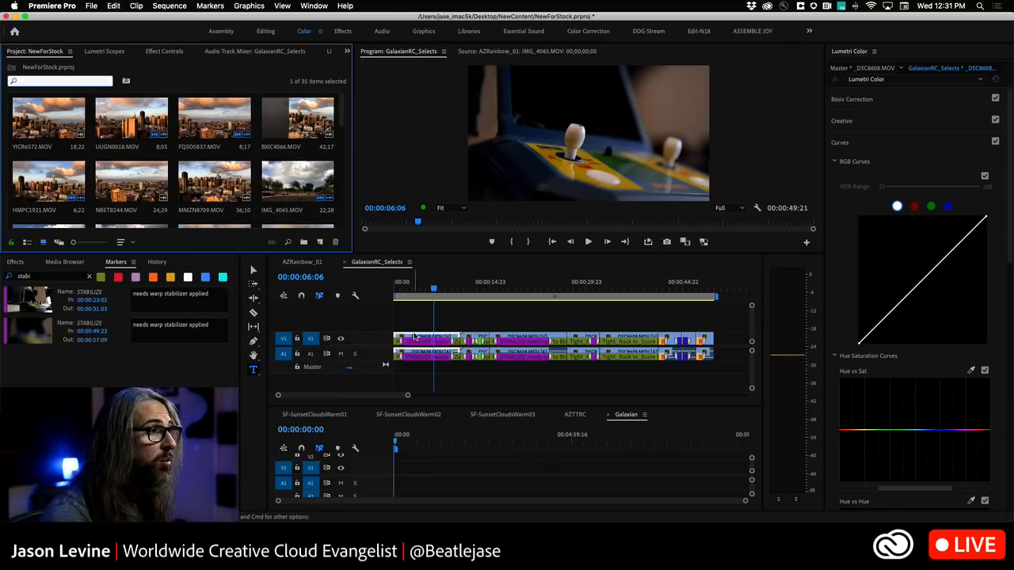
# Step: Zoom in on the _DSC8655.MOV clip at 00:00:42:06 in GalaxianRC_Selects and make the Video 1 track taller
pyautogui.moveTo(433, 293); pyautogui.dragTo(663, 299)
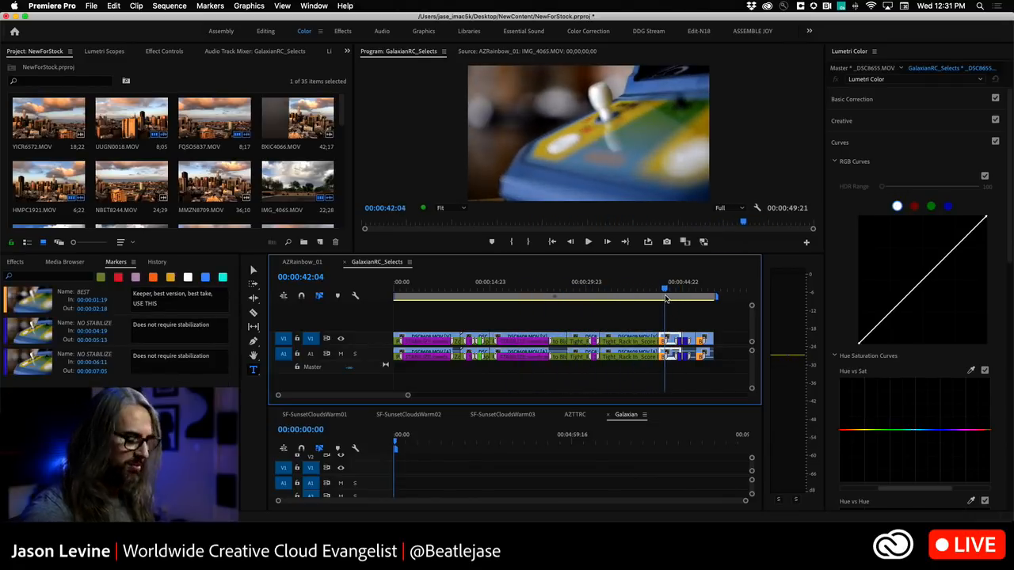
pyautogui.press('=')
pyautogui.press('=')
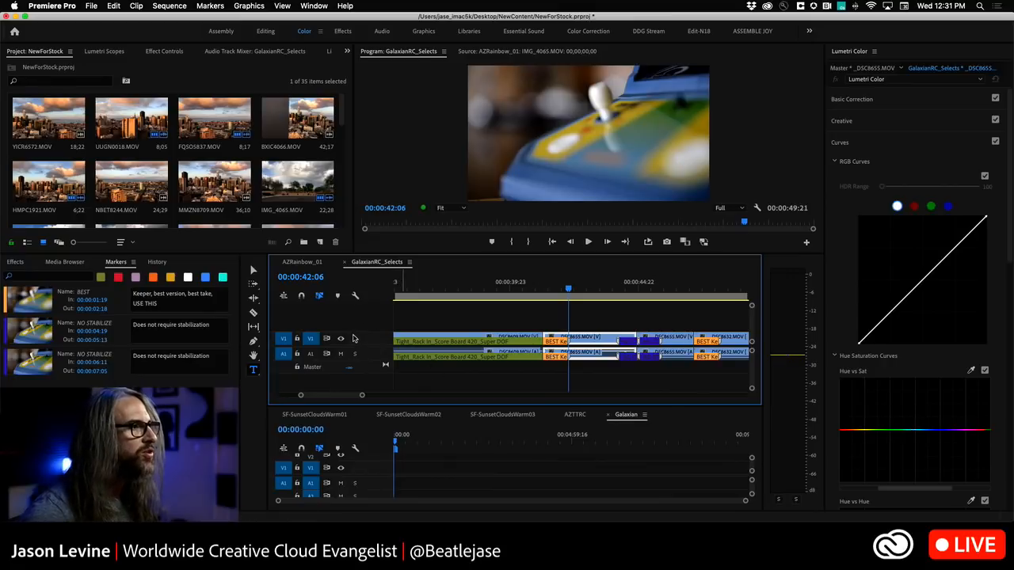
pyautogui.moveTo(353, 334)
pyautogui.mouseDown()
pyautogui.moveTo(354, 304)
pyautogui.moveTo(354, 316)
pyautogui.mouseUp()
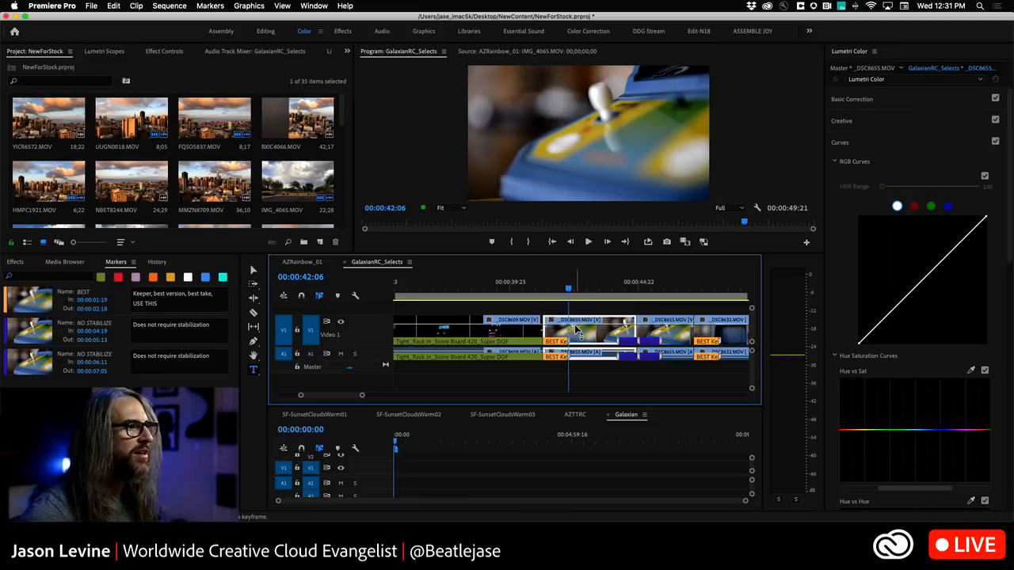
# Step: Copy the _DSC8655.MOV clip at the playhead from GalaxianRC_Selects to the start of the Galaxian sequence
pyautogui.moveTo(576, 326); pyautogui.dragTo(576, 345)
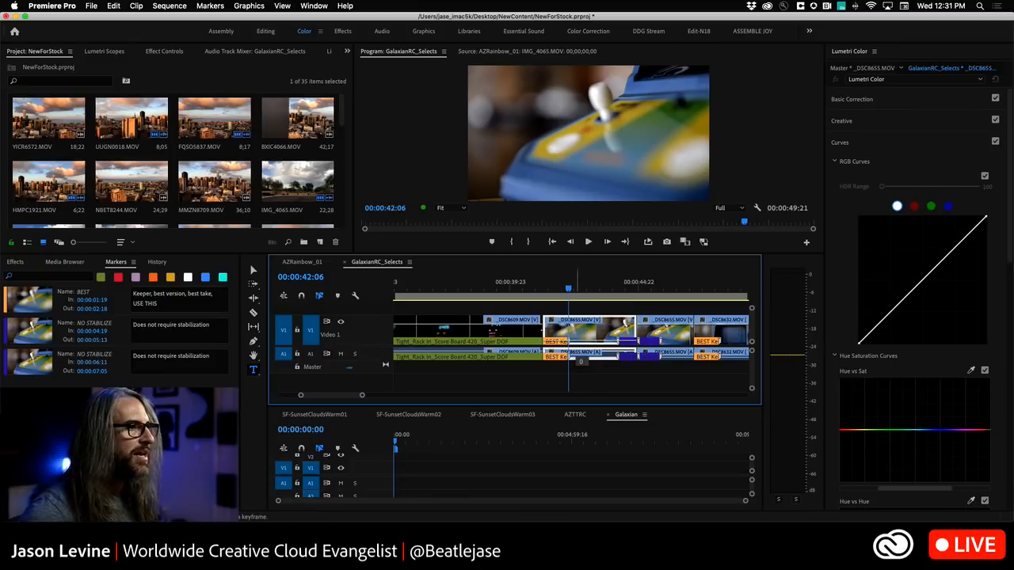
pyautogui.moveTo(585, 330); pyautogui.dragTo(390, 474)
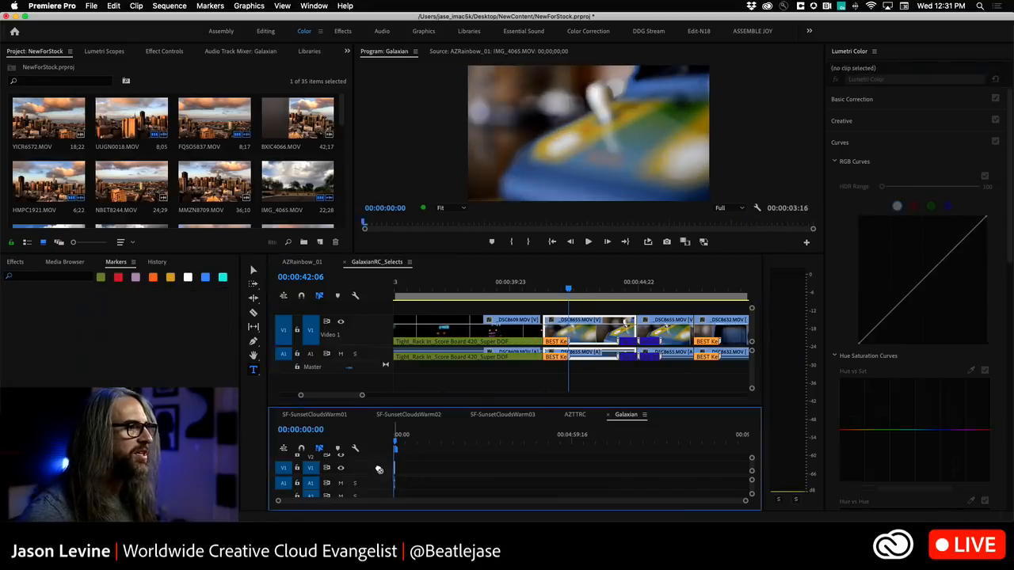
pyautogui.press('=')
pyautogui.press('=')
pyautogui.press('=')
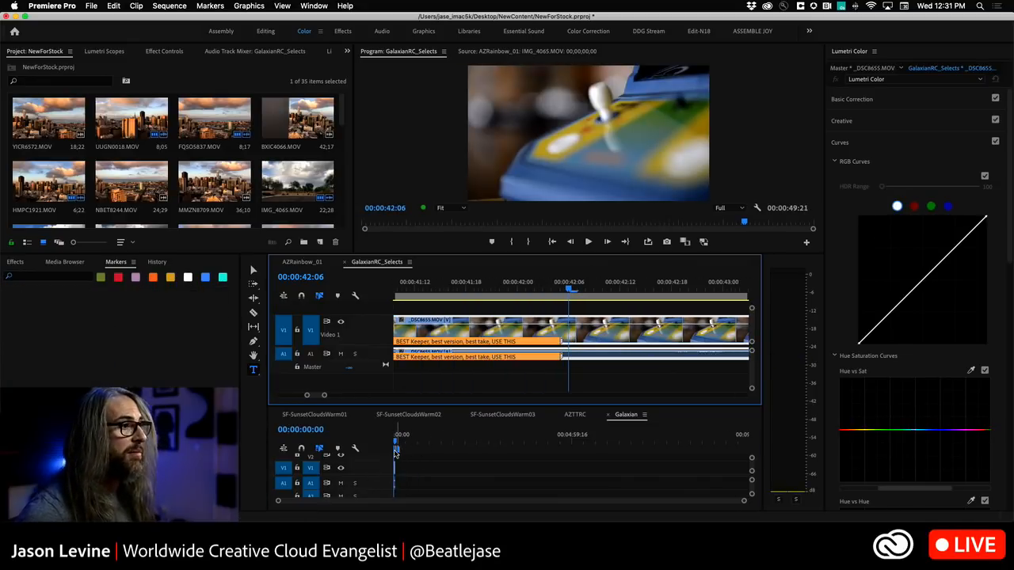
# Step: Copy the _DSC8632.MOV clip from the end of GalaxianRC_Selects to the Galaxian sequence, after its first clip
pyautogui.click(393, 441)
pyautogui.press('=')
pyautogui.press('=')
pyautogui.press('=')
pyautogui.press('=')
pyautogui.press('=')
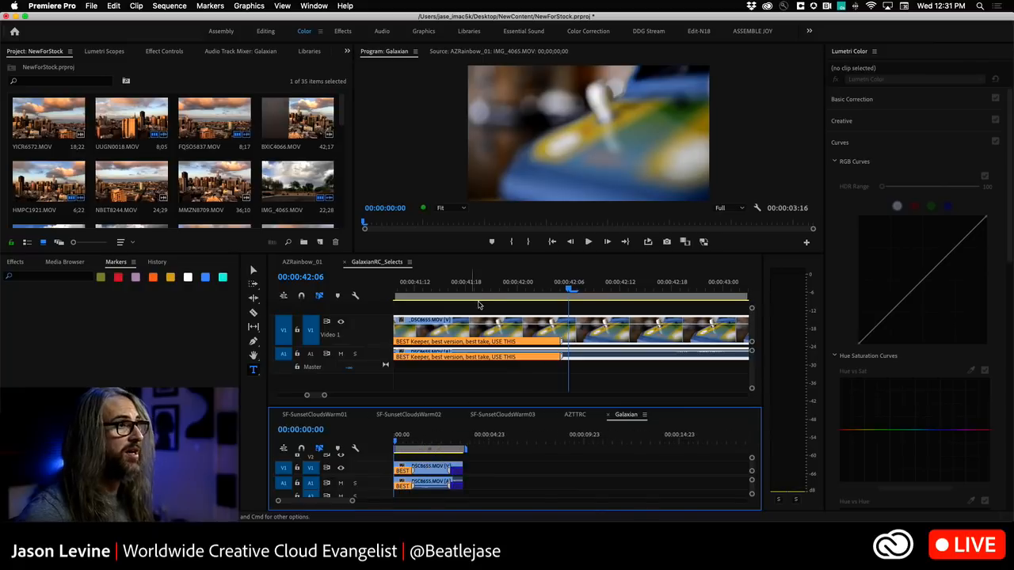
pyautogui.click(494, 273)
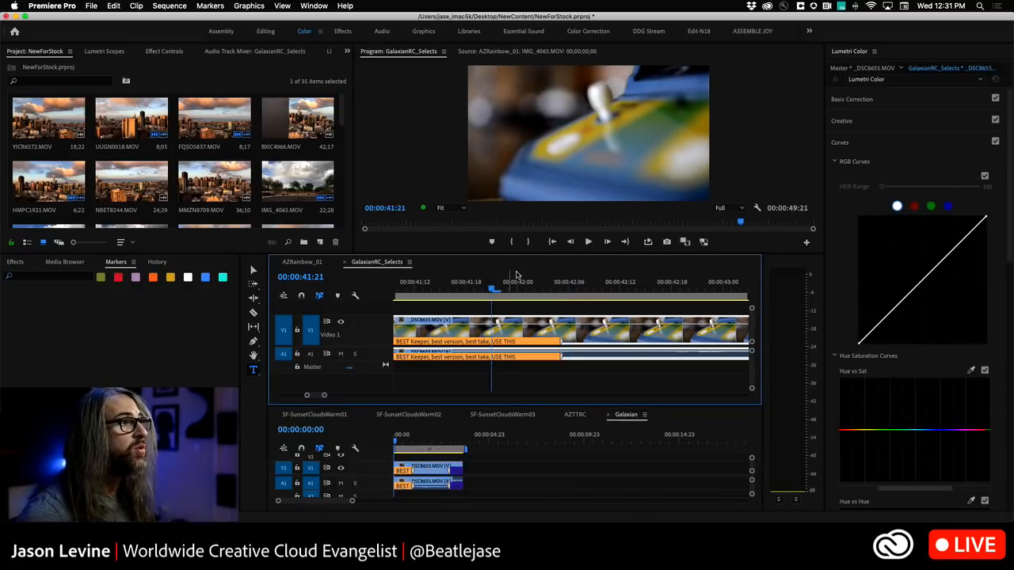
pyautogui.moveTo(491, 288); pyautogui.dragTo(542, 290)
pyautogui.press('-')
pyautogui.press('-')
pyautogui.press('-')
pyautogui.press('-')
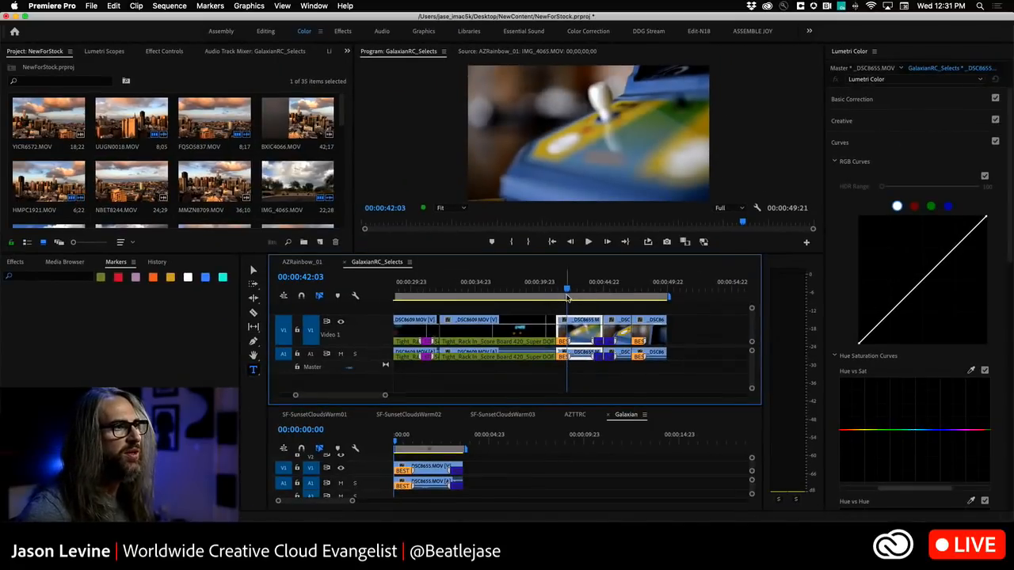
pyautogui.moveTo(567, 291); pyautogui.dragTo(655, 293)
pyautogui.moveTo(647, 333); pyautogui.dragTo(504, 472)
# Step: Copy the _DSC8607.MOV clip from GalaxianRC_Selects into Galaxian after _DSC8632.MOV and close the gaps between the clips with snapping
pyautogui.moveTo(654, 290); pyautogui.dragTo(545, 478)
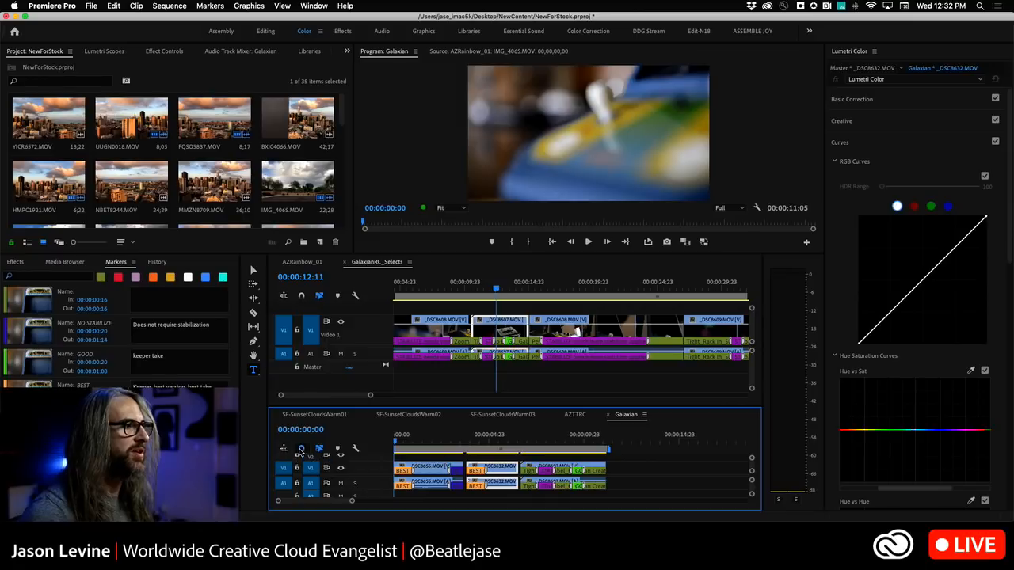
pyautogui.moveTo(504, 470); pyautogui.dragTo(502, 470)
pyautogui.moveTo(497, 468); pyautogui.dragTo(531, 468)
pyautogui.moveTo(496, 290); pyautogui.dragTo(395, 293)
pyautogui.moveTo(416, 342); pyautogui.dragTo(417, 467)
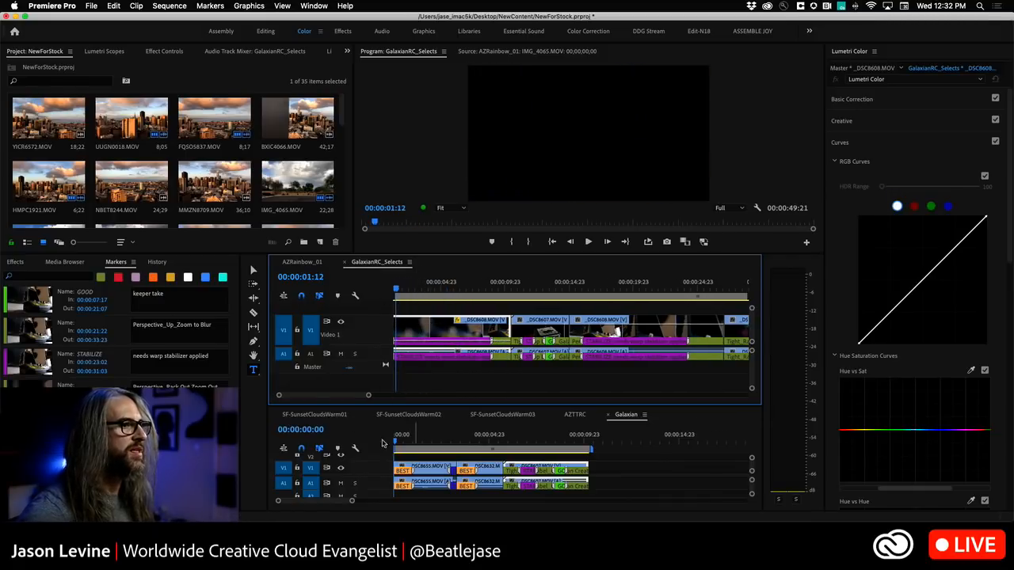
pyautogui.moveTo(406, 329); pyautogui.dragTo(622, 472)
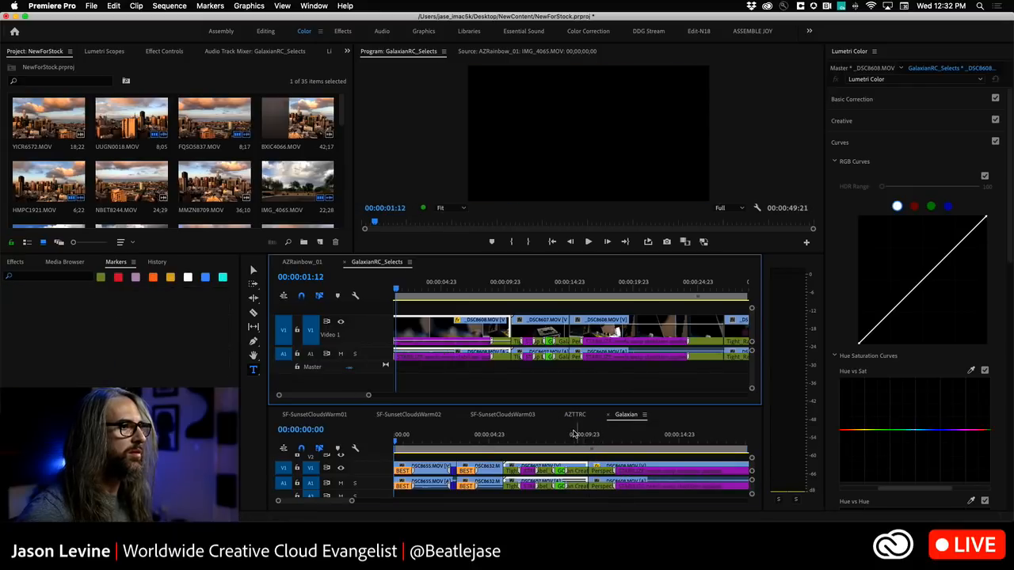
pyautogui.click(670, 436)
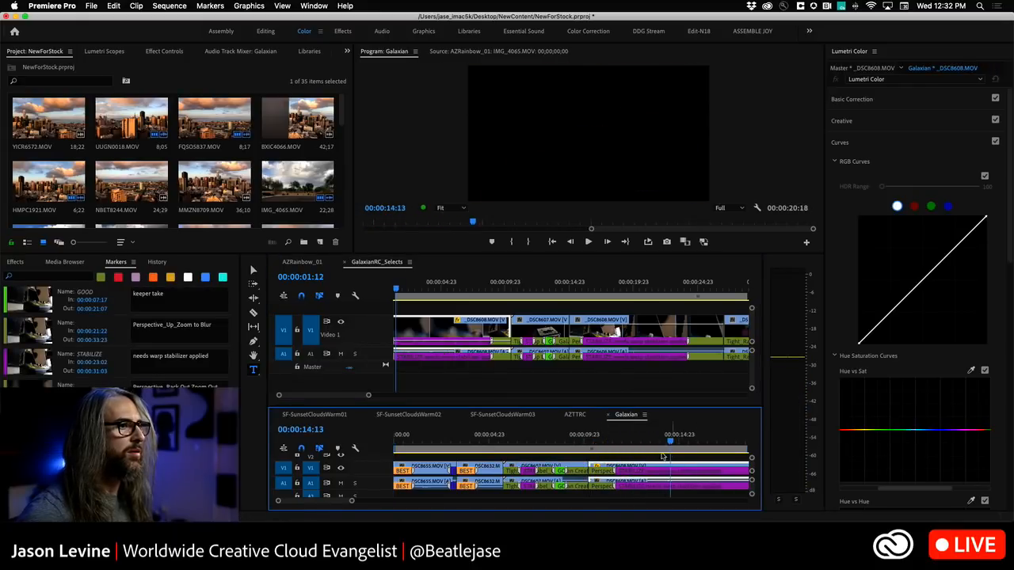
pyautogui.moveTo(602, 471)
pyautogui.mouseDown()
pyautogui.moveTo(697, 467)
pyautogui.moveTo(607, 469)
pyautogui.mouseUp()
pyautogui.moveTo(668, 442); pyautogui.dragTo(602, 442)
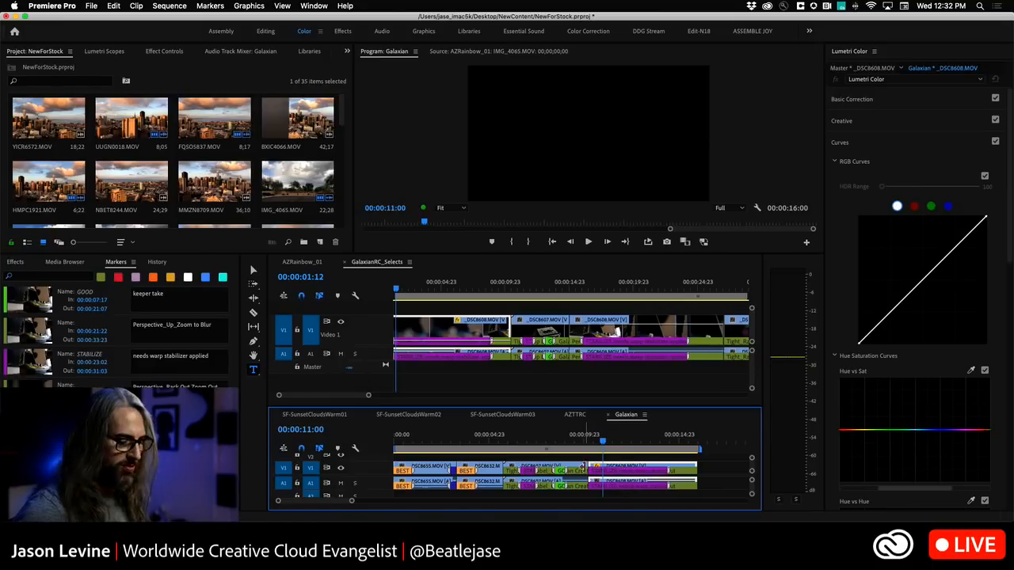
pyautogui.press('Delete')
# Step: Raise the opacity of the first _DSC8608.MOV clip in GalaxianRC_Selects and copy the clip to the end of the Galaxian sequence
pyautogui.moveTo(449, 343); pyautogui.dragTo(447, 311)
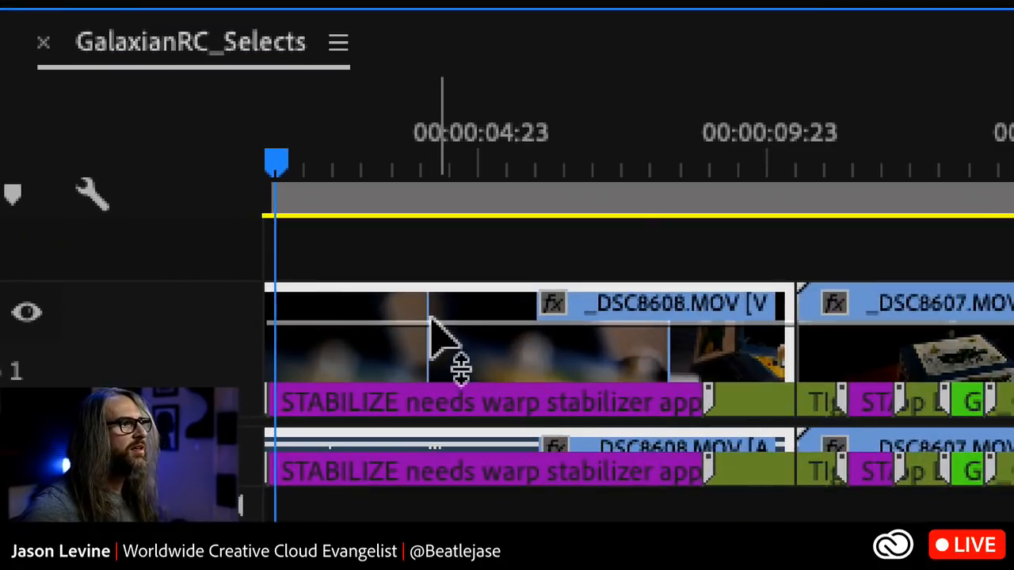
pyautogui.moveTo(430, 328)
pyautogui.mouseDown()
pyautogui.moveTo(430, 398)
pyautogui.moveTo(436, 314)
pyautogui.mouseUp()
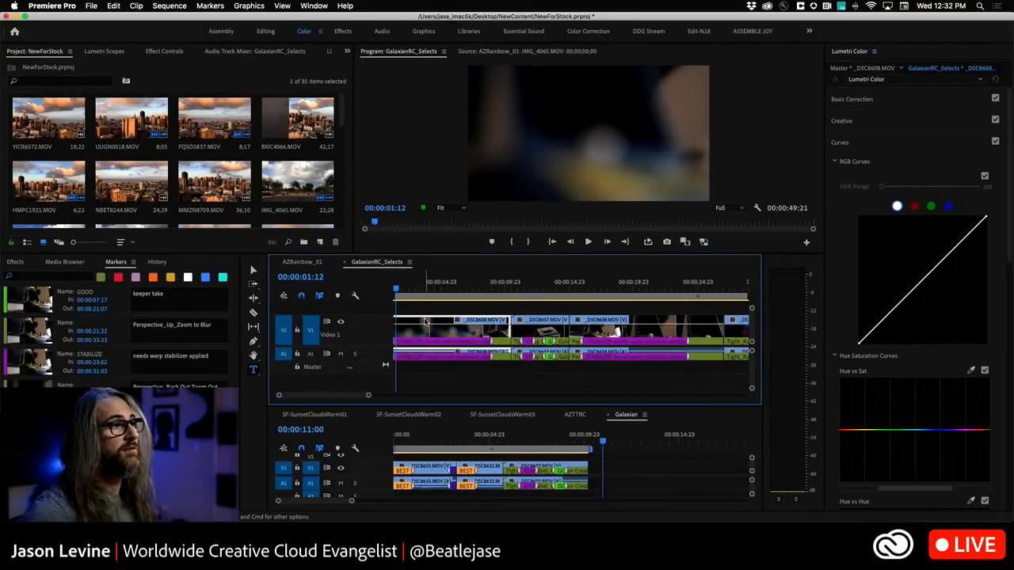
pyautogui.moveTo(434, 303); pyautogui.dragTo(661, 483)
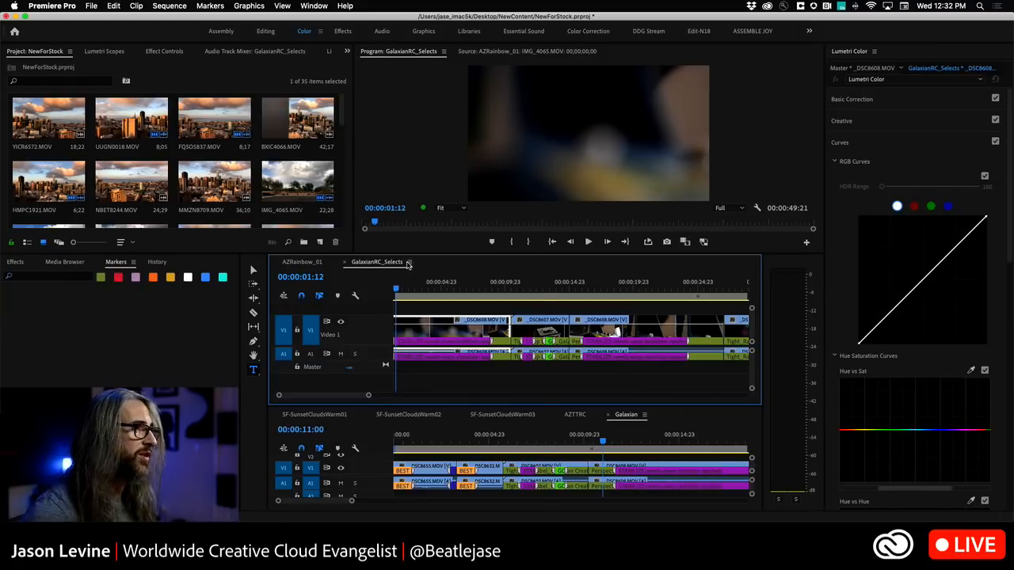
# Step: Ripple-trim the start of the _DSC8608.MOV clip in the Galaxian sequence to the playhead at 00:00:13:23
pyautogui.click(408, 262)
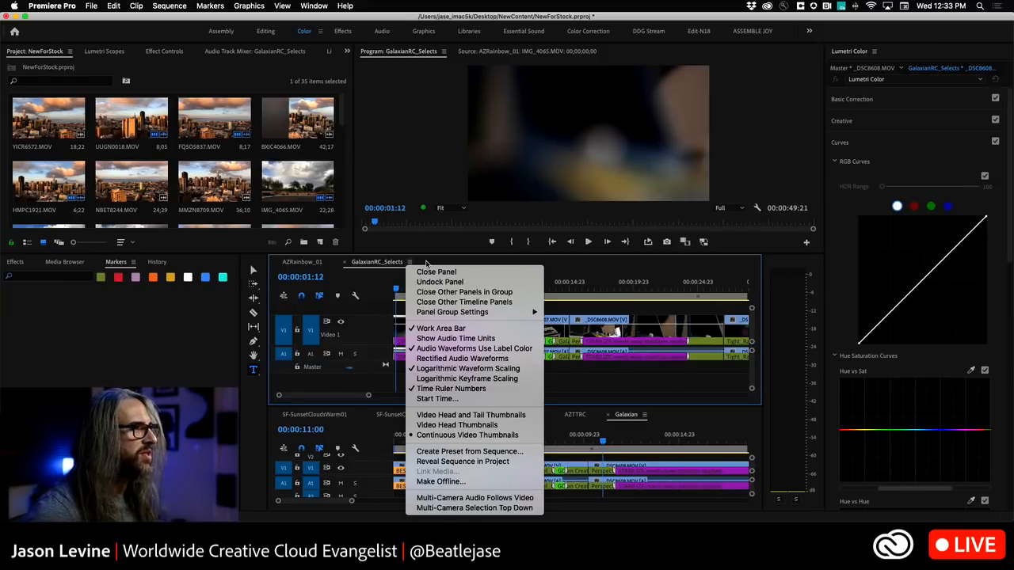
pyautogui.click(427, 264)
pyautogui.press('-')
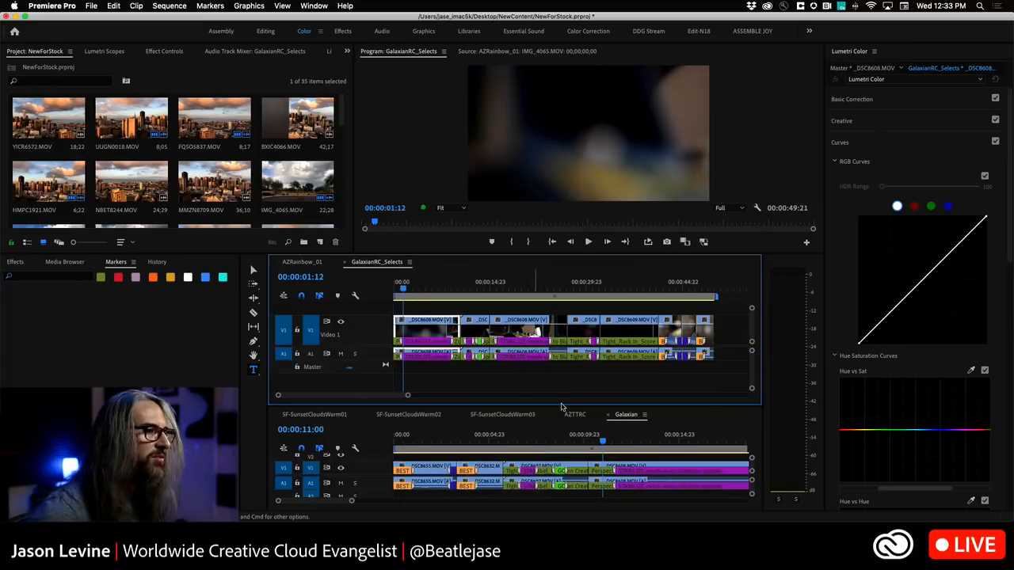
pyautogui.moveTo(601, 444); pyautogui.dragTo(659, 447)
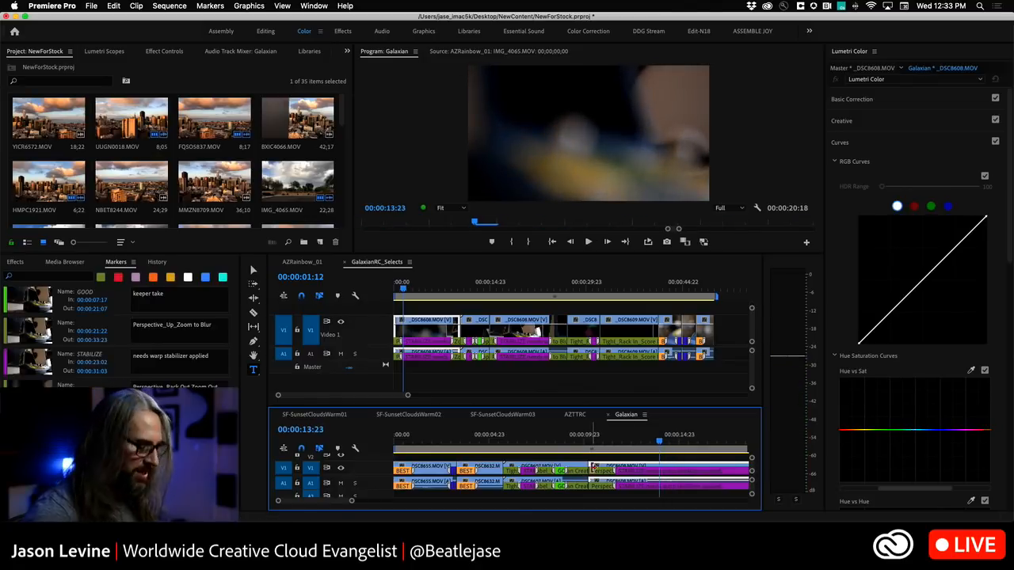
pyautogui.moveTo(593, 468); pyautogui.dragTo(663, 468)
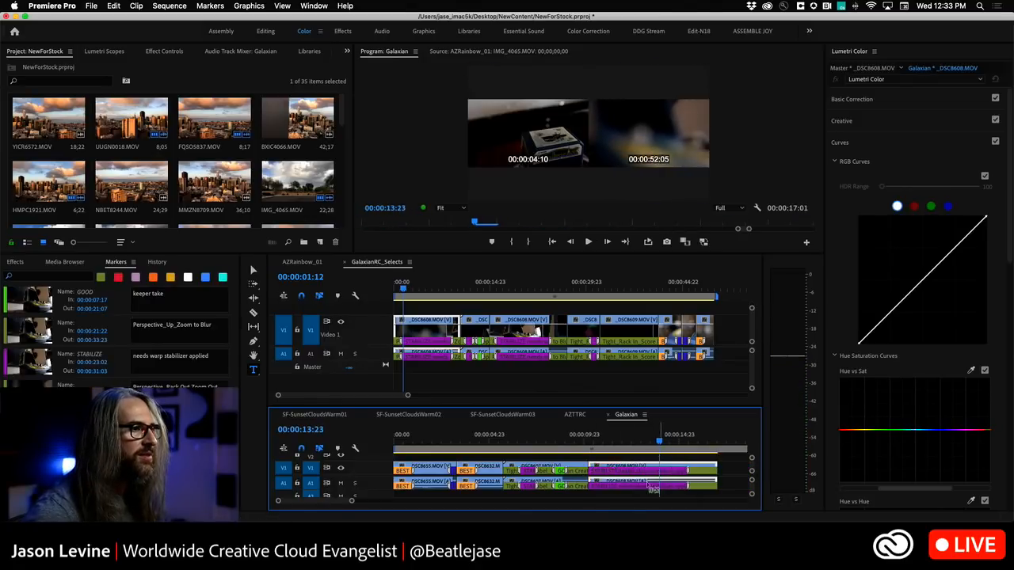
# Step: Copy the _DSC8655.MOV clip at 00:00:46:20 in GalaxianRC_Selects to the end of the Galaxian sequence
pyautogui.click(671, 295)
pyautogui.moveTo(671, 295); pyautogui.dragTo(693, 292)
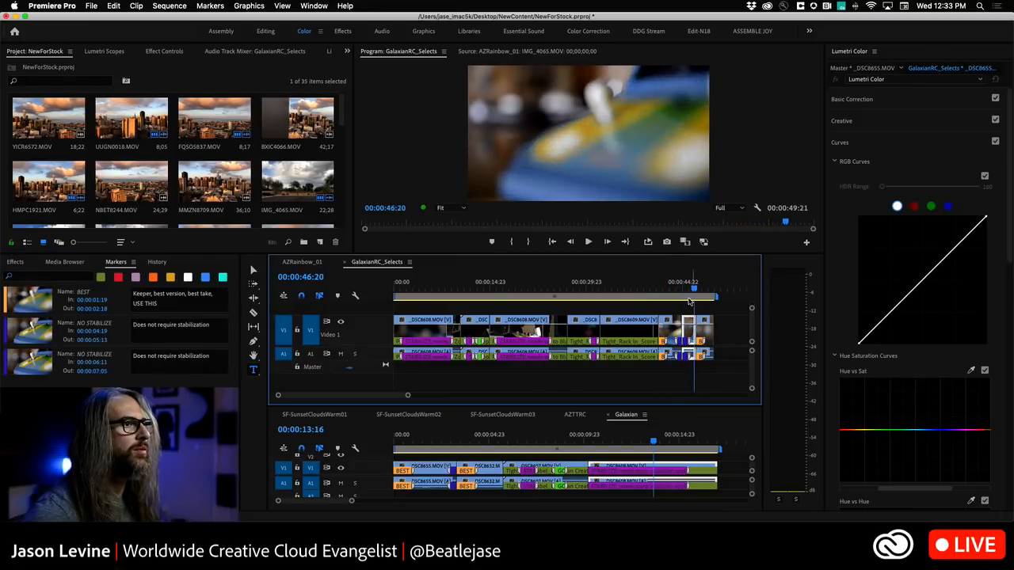
pyautogui.moveTo(689, 334); pyautogui.dragTo(729, 468)
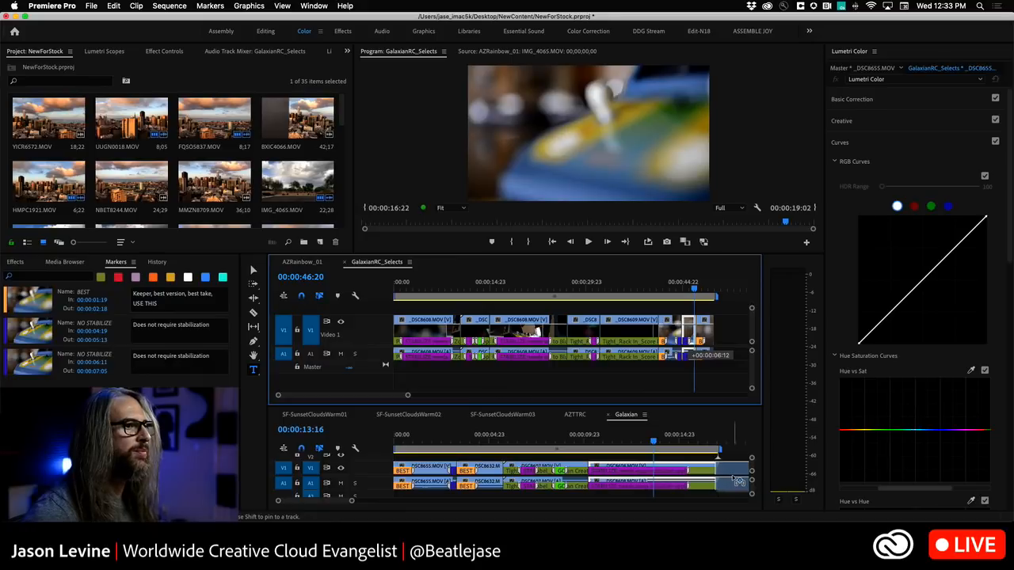
pyautogui.press('\\')
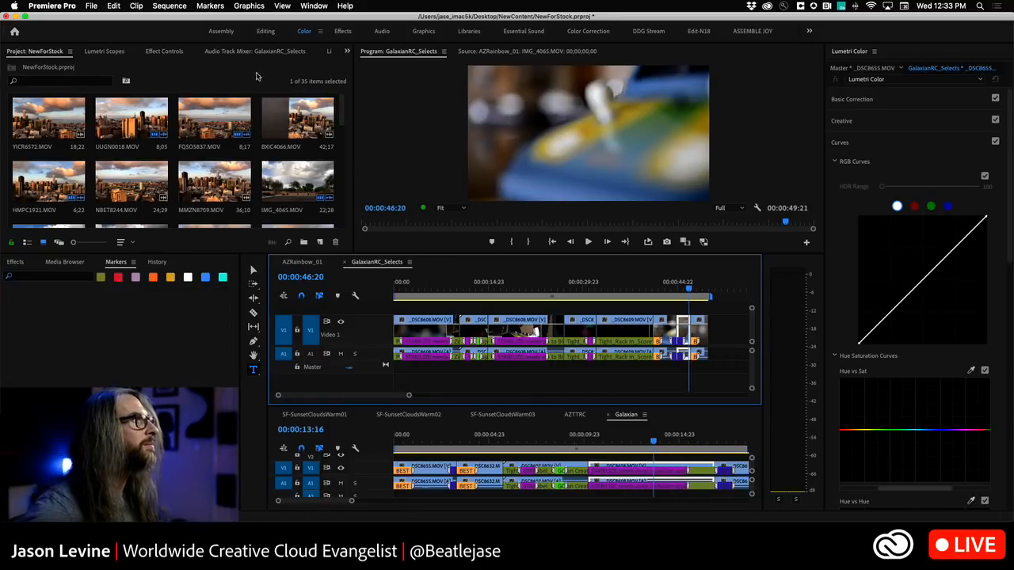
# Step: Return the Galaxian playhead to the start and lower the Master level in the Audio Track Mixer to -100.0
pyautogui.click(247, 53)
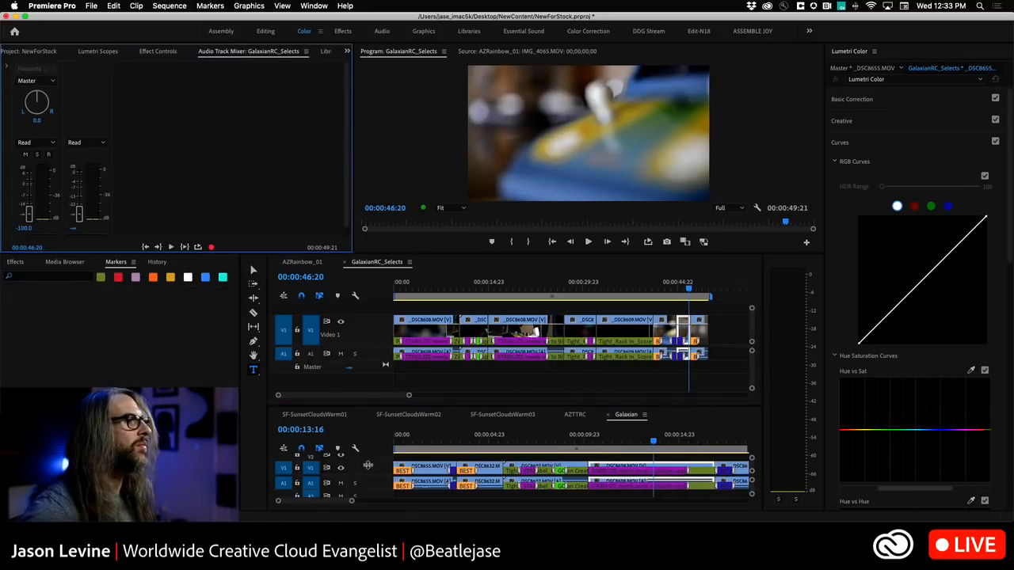
pyautogui.moveTo(654, 440); pyautogui.dragTo(378, 452)
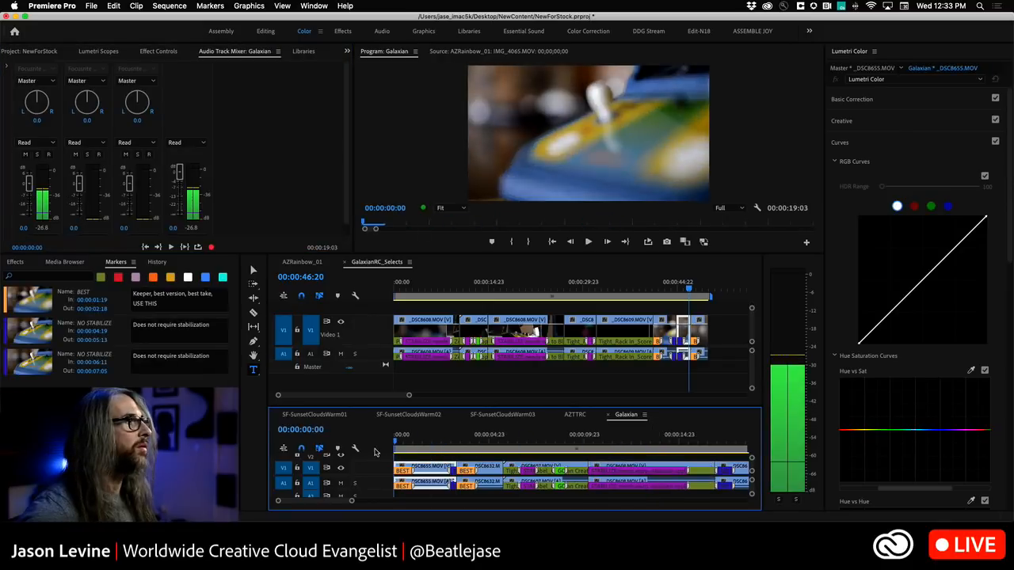
pyautogui.moveTo(180, 173); pyautogui.dragTo(183, 267)
# Step: Play the Galaxian sequence through to its end with the Program monitor maximized, and restore the workspace layout
pyautogui.press('space')
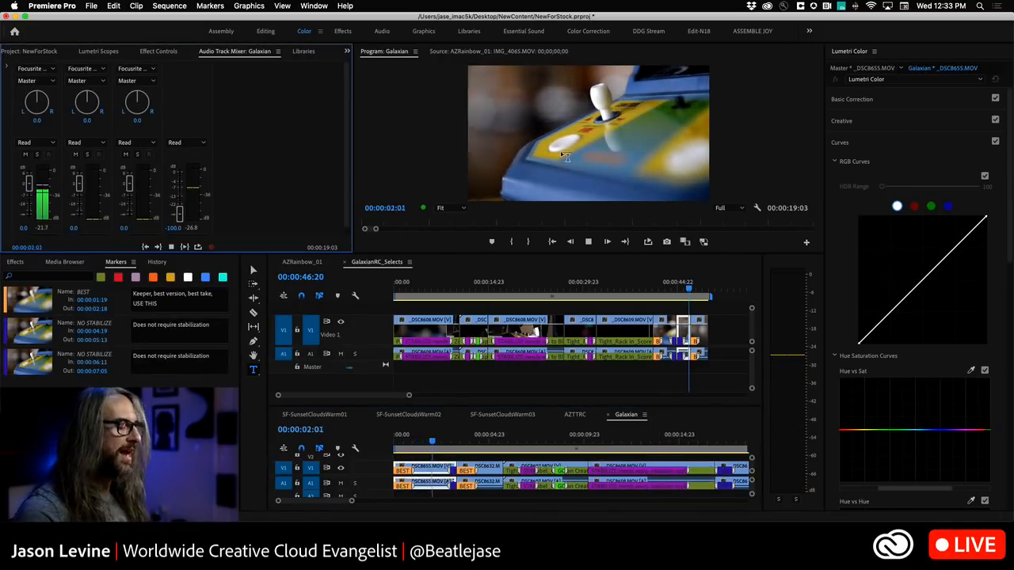
pyautogui.press('`')
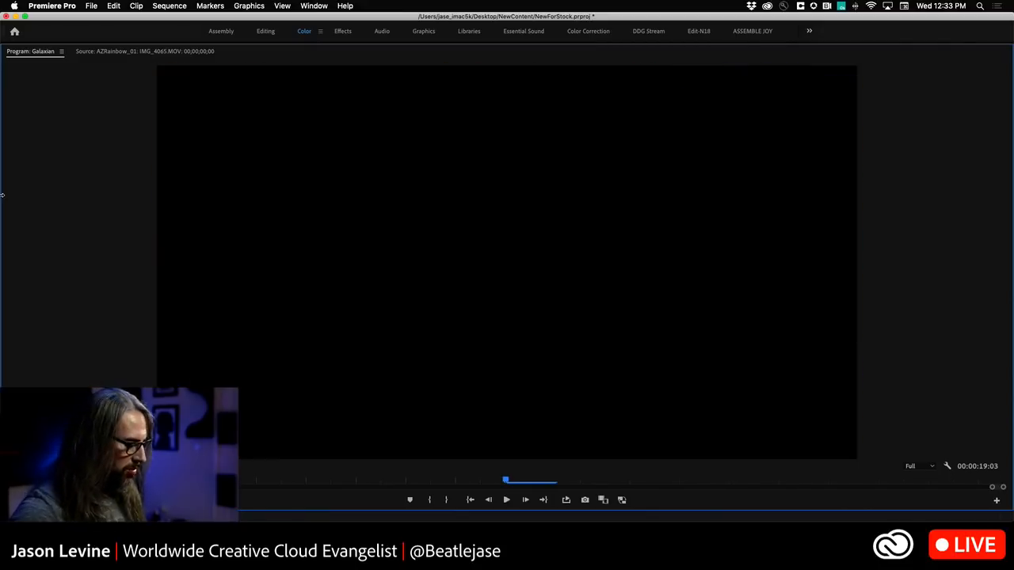
pyautogui.press('`')
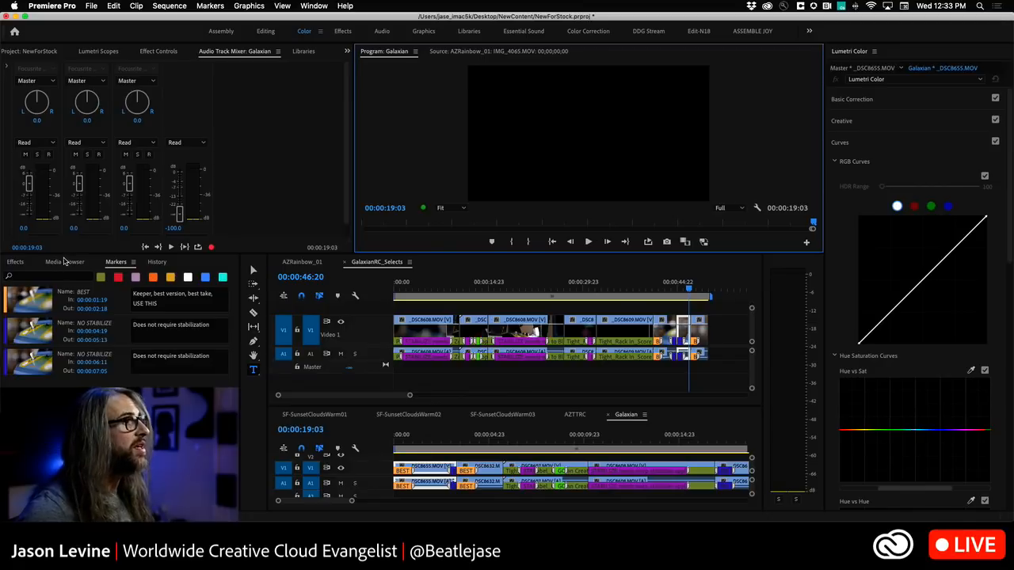
# Step: Search the project items for "stabi" and select the _DSC8655.MOV clip among the matches
pyautogui.click(32, 53)
pyautogui.click(47, 81)
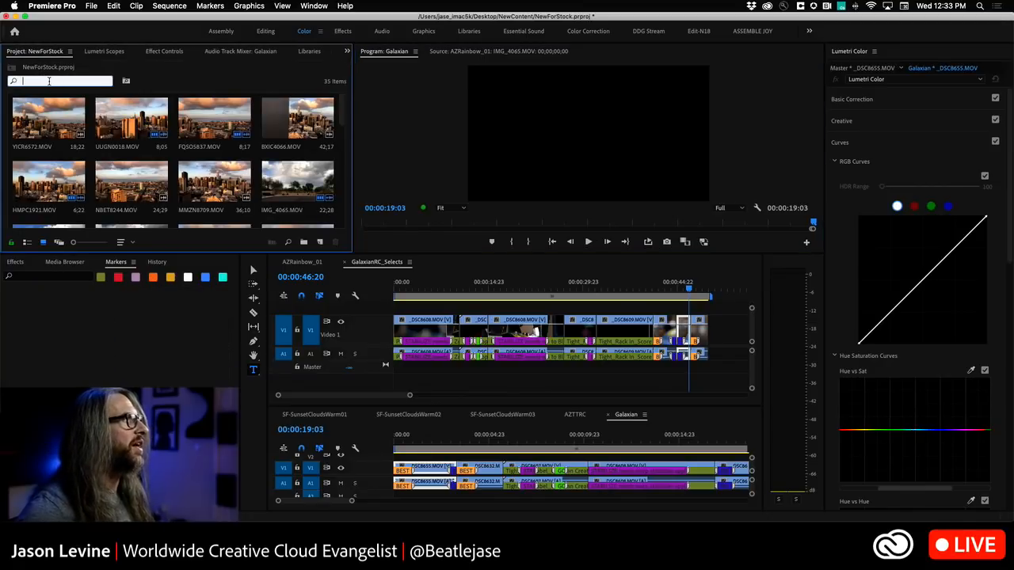
pyautogui.write('stabi')
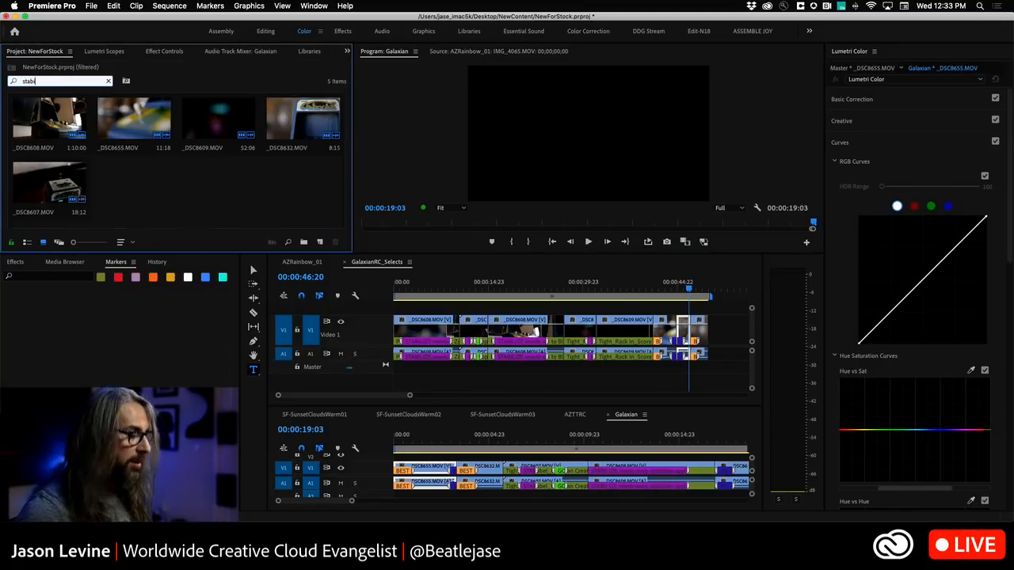
pyautogui.click(125, 120)
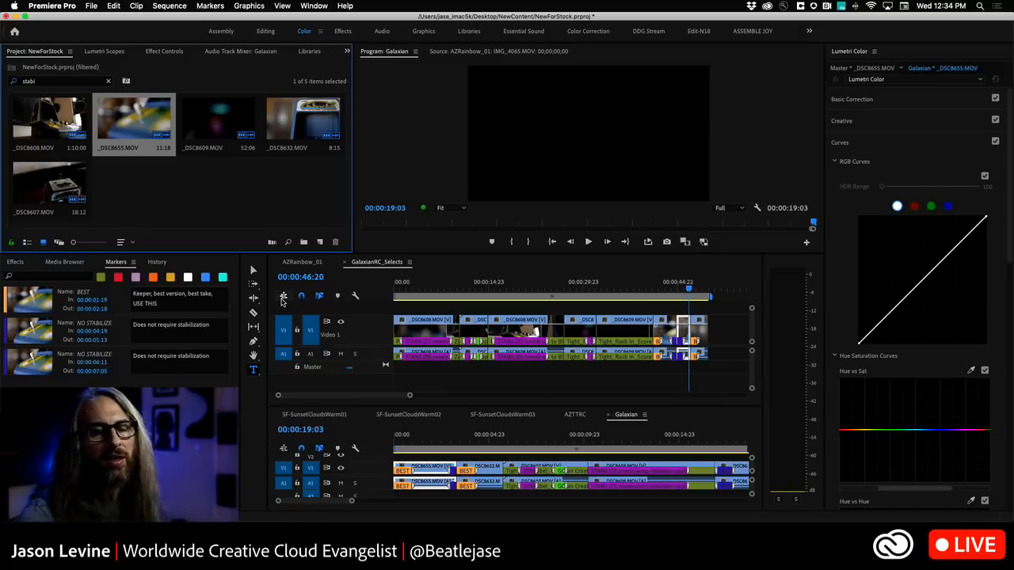
# Step: Switch to Prelude, open the Ingest window and enable transferring clips to the primary destination, leaving transcoding off
pyautogui.press('super+Tab')
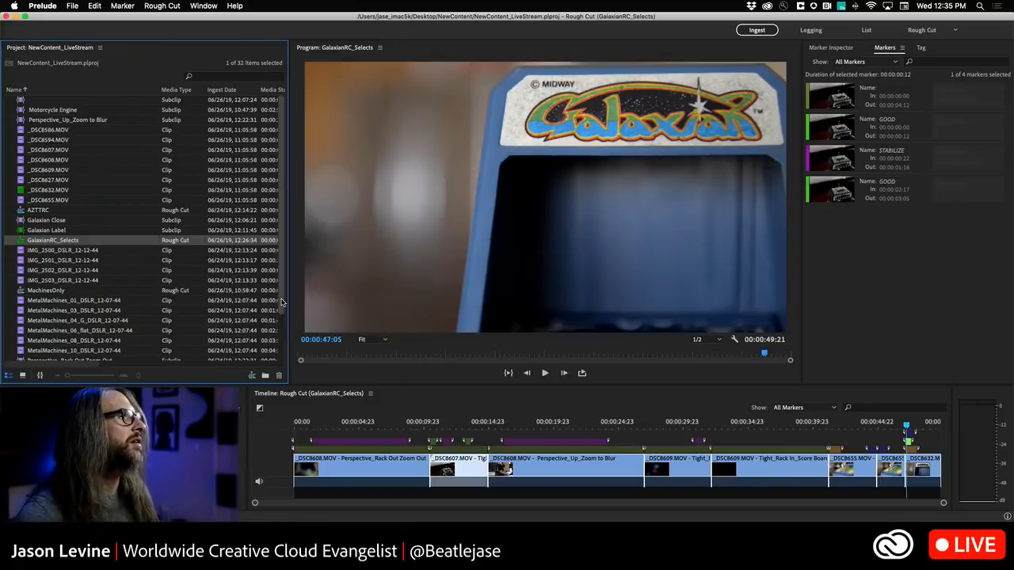
pyautogui.click(775, 31)
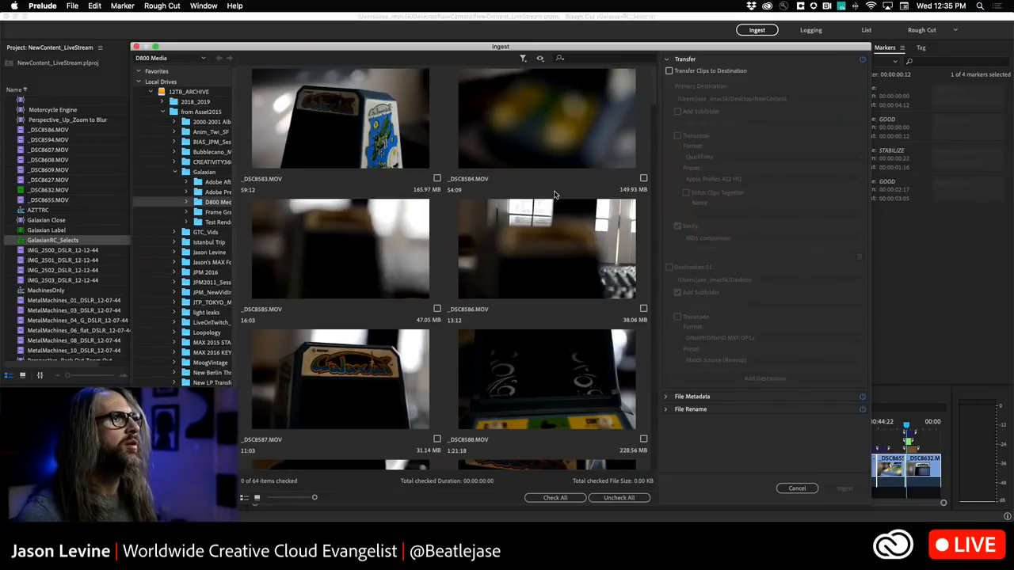
pyautogui.click(669, 72)
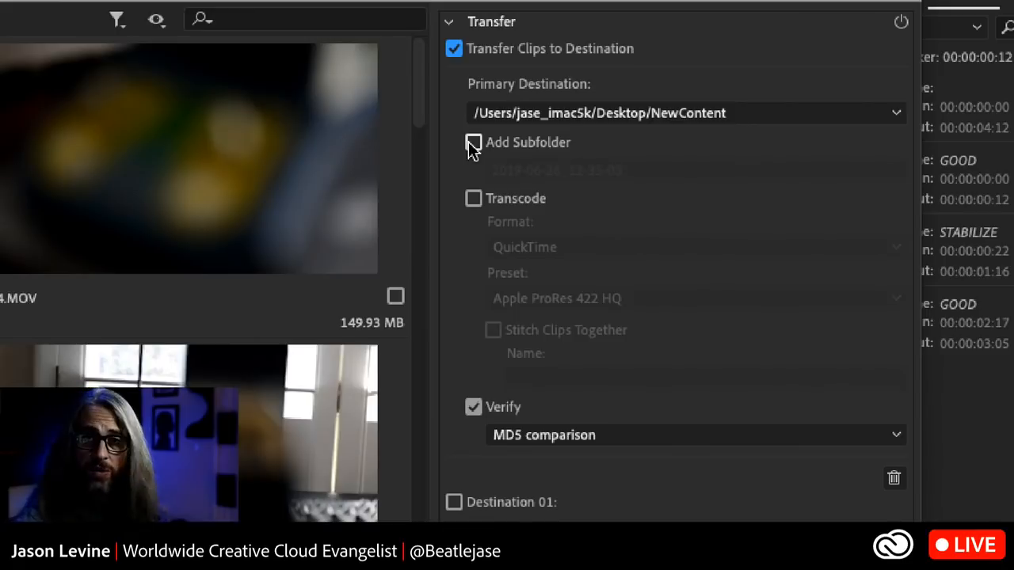
pyautogui.click(473, 198)
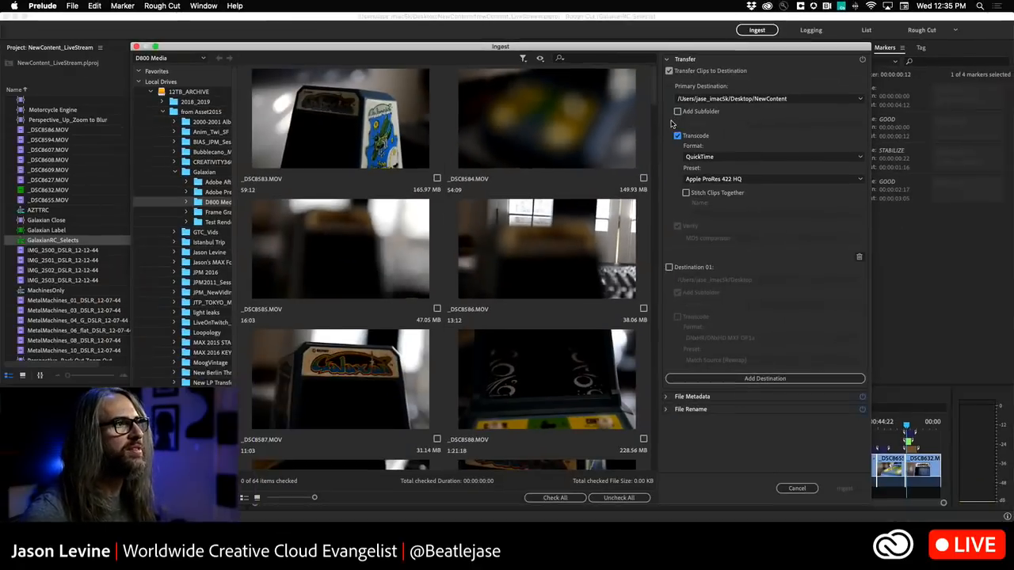
pyautogui.click(677, 136)
# Step: Turn on adding file metadata for the ingest and apply it to the primary destination only
pyautogui.click(667, 397)
pyautogui.click(669, 409)
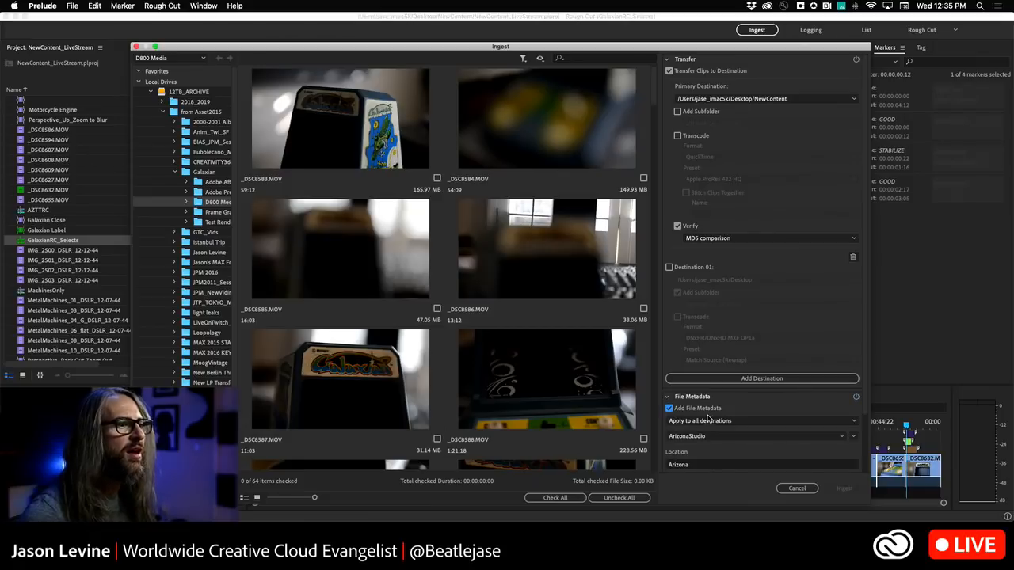
pyautogui.click(813, 420)
pyautogui.click(788, 434)
pyautogui.scroll(-3, 784, 423)
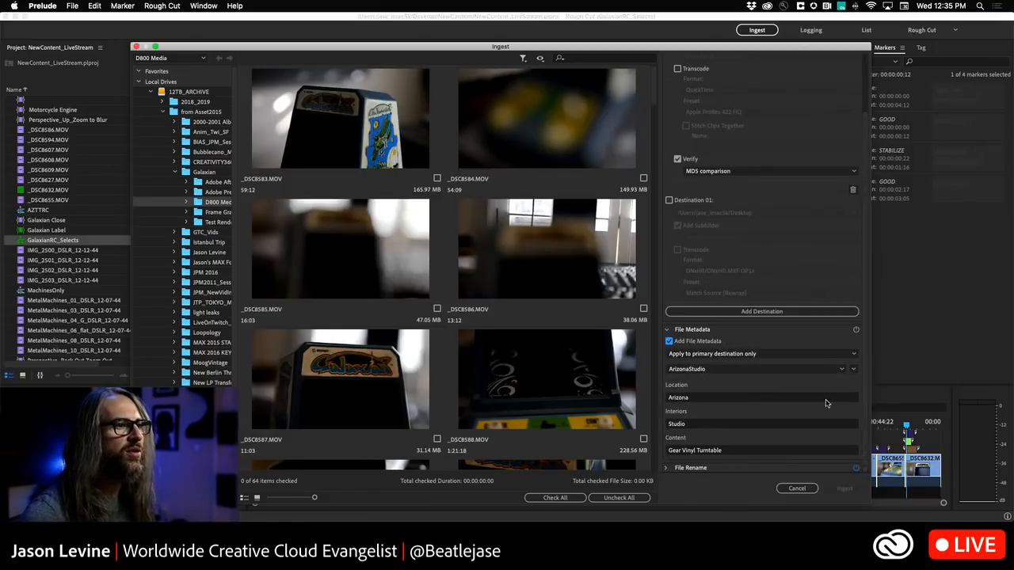
# Step: Choose the FinlandShop preset for the file metadata and review its fields
pyautogui.click(853, 369)
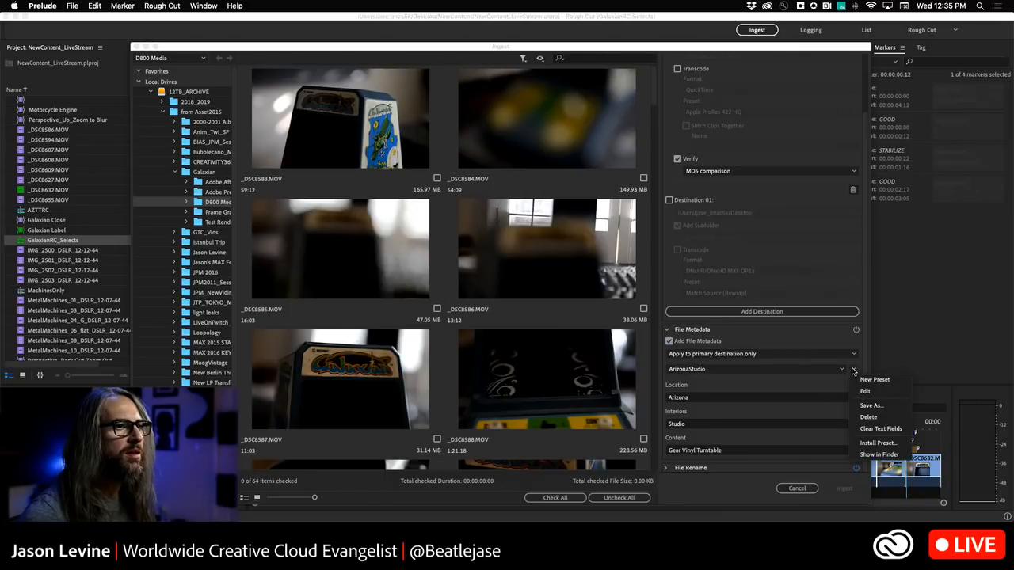
pyautogui.click(841, 369)
pyautogui.click(749, 412)
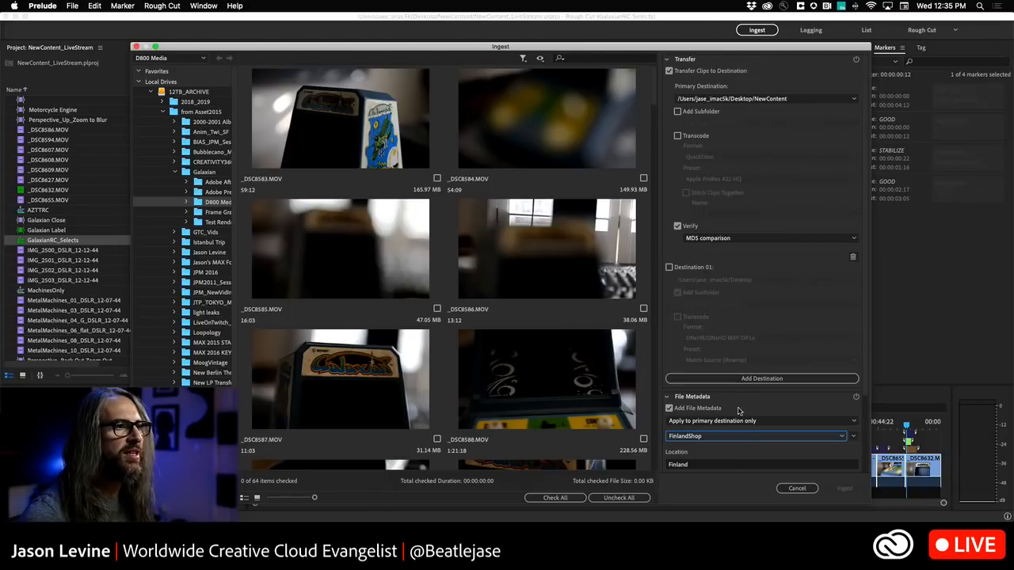
pyautogui.scroll(-5, 832, 456)
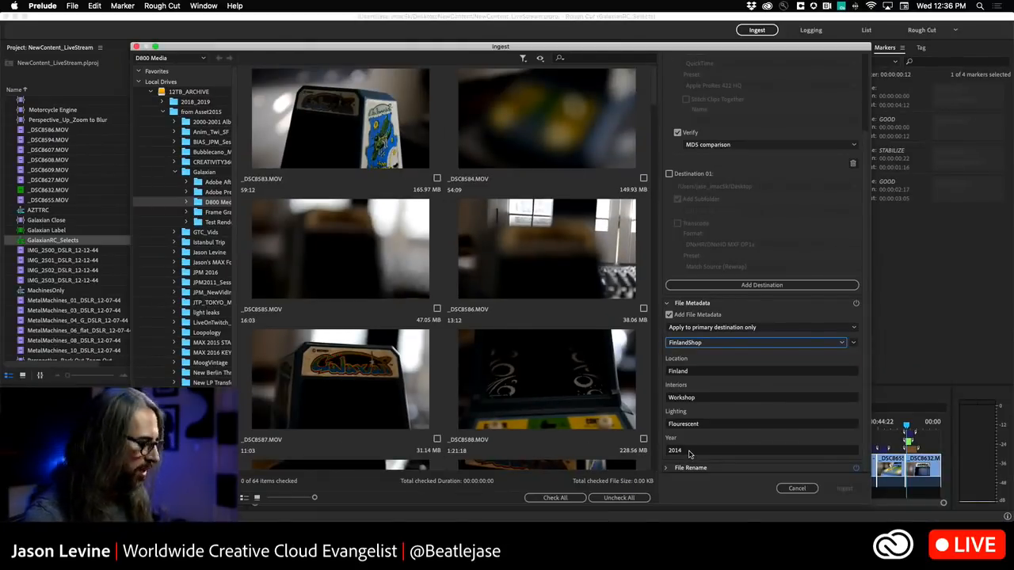
# Step: Switch to Premiere Pro and search the project items for "flour"
pyautogui.press('super+Tab')
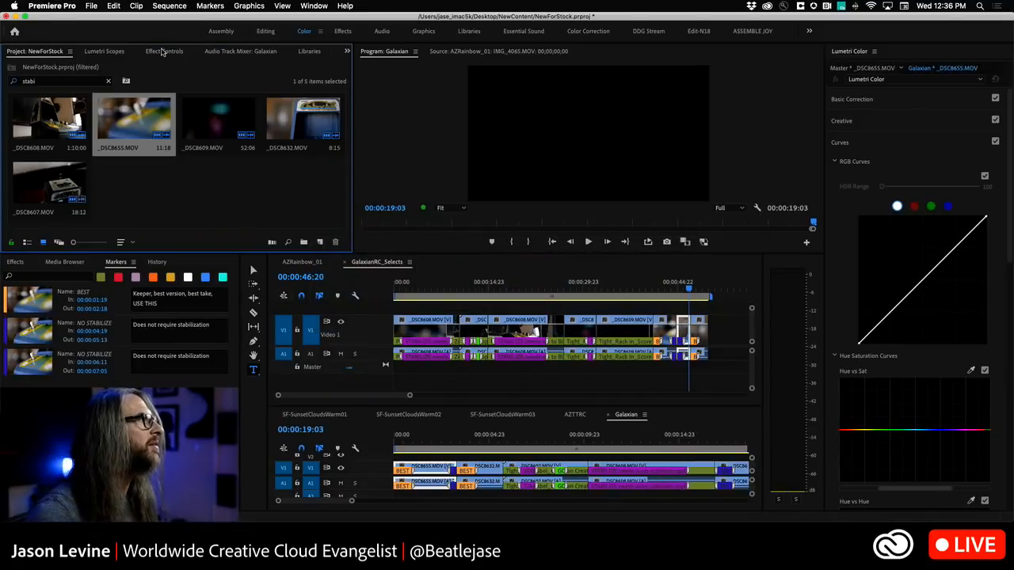
pyautogui.click(87, 81)
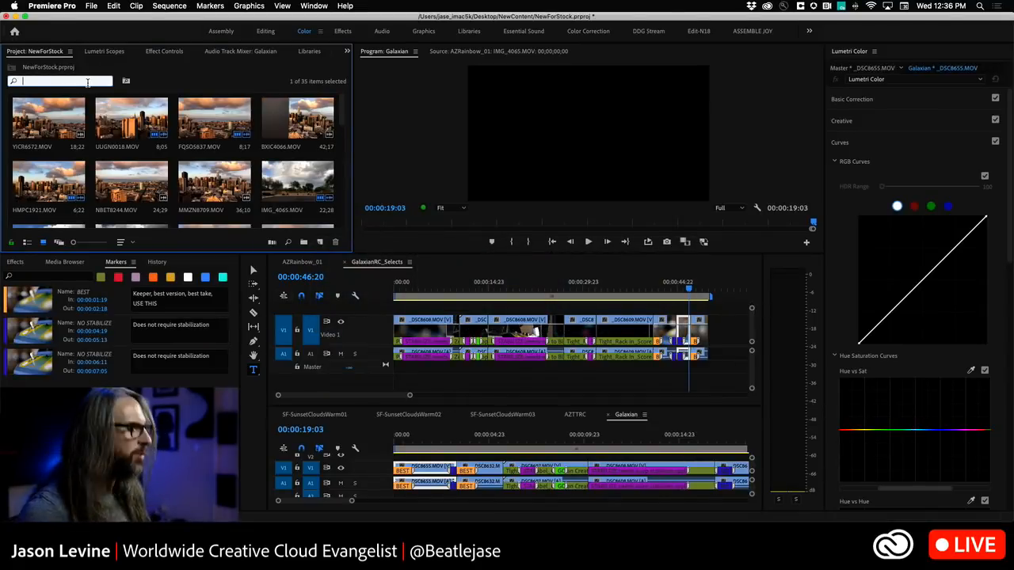
pyautogui.write('floor')
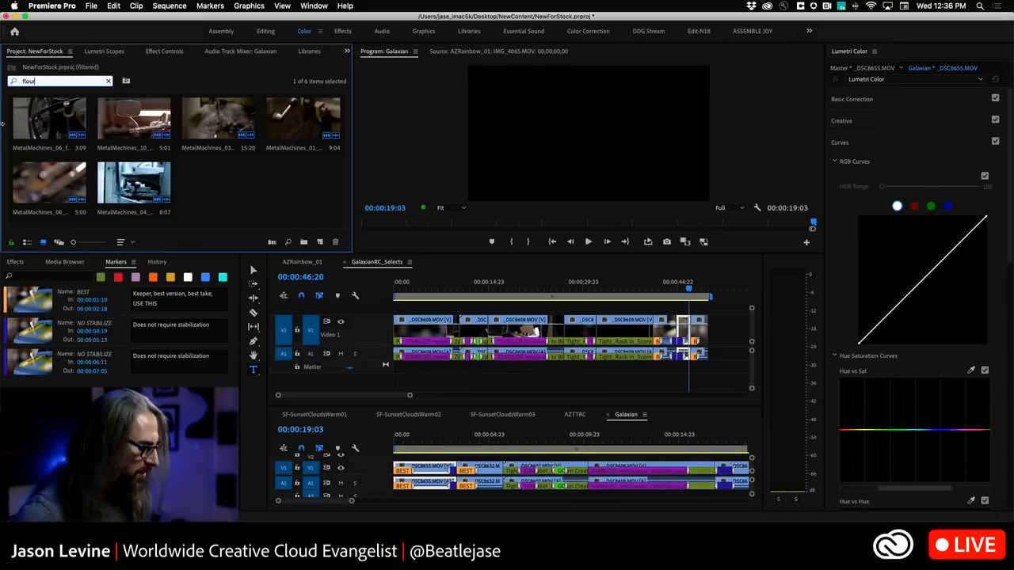
# Step: Return to Prelude's Ingest window, enable file renaming with the FN_DSLR_Time preset, and cancel the ingest
pyautogui.press('super+Tab')
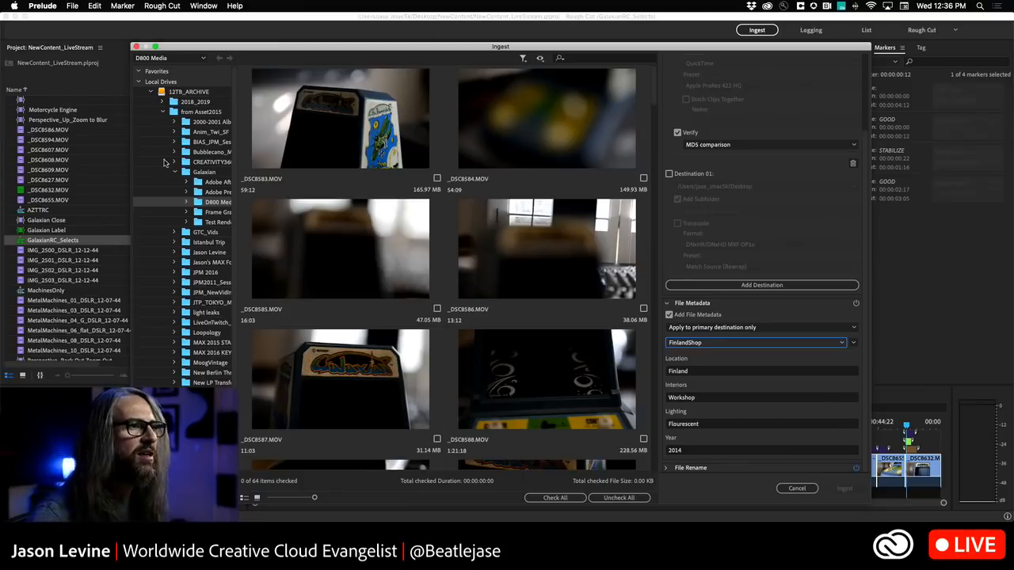
pyautogui.click(668, 304)
pyautogui.click(670, 72)
pyautogui.click(667, 60)
pyautogui.click(668, 85)
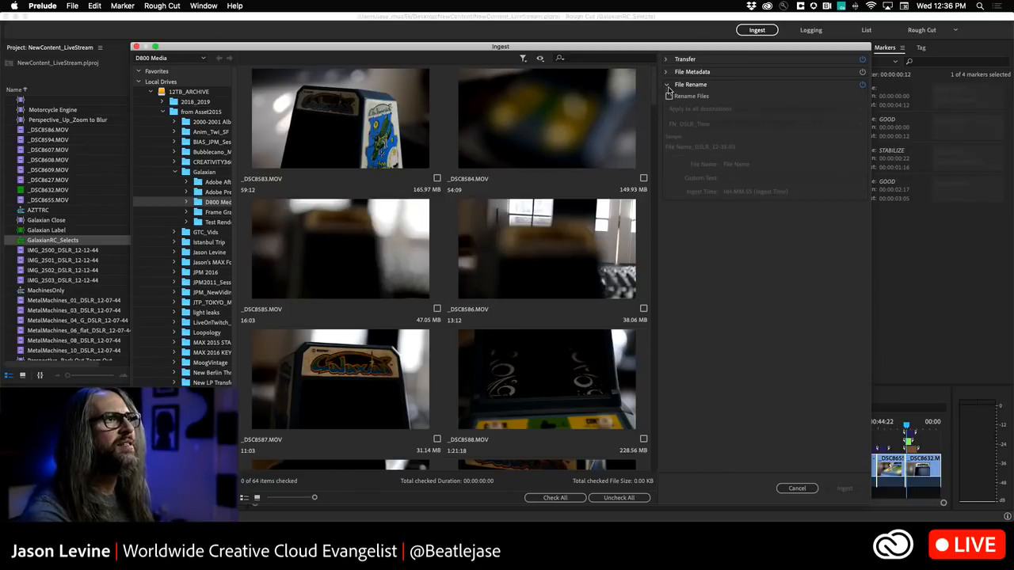
pyautogui.click(669, 96)
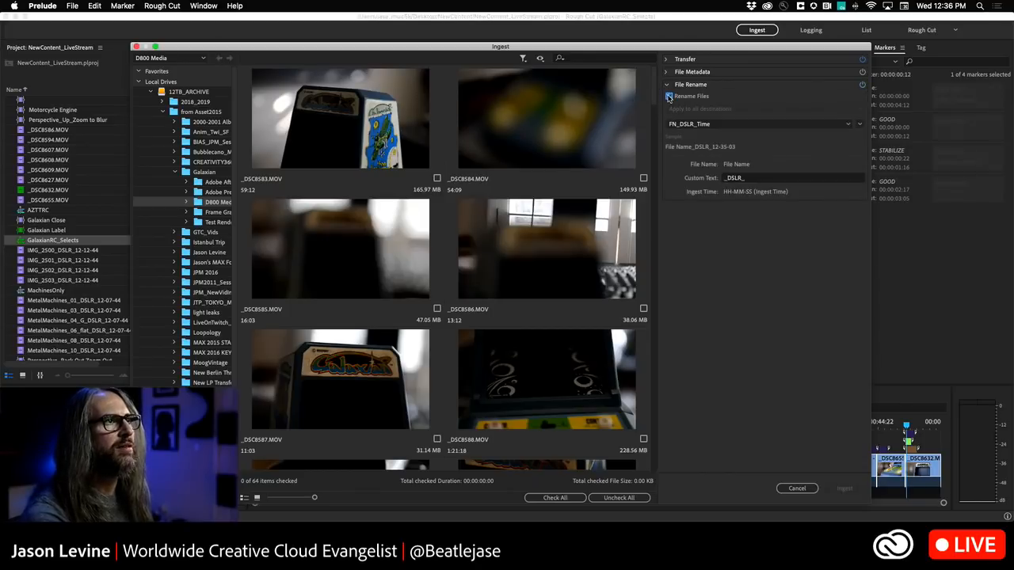
pyautogui.click(849, 124)
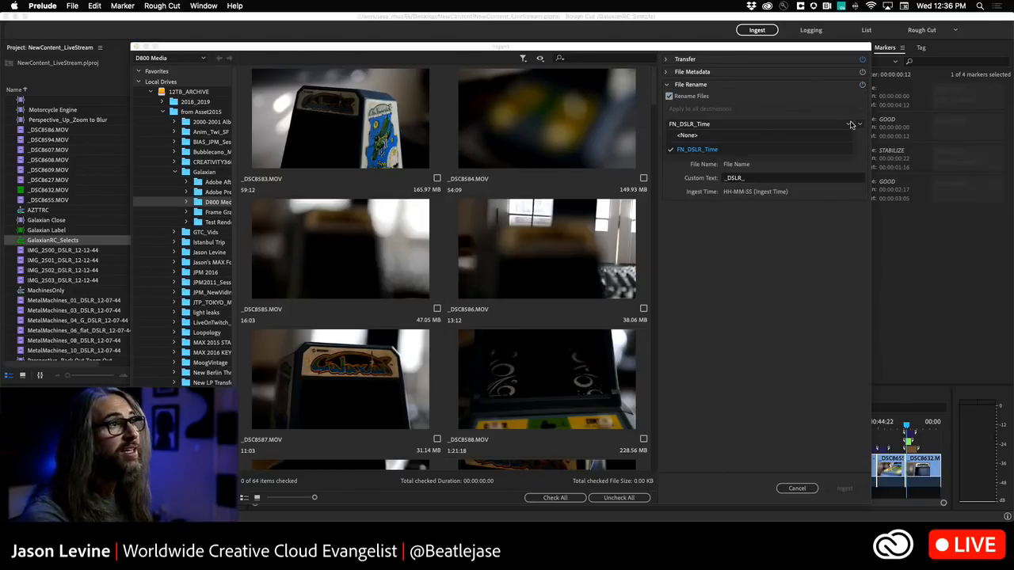
pyautogui.click(762, 155)
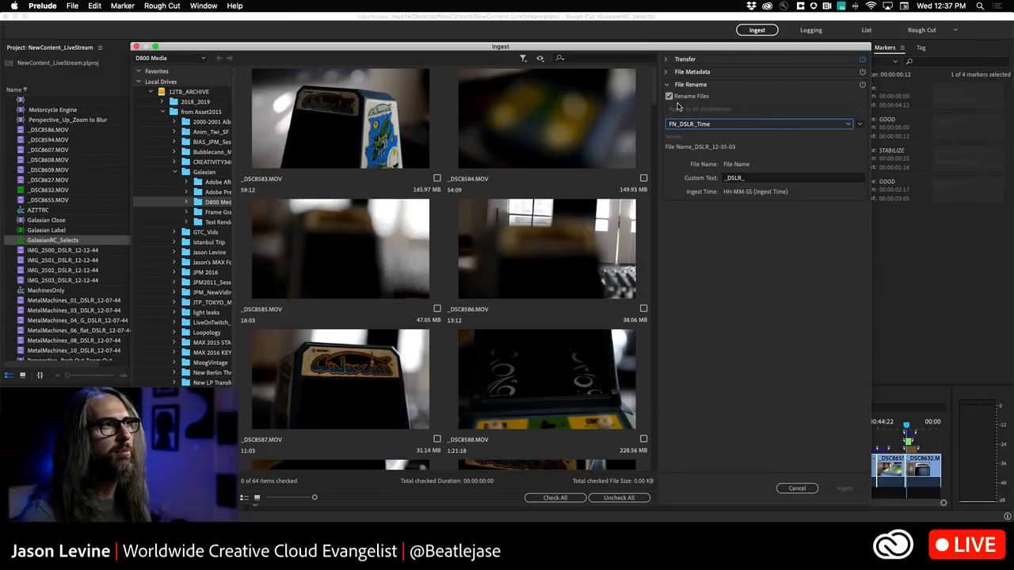
pyautogui.click(810, 488)
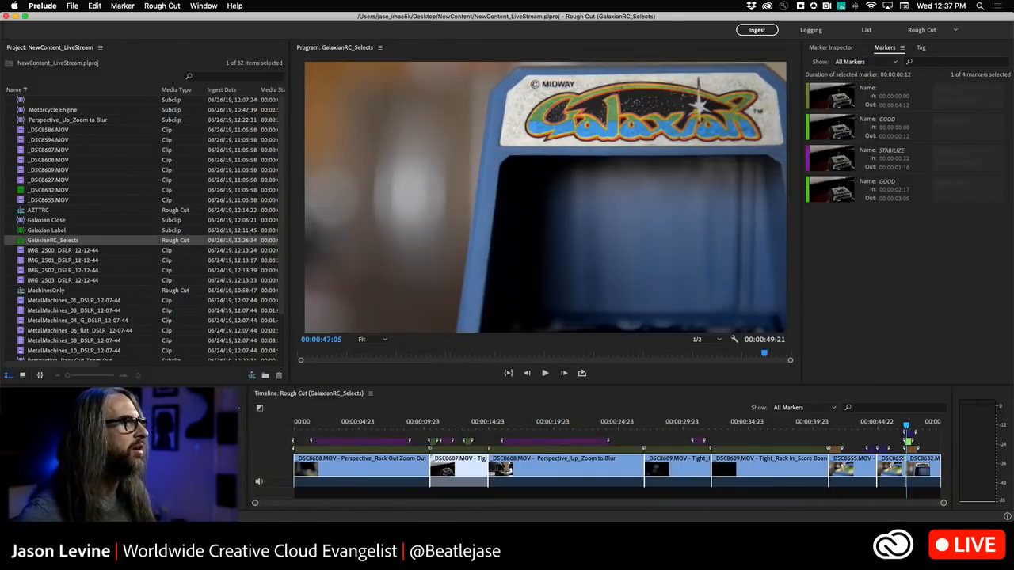
# Step: View the default marker types, return to the project items, and filter them to show only subclips
pyautogui.moveTo(30, 394)
pyautogui.mouseDown()
pyautogui.moveTo(129, 253)
pyautogui.moveTo(129, 228)
pyautogui.mouseUp()
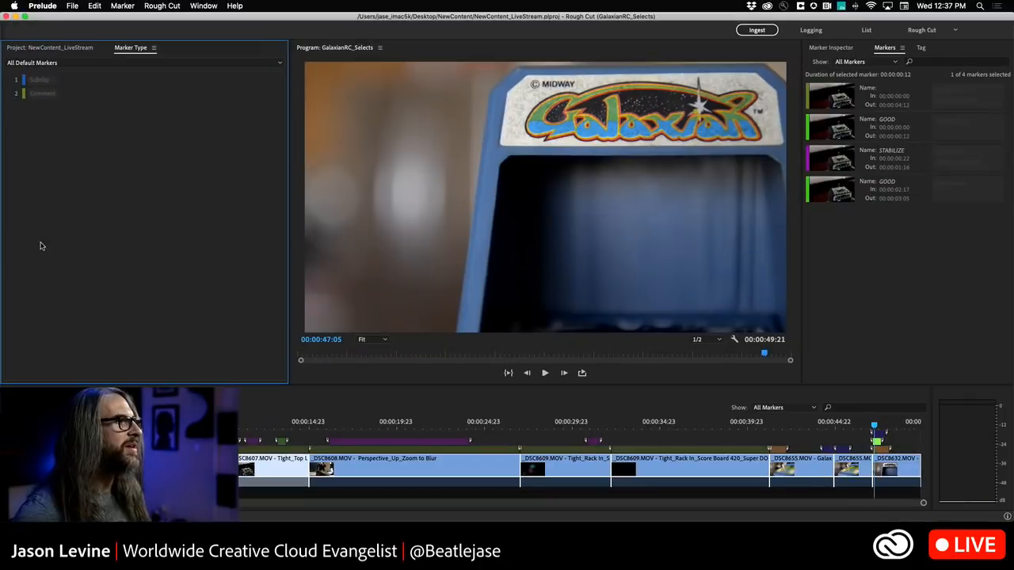
pyautogui.moveTo(132, 50)
pyautogui.mouseDown()
pyautogui.moveTo(4, 190)
pyautogui.moveTo(443, 440)
pyautogui.moveTo(464, 436)
pyautogui.moveTo(239, 436)
pyautogui.mouseUp()
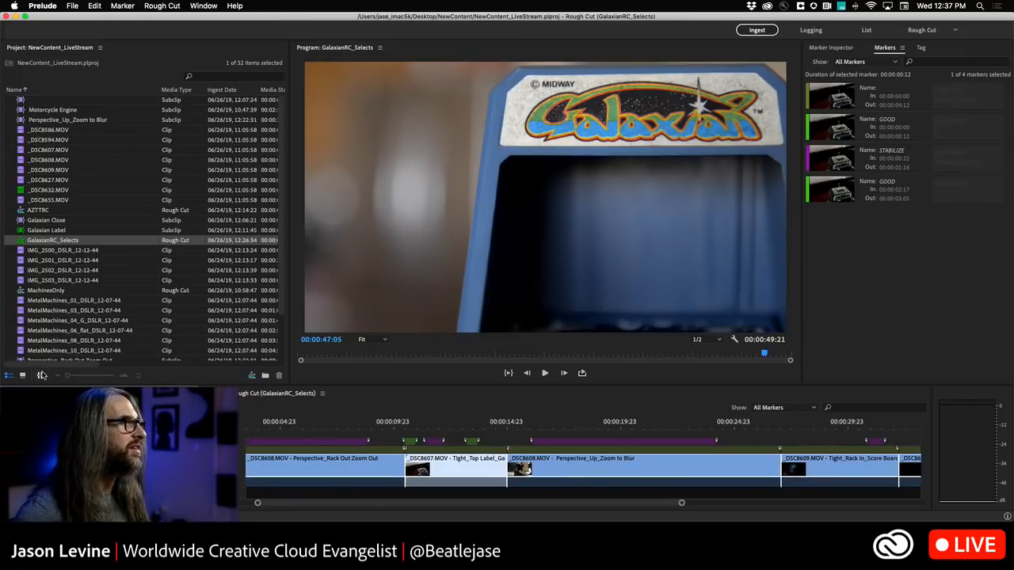
pyautogui.click(42, 375)
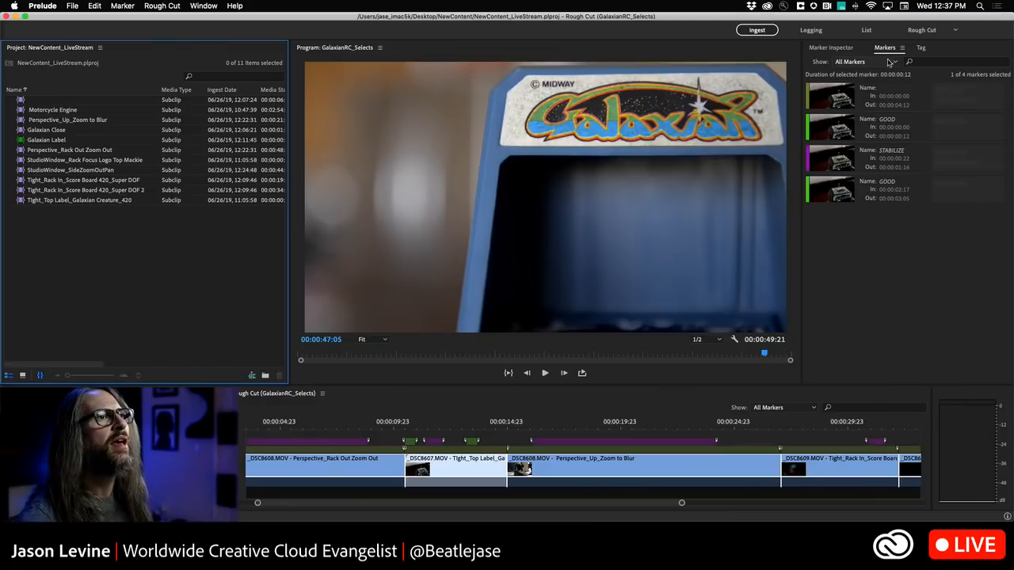
# Step: Display the Galaxian tag set and open the full _DSC8607.MOV clip with all project items listed again
pyautogui.click(919, 48)
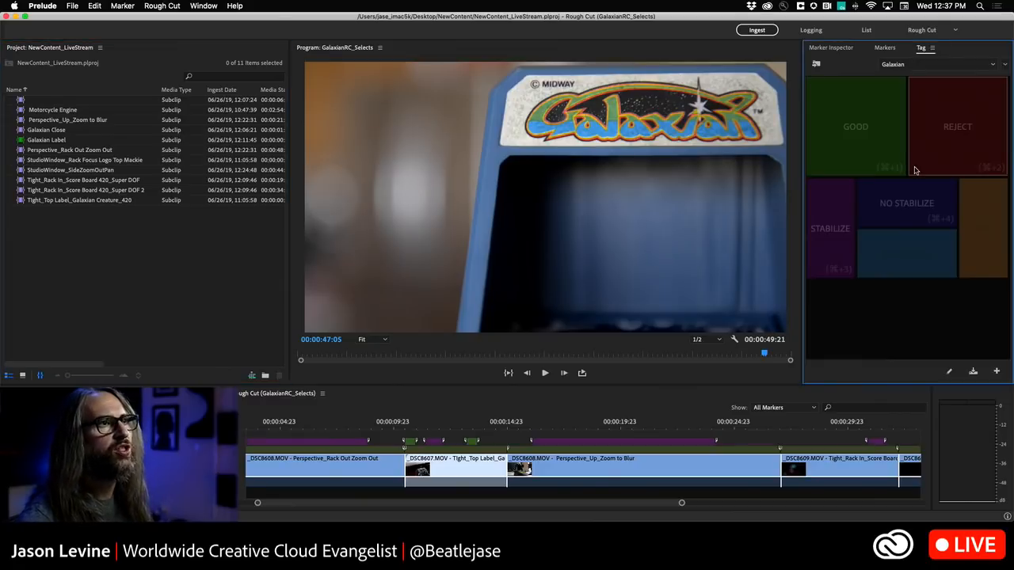
pyautogui.click(724, 463)
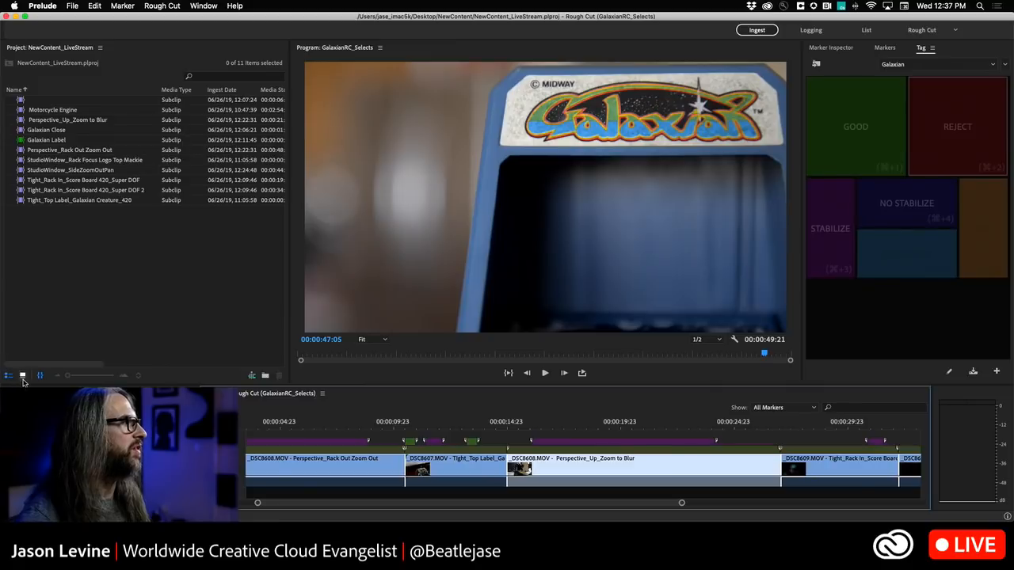
pyautogui.doubleClick(20, 150)
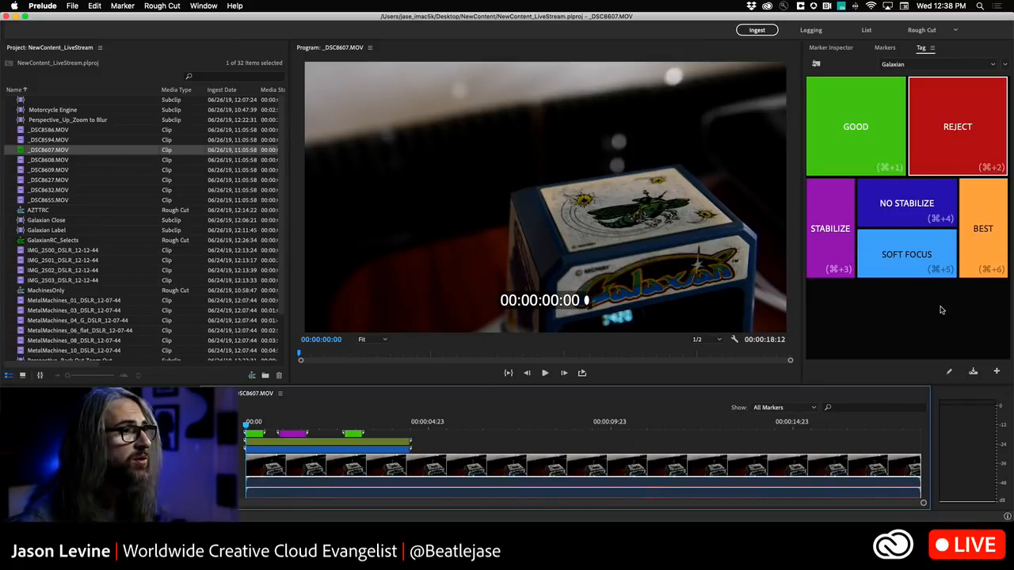
# Step: Select the AZTTRC rough cut and examine its options for sending it to Premiere Pro, without sending it
pyautogui.click(68, 209)
pyautogui.rightClick(9, 212)
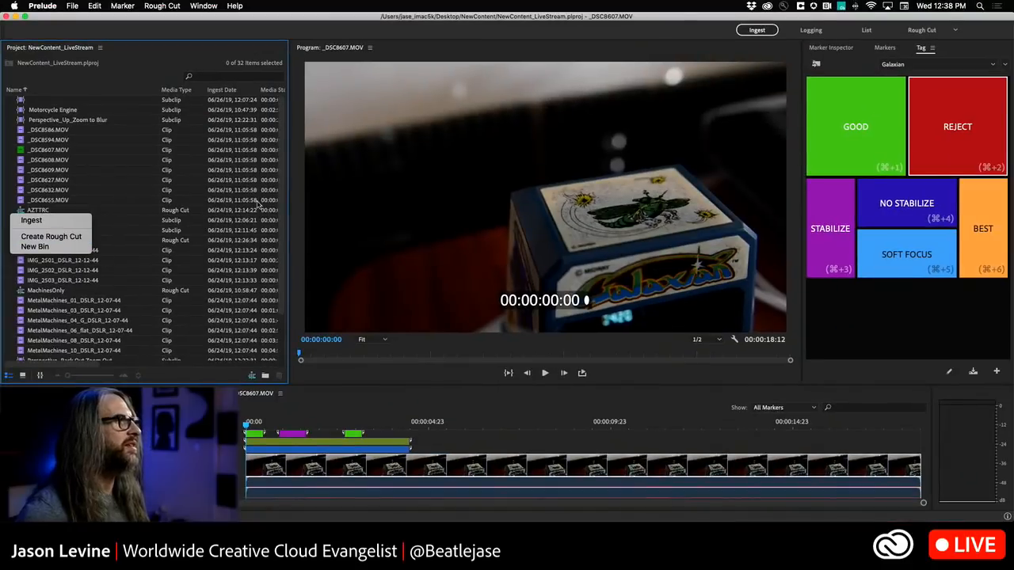
pyautogui.click(106, 206)
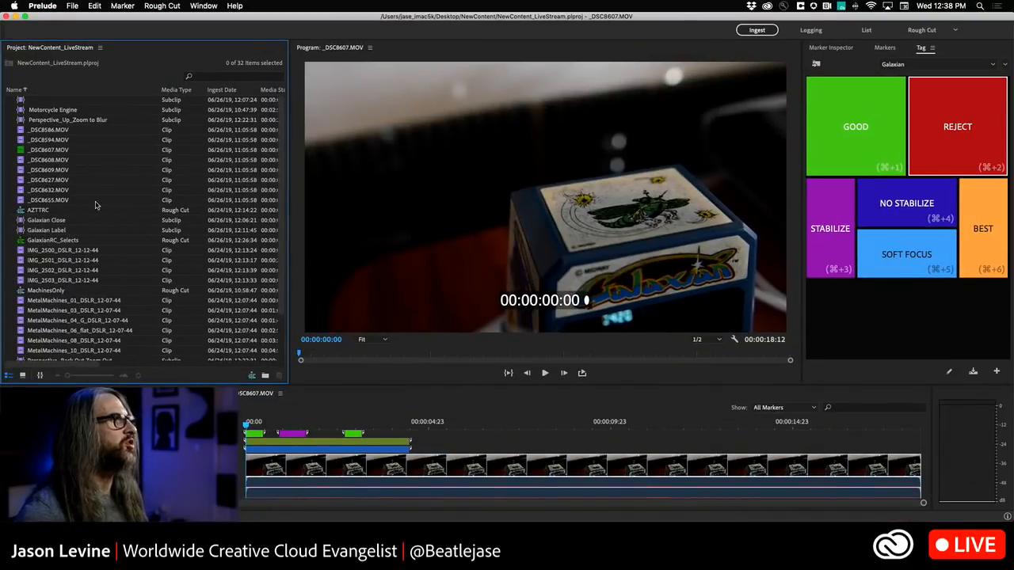
pyautogui.rightClick(40, 214)
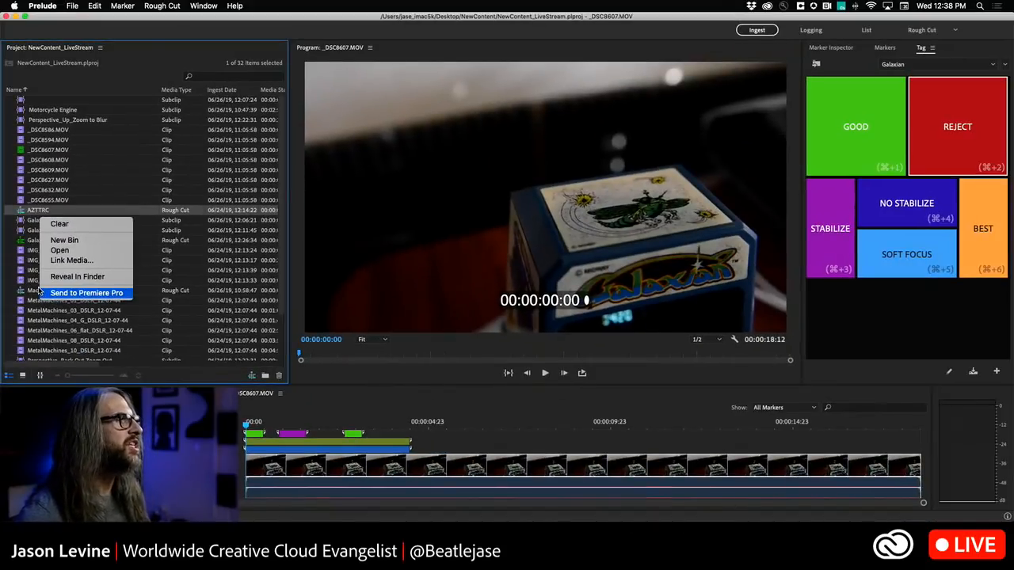
pyautogui.click(324, 373)
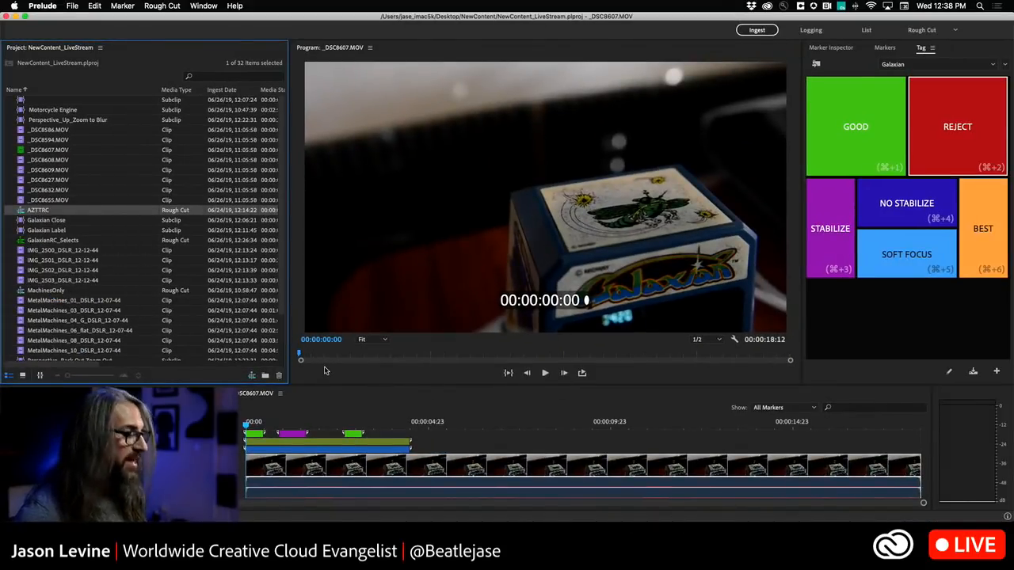
# Step: Switch to Premiere Pro and review the Galaxian and GalaxianRC_Selects sequences, moving the Galaxian playhead to 00:00:04:13 on the _DSC8632.MOV clip
pyautogui.press('super+Tab')
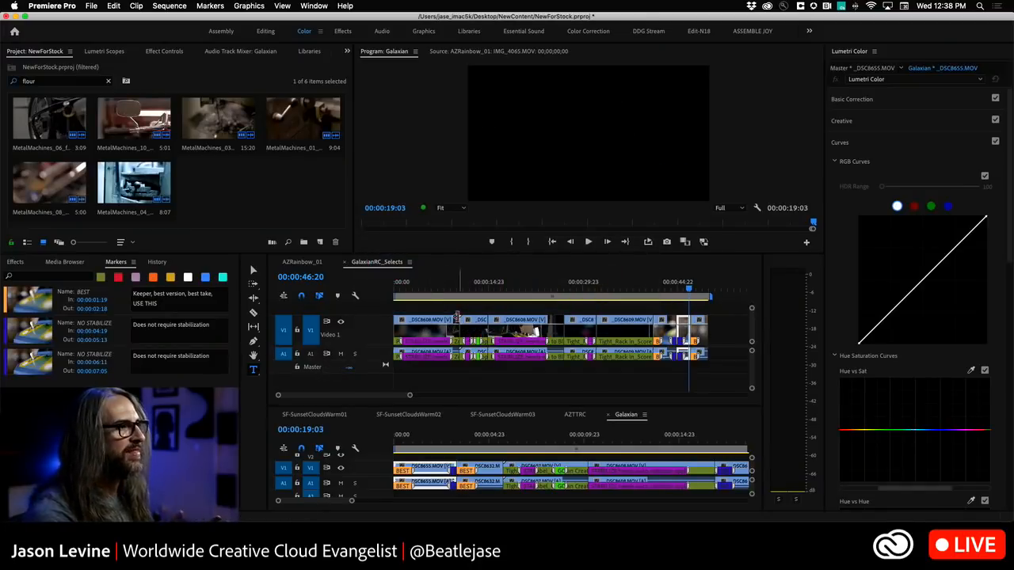
pyautogui.click(475, 437)
pyautogui.moveTo(466, 430)
pyautogui.mouseDown()
pyautogui.moveTo(452, 429)
pyautogui.moveTo(534, 433)
pyautogui.moveTo(469, 432)
pyautogui.mouseUp()
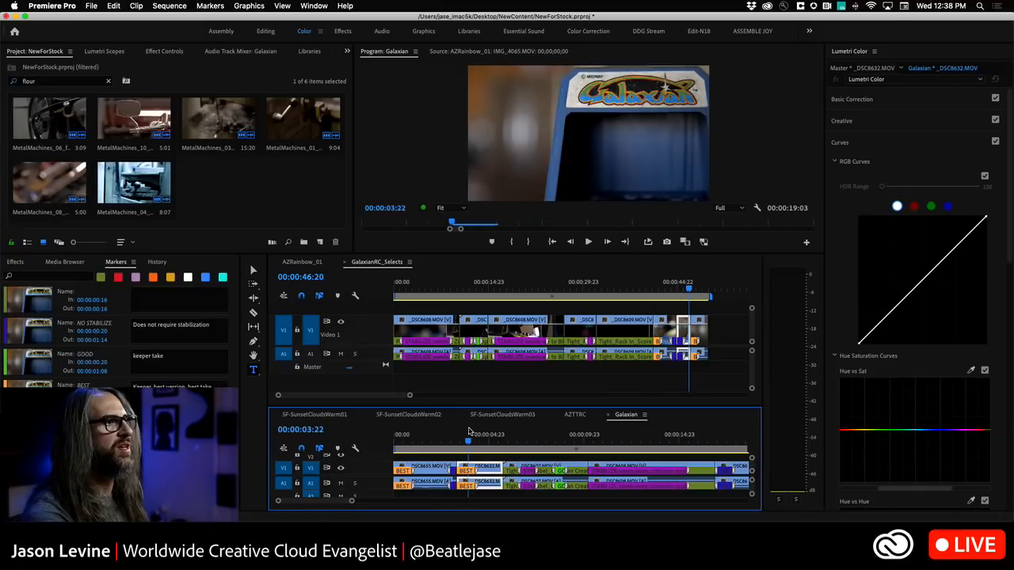
pyautogui.click(377, 261)
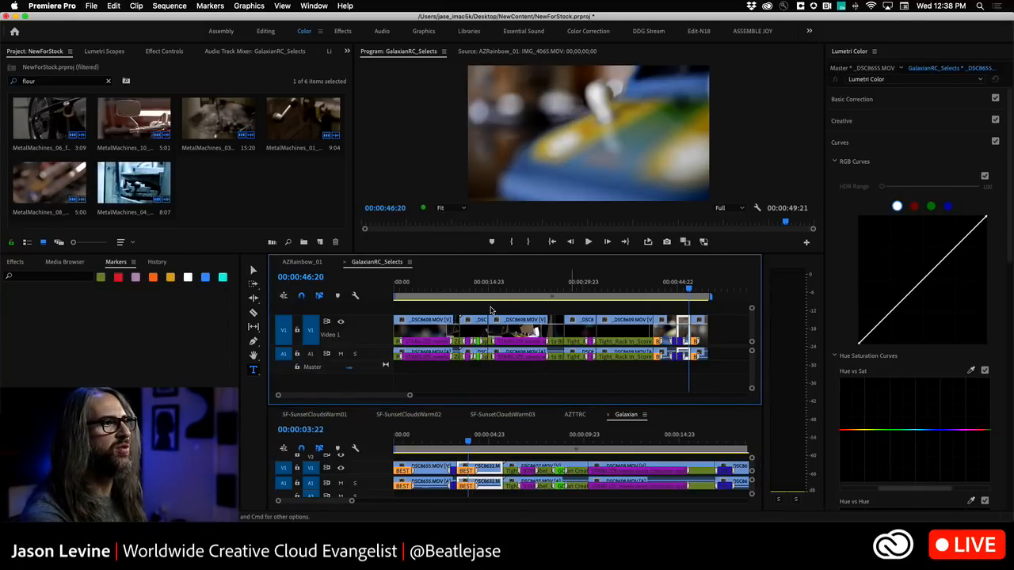
pyautogui.moveTo(468, 437)
pyautogui.mouseDown()
pyautogui.moveTo(560, 440)
pyautogui.moveTo(462, 442)
pyautogui.moveTo(636, 444)
pyautogui.moveTo(480, 441)
pyautogui.mouseUp()
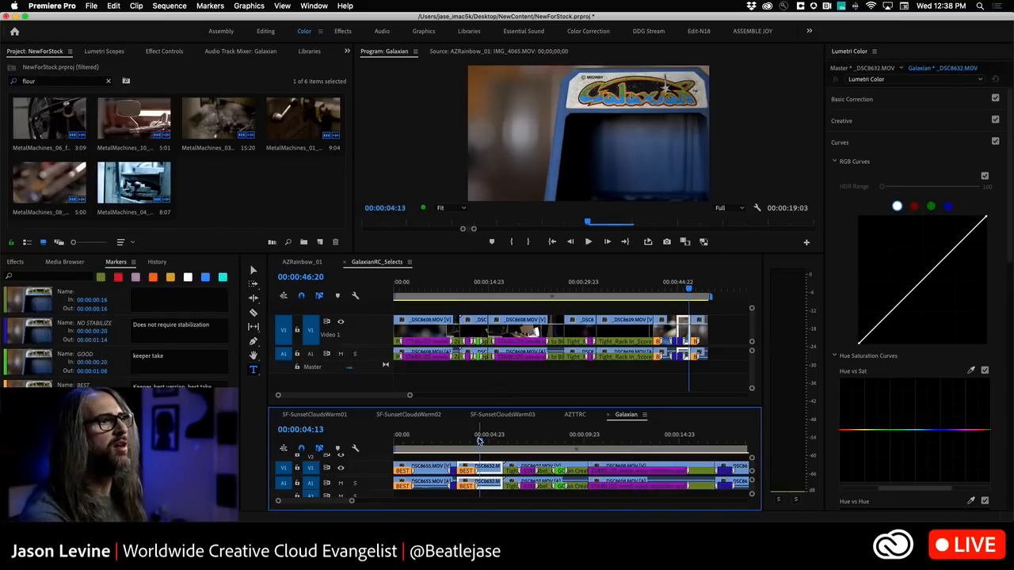